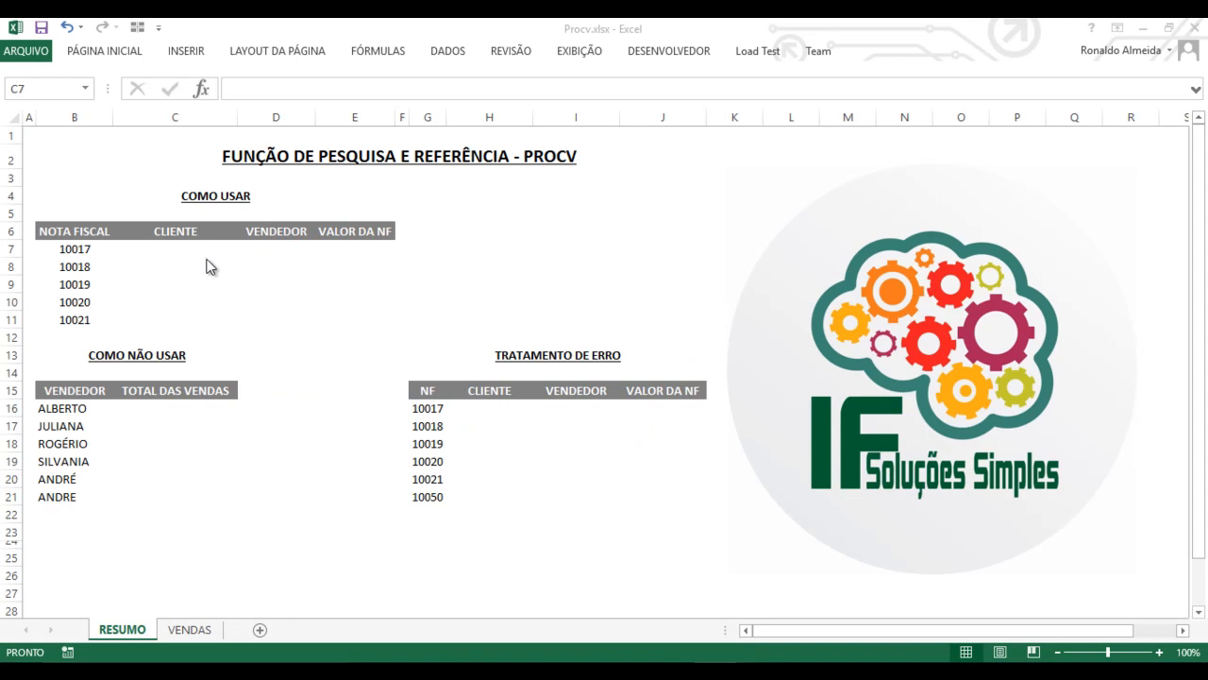
- Examine the sales table on the VENDAS sheet, from the NOTA FISCAL column through ICMS
{"action": "left_click", "coordinate": [187, 255]}
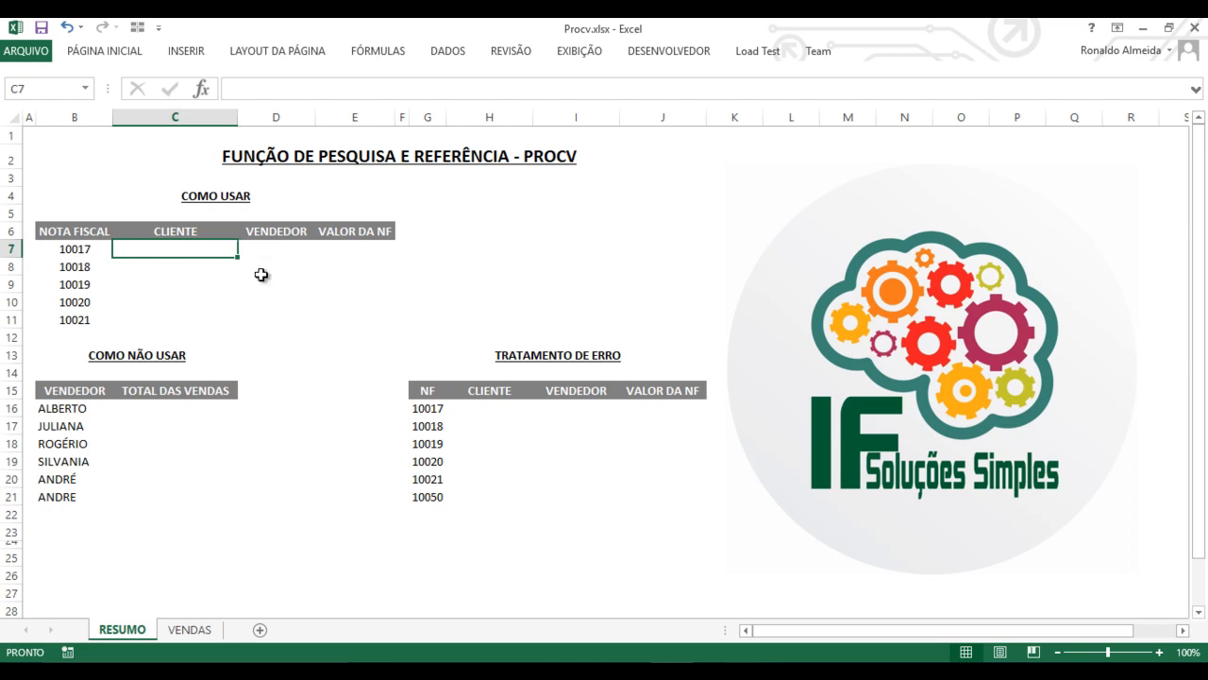
{"action": "left_click", "coordinate": [189, 630]}
{"action": "left_click_drag", "start_coordinate": [85, 188], "coordinate": [618, 576]}
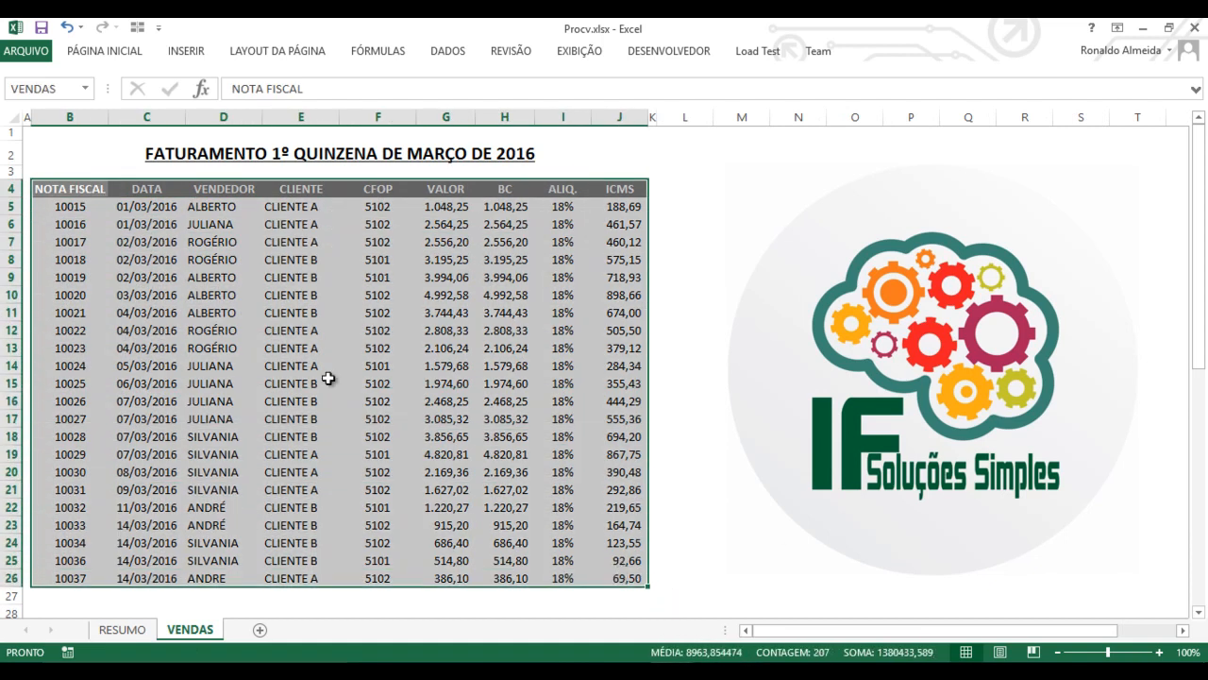
{"action": "left_click", "coordinate": [301, 313]}
{"action": "left_click", "coordinate": [85, 192]}
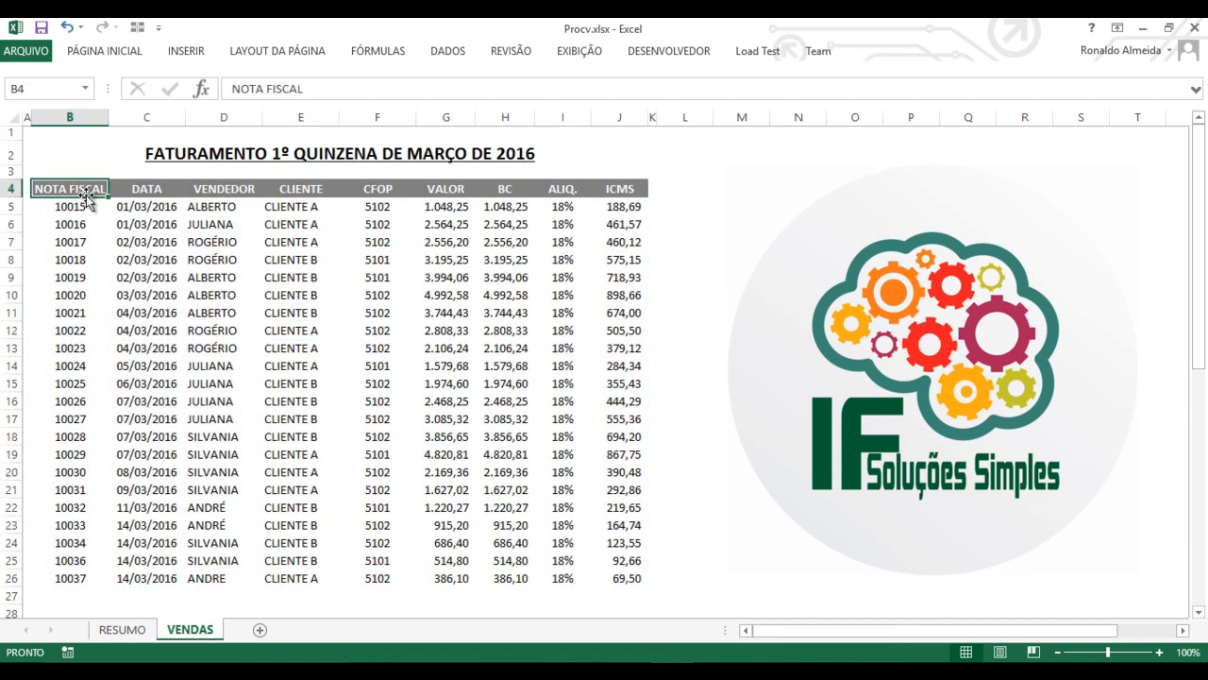
- Review the COMO USAR table on the RESUMO sheet: its invoice numbers and the CLIENTE, VENDEDOR and VALOR DA NF columns
{"action": "left_click", "coordinate": [122, 629]}
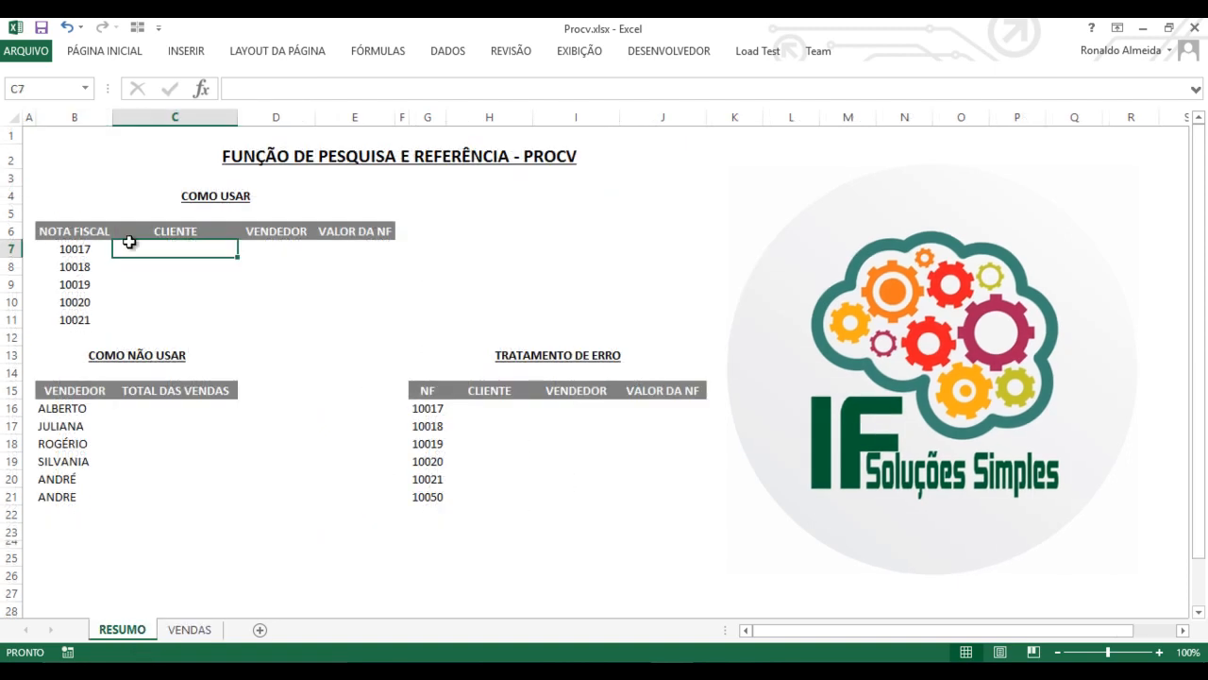
{"action": "left_click", "coordinate": [222, 201]}
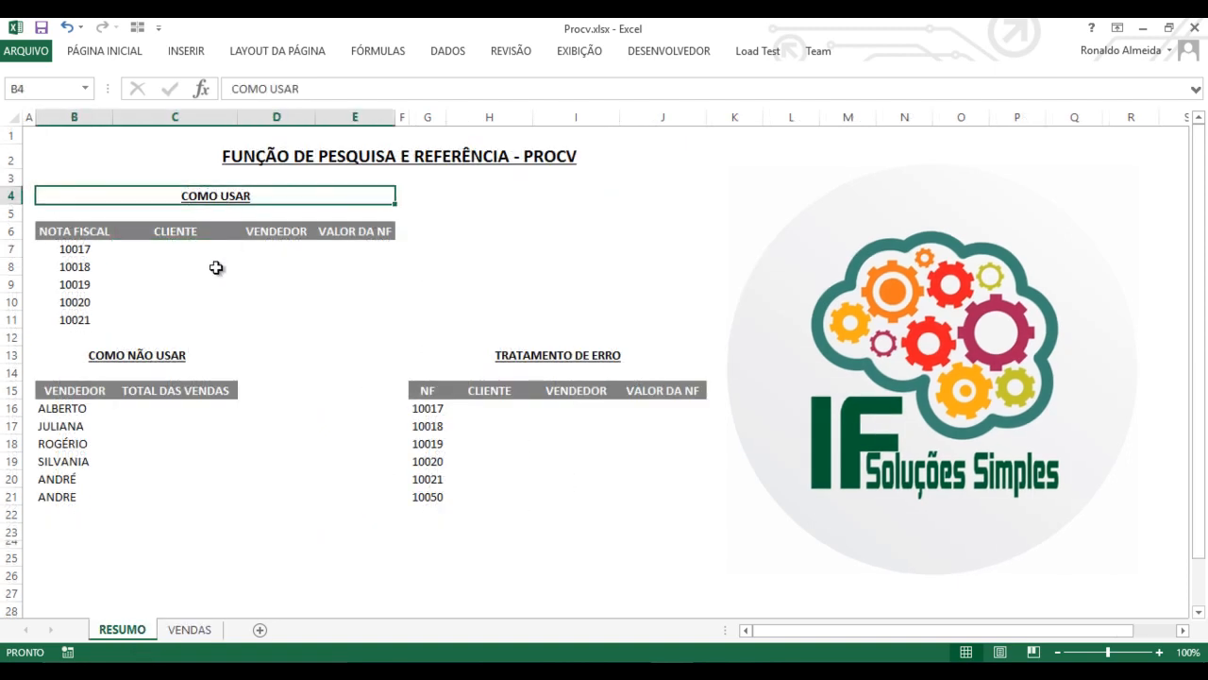
{"action": "left_click", "coordinate": [157, 244]}
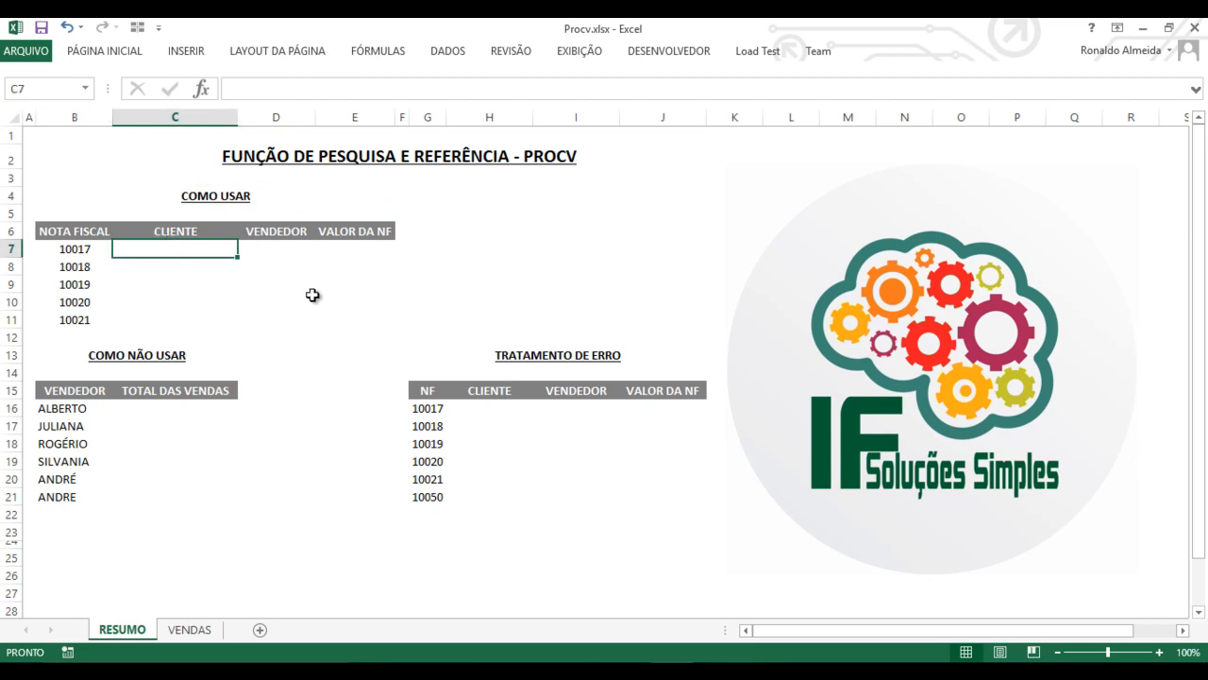
{"action": "left_click_drag", "start_coordinate": [74, 250], "coordinate": [73, 319]}
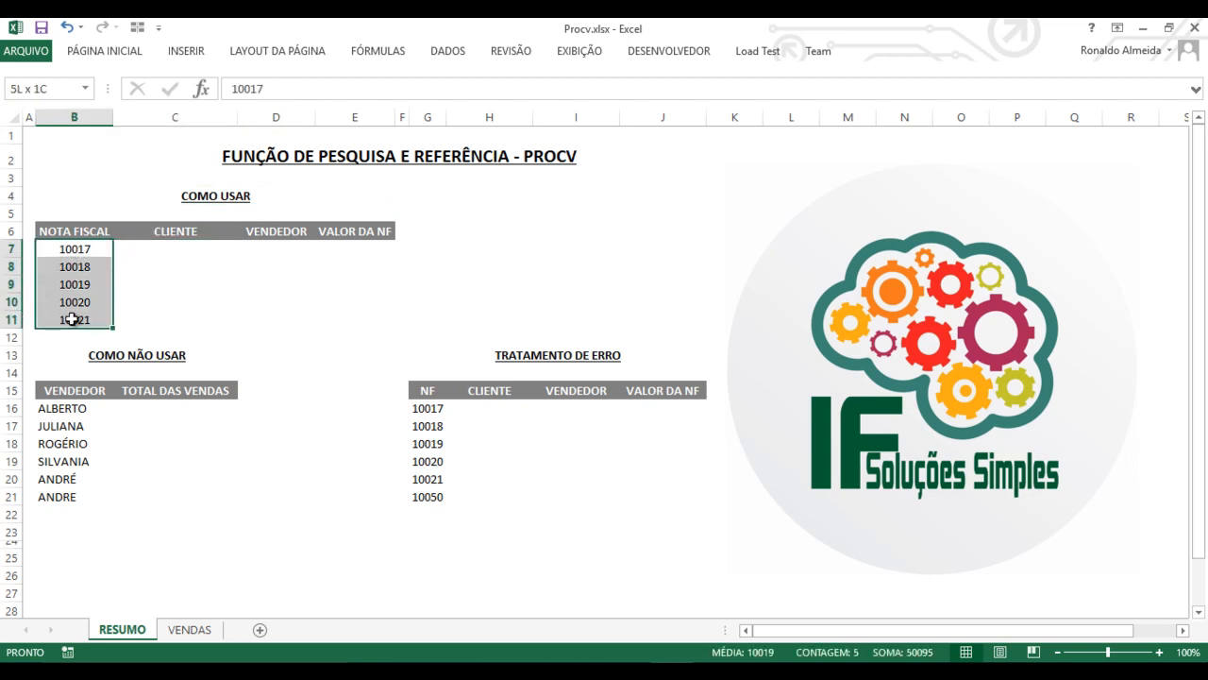
{"action": "left_click", "coordinate": [164, 235]}
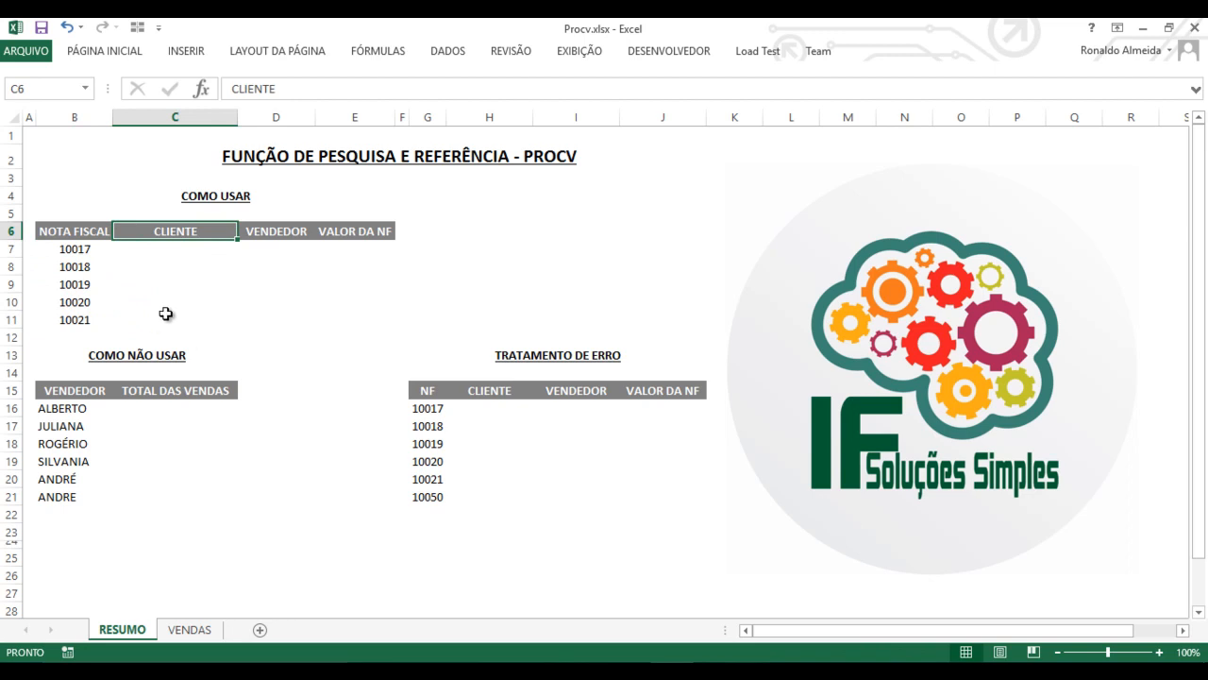
{"action": "left_click", "coordinate": [77, 247]}
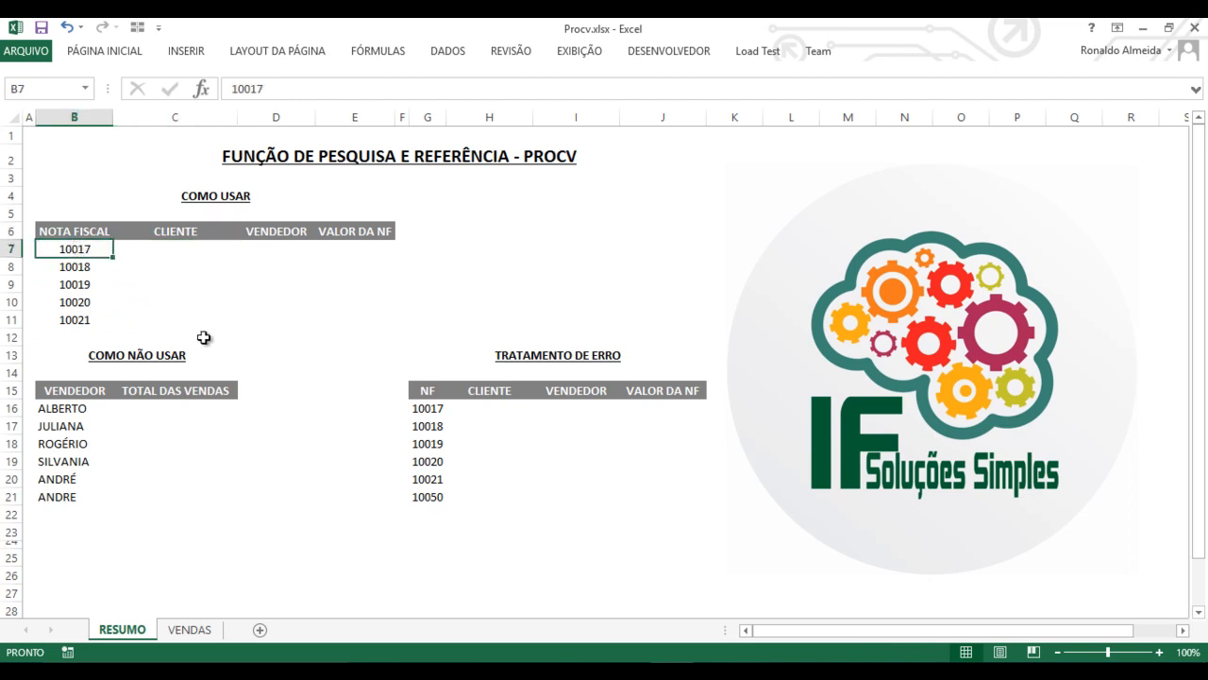
{"action": "left_click", "coordinate": [268, 237]}
{"action": "left_click", "coordinate": [340, 233]}
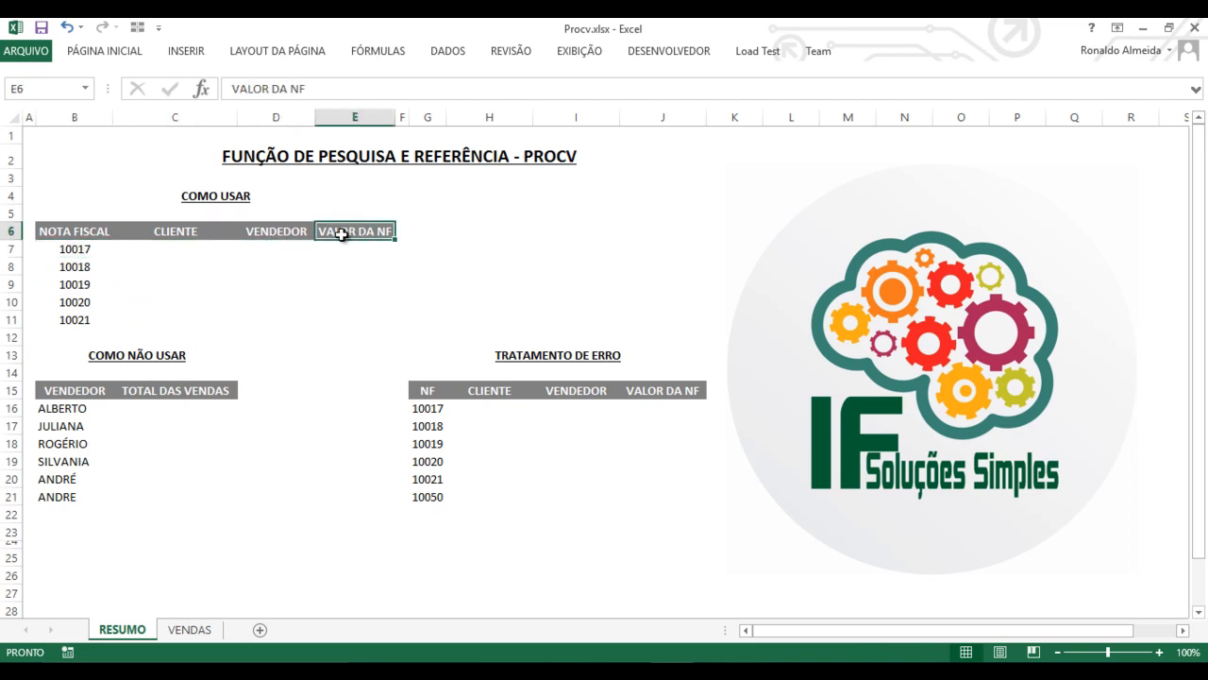
{"action": "left_click", "coordinate": [96, 253]}
{"action": "left_click", "coordinate": [74, 282]}
{"action": "left_click", "coordinate": [87, 321]}
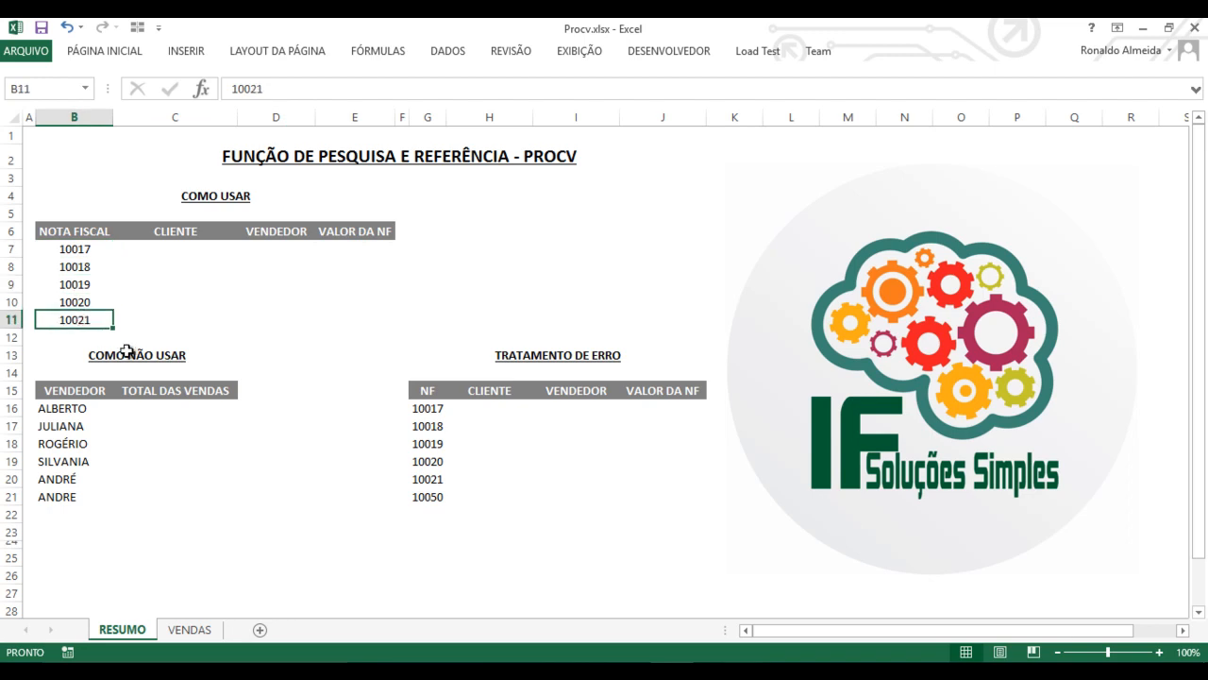
- Begin a PROCV formula in C7 under CLIENTE, using invoice number cell B7 as the lookup value
{"action": "left_click", "coordinate": [183, 250]}
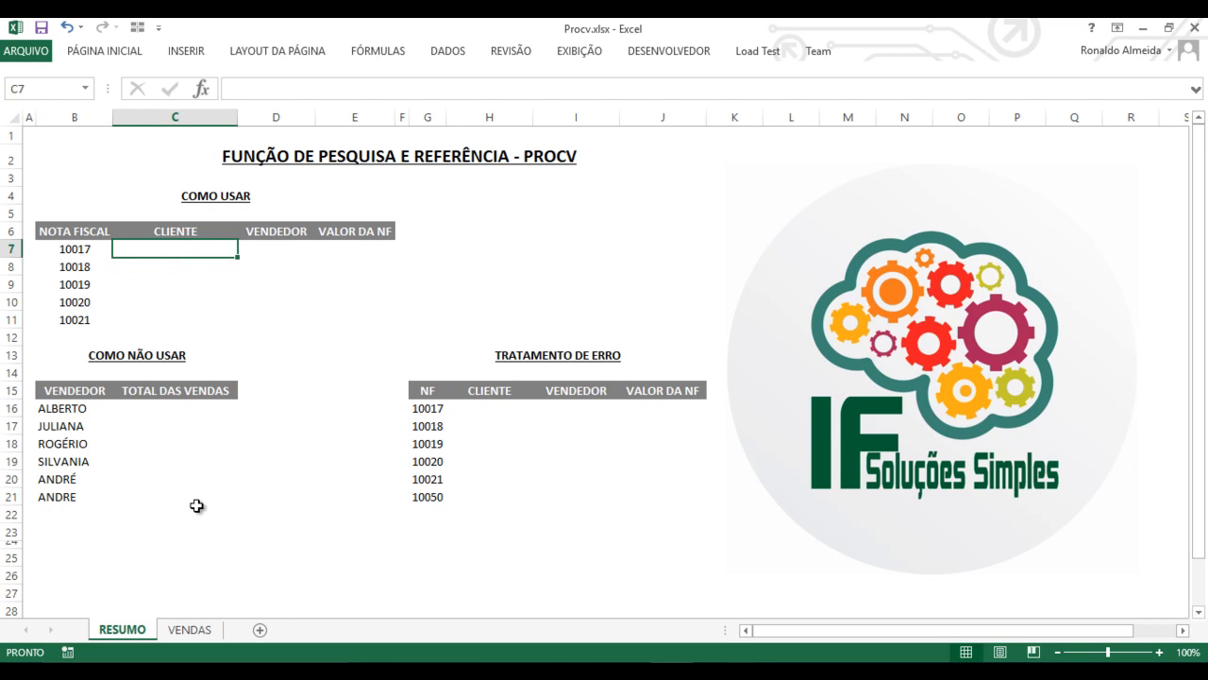
{"action": "type", "text": "="}
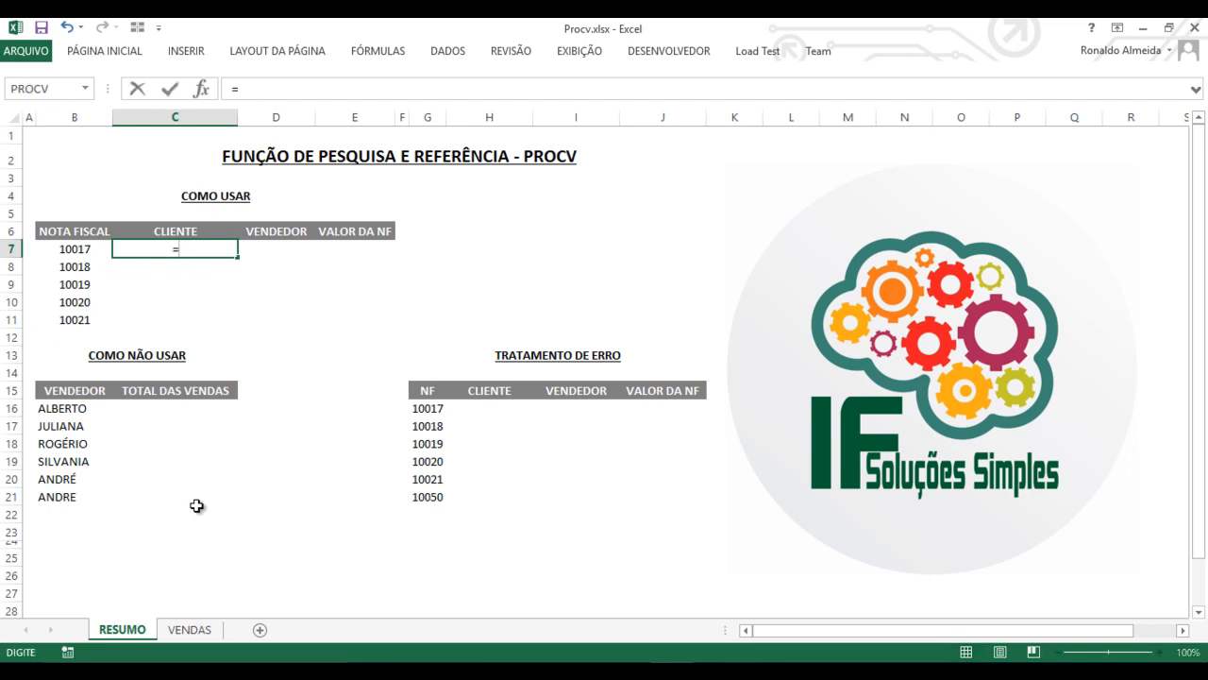
{"action": "type", "text": "PROCV("}
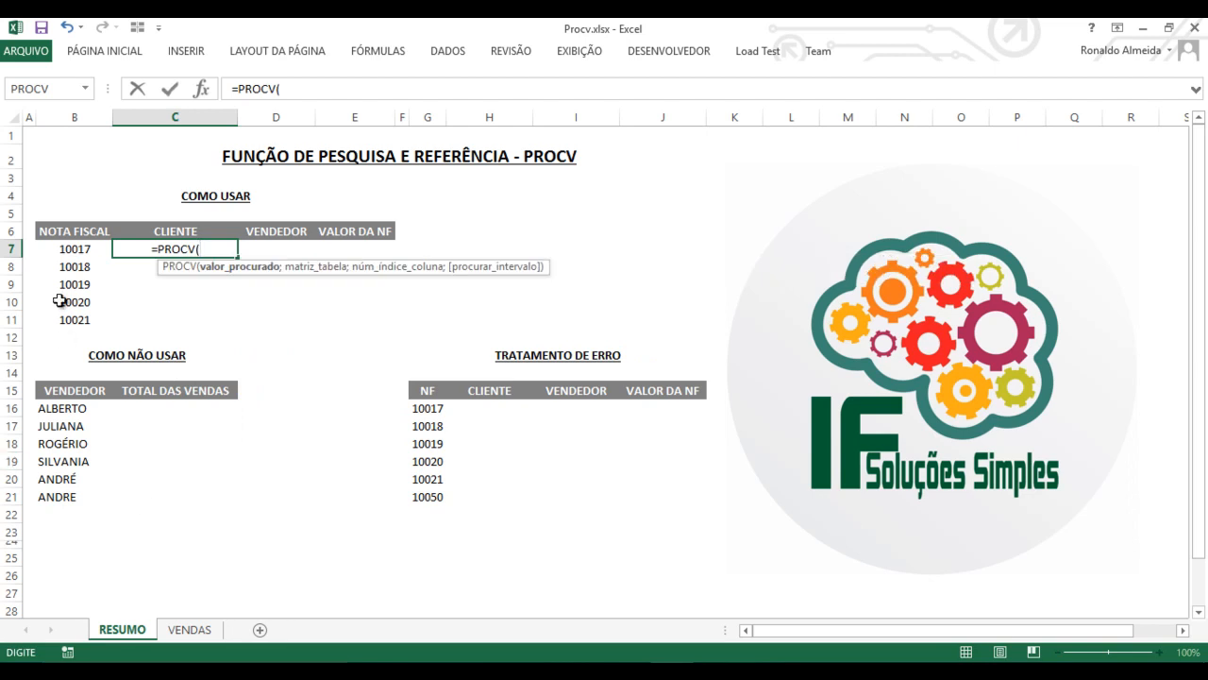
{"action": "left_click", "coordinate": [77, 246]}
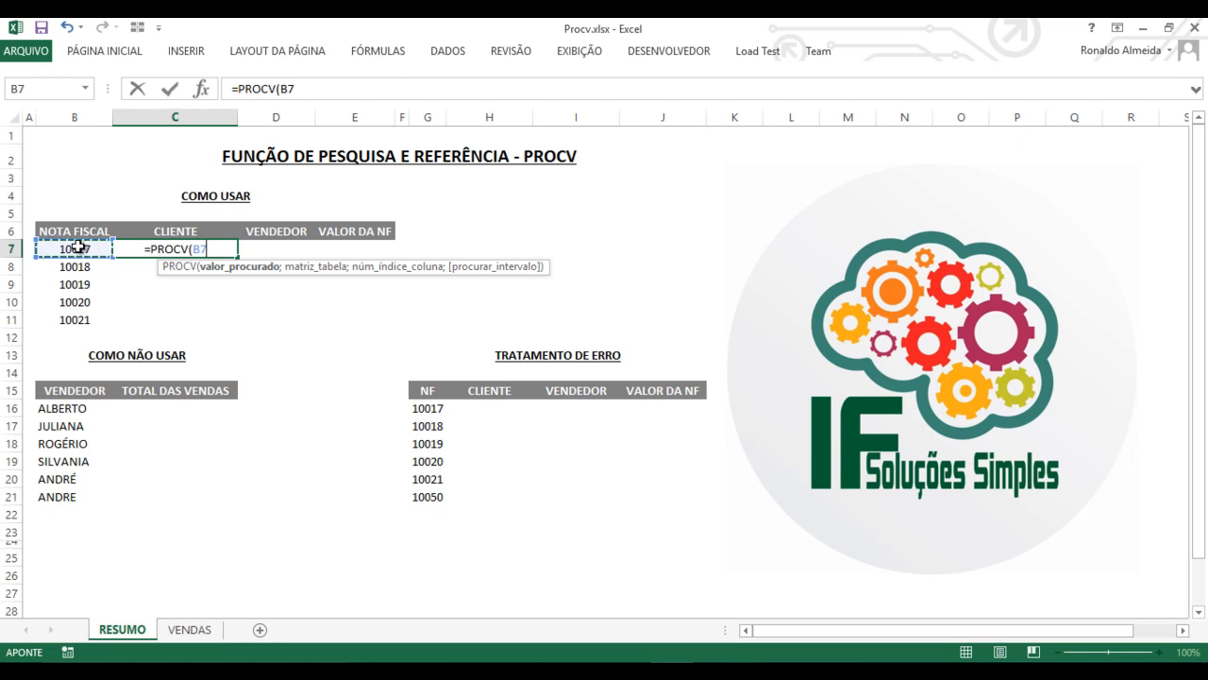
{"action": "type", "text": ";"}
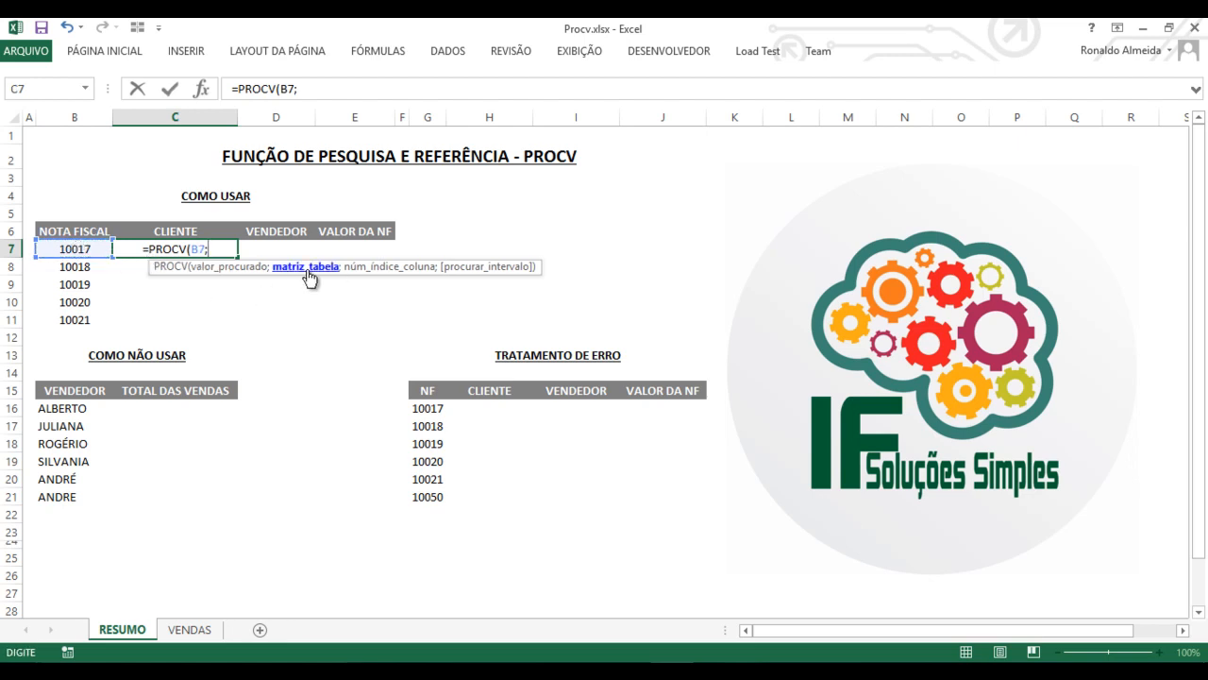
- Set the PROCV table array to columns B:J of the VENDAS sheet
{"action": "left_click", "coordinate": [192, 629]}
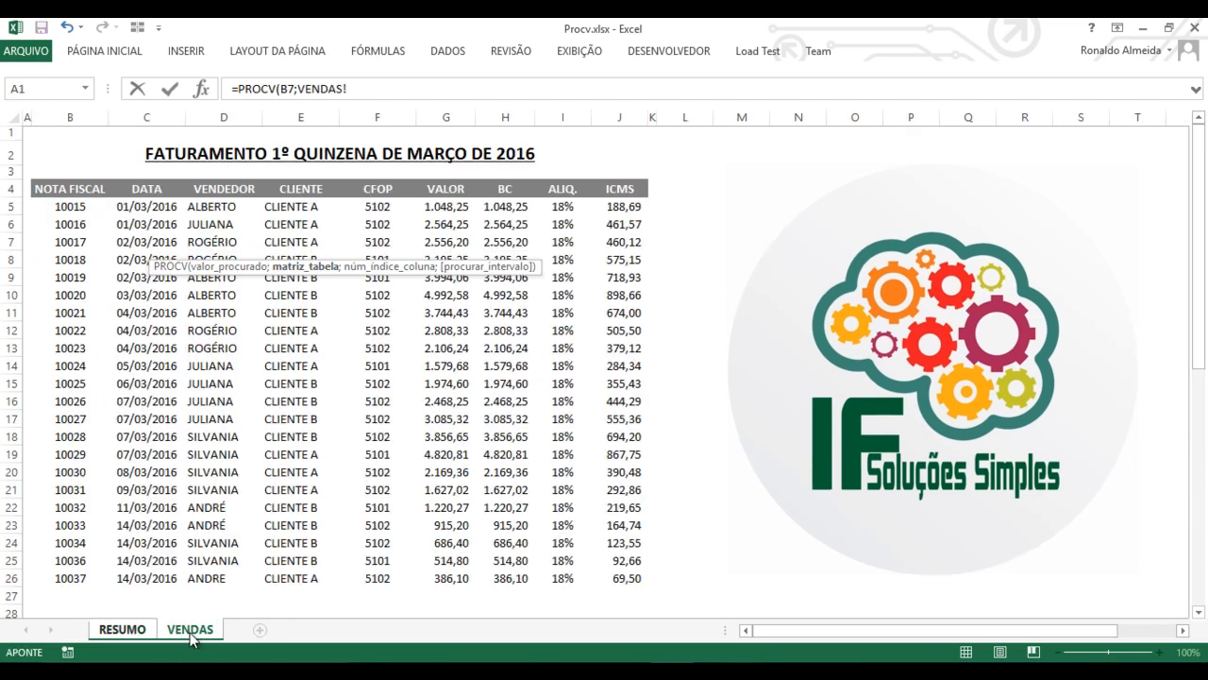
{"action": "left_click", "coordinate": [76, 115]}
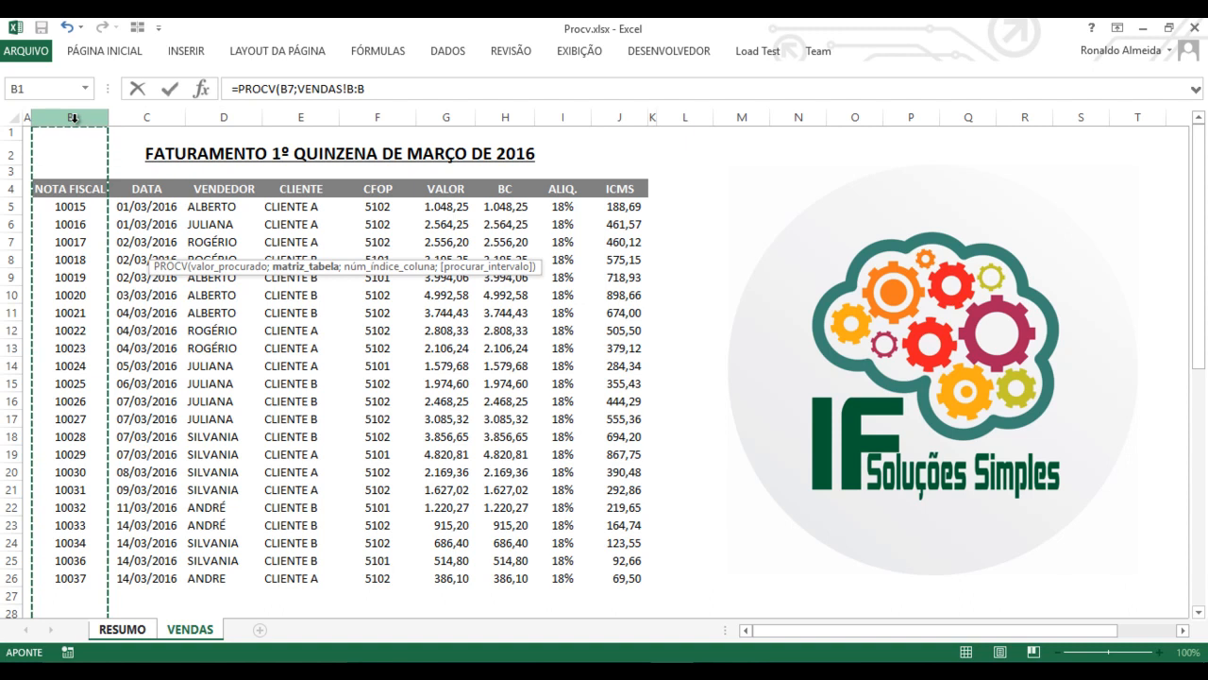
{"action": "left_click", "coordinate": [160, 115]}
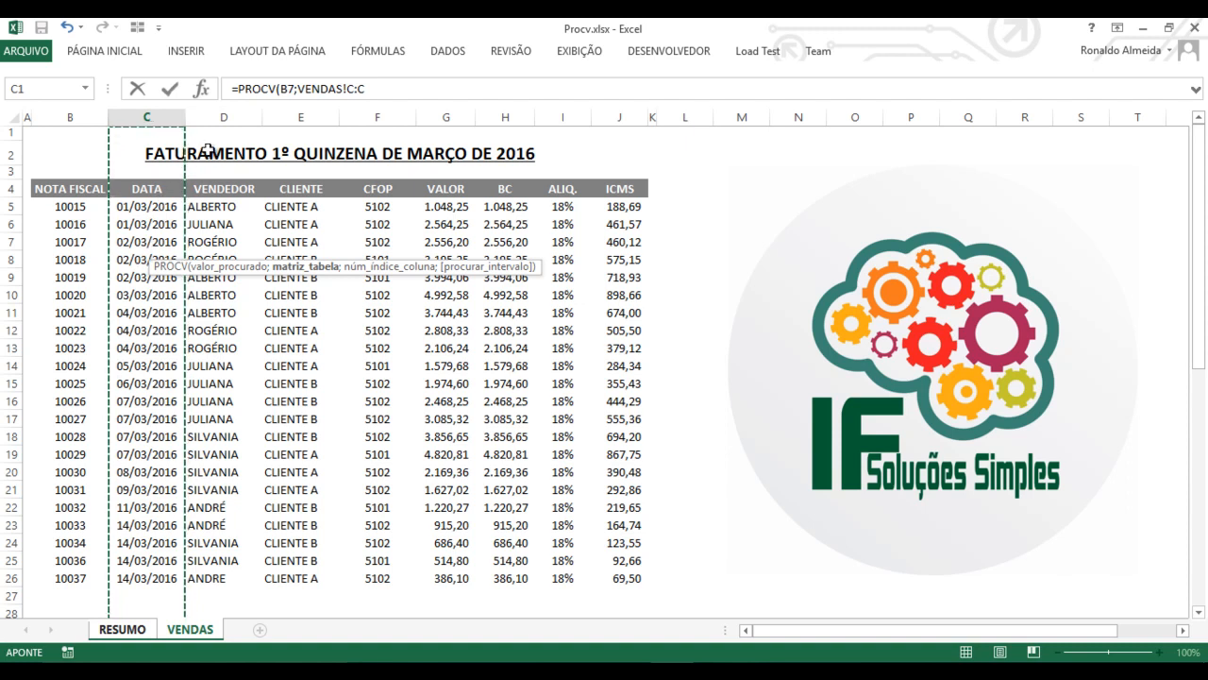
{"action": "left_click", "coordinate": [88, 119]}
{"action": "left_click_drag", "start_coordinate": [88, 119], "coordinate": [623, 121]}
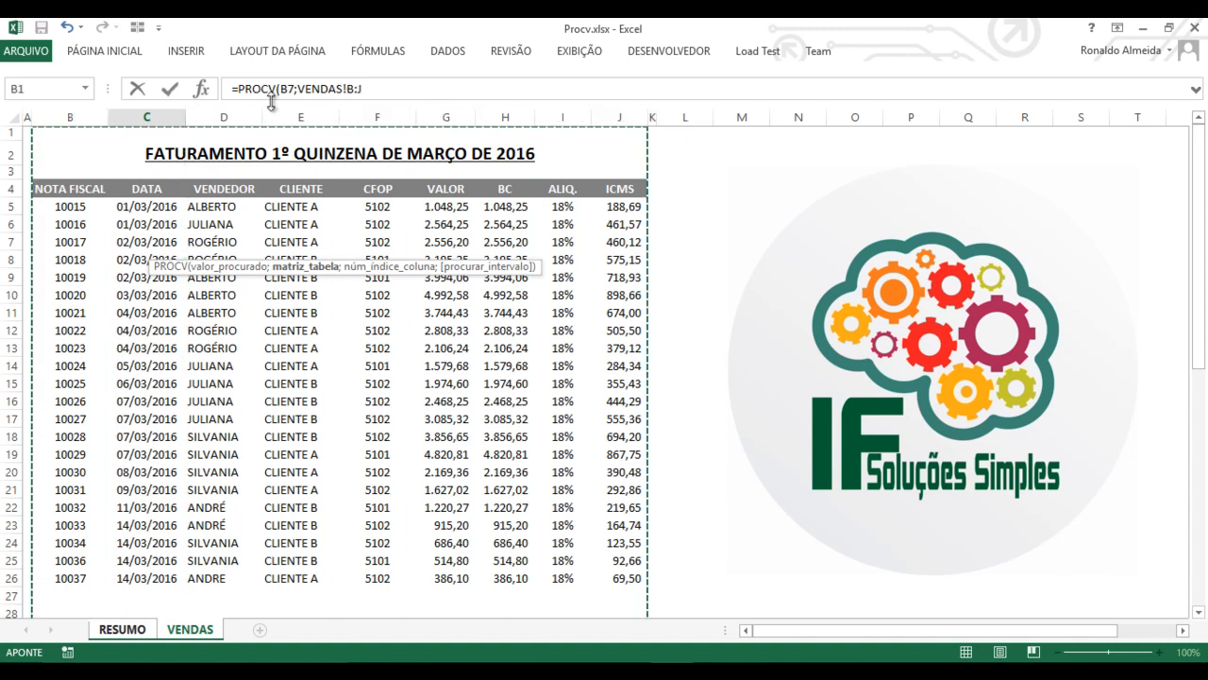
{"action": "type", "text": ";"}
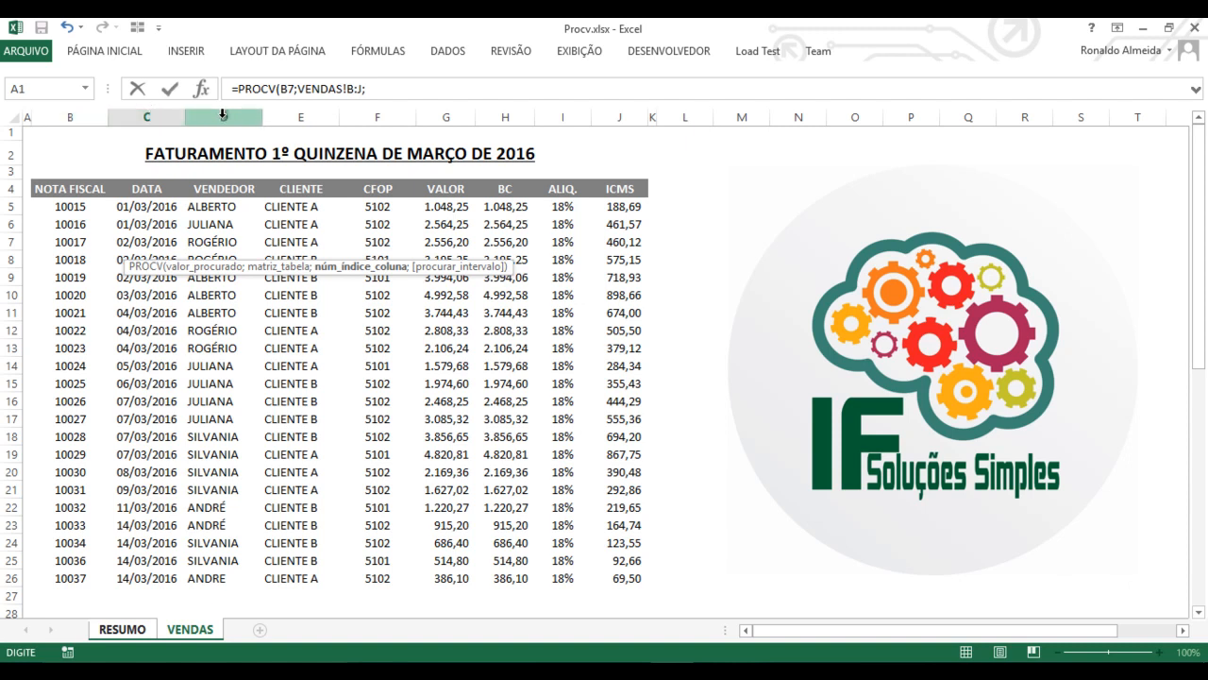
- Complete the PROCV formula in C7 with column index 4 and 0 for an exact match
{"action": "left_click", "coordinate": [389, 89]}
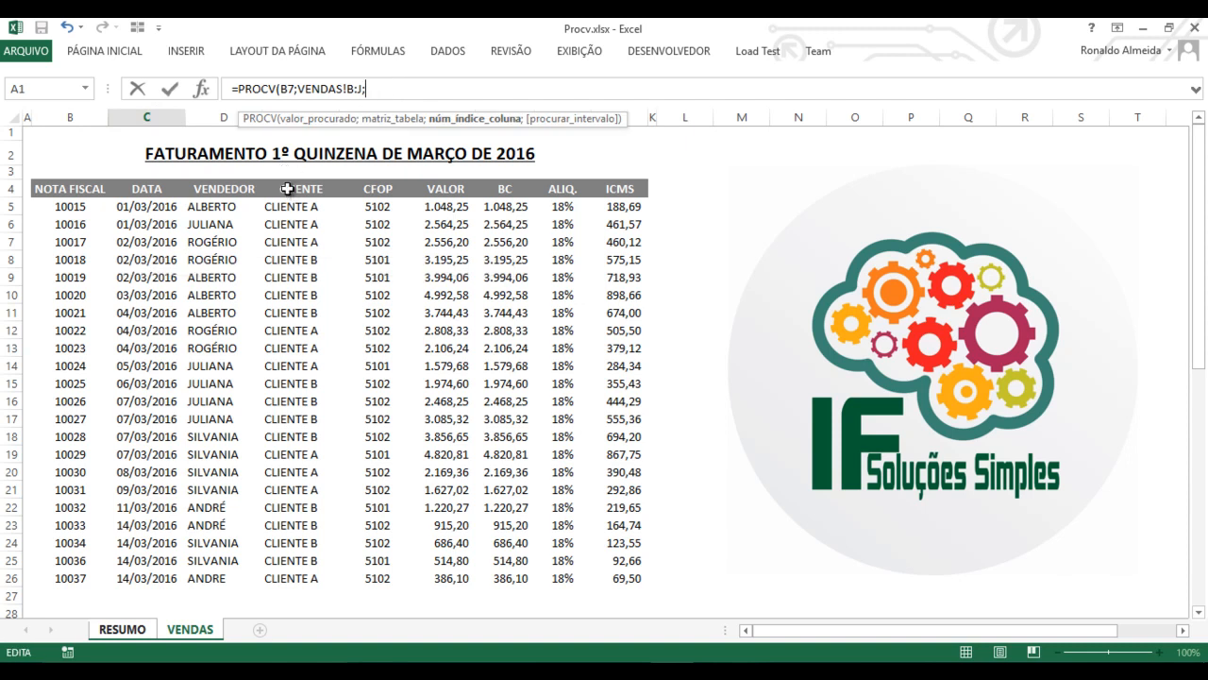
{"action": "type", "text": "4;0"}
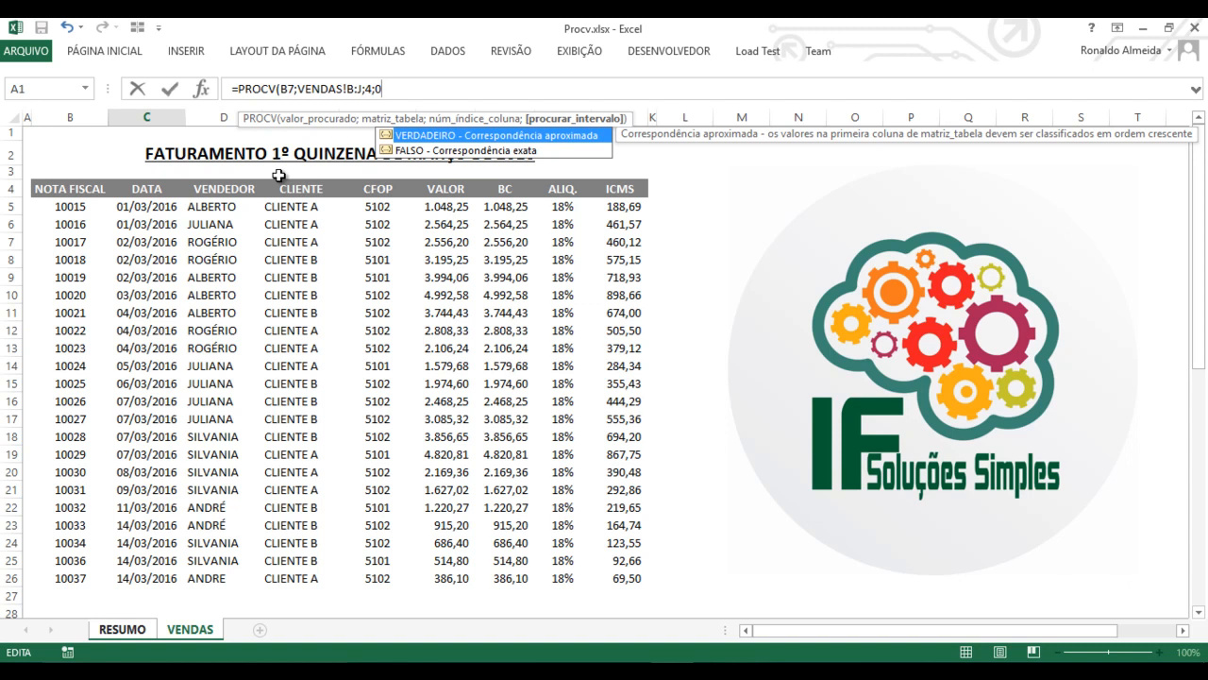
{"action": "type", "text": ")"}
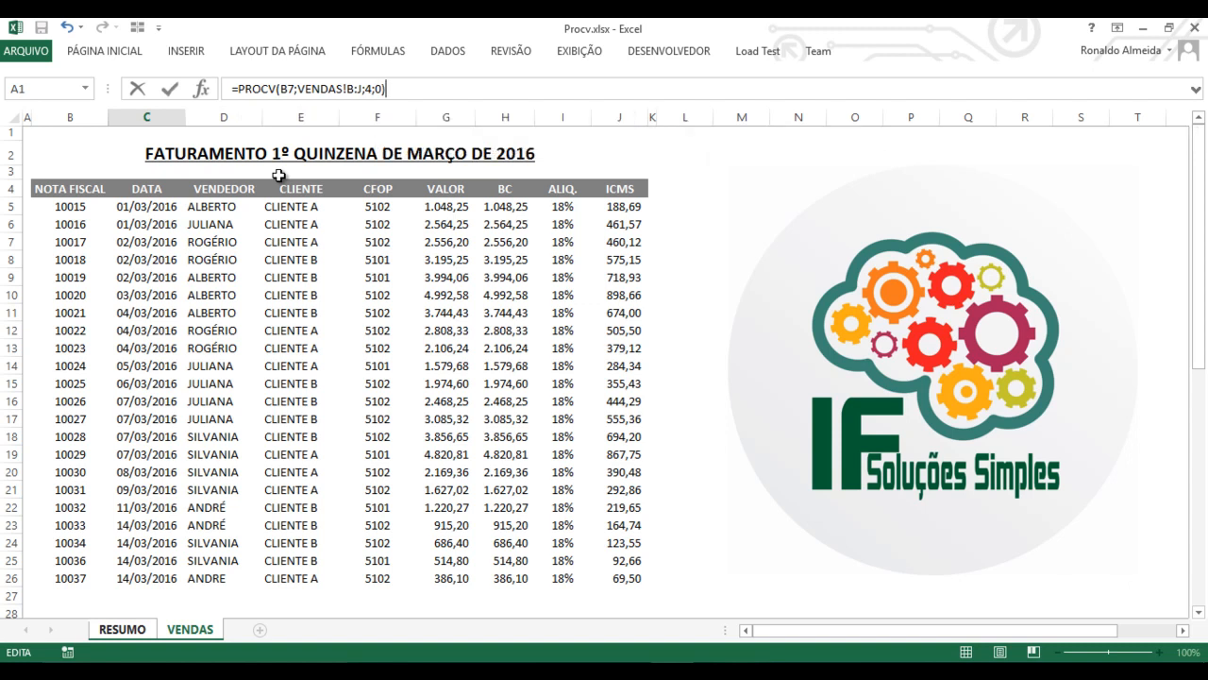
{"action": "key", "text": "Return"}
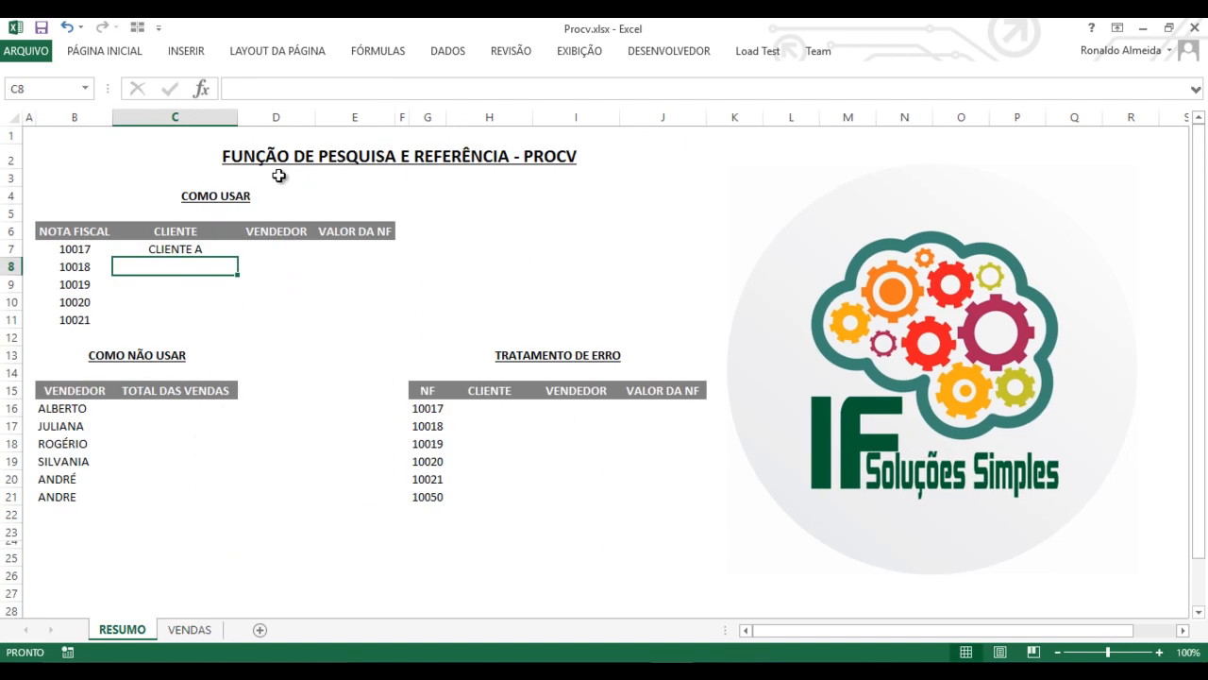
- Copy the PROCV formula text from C7 into D7 under VENDEDOR, keeping its references identical
{"action": "key", "text": "Up"}
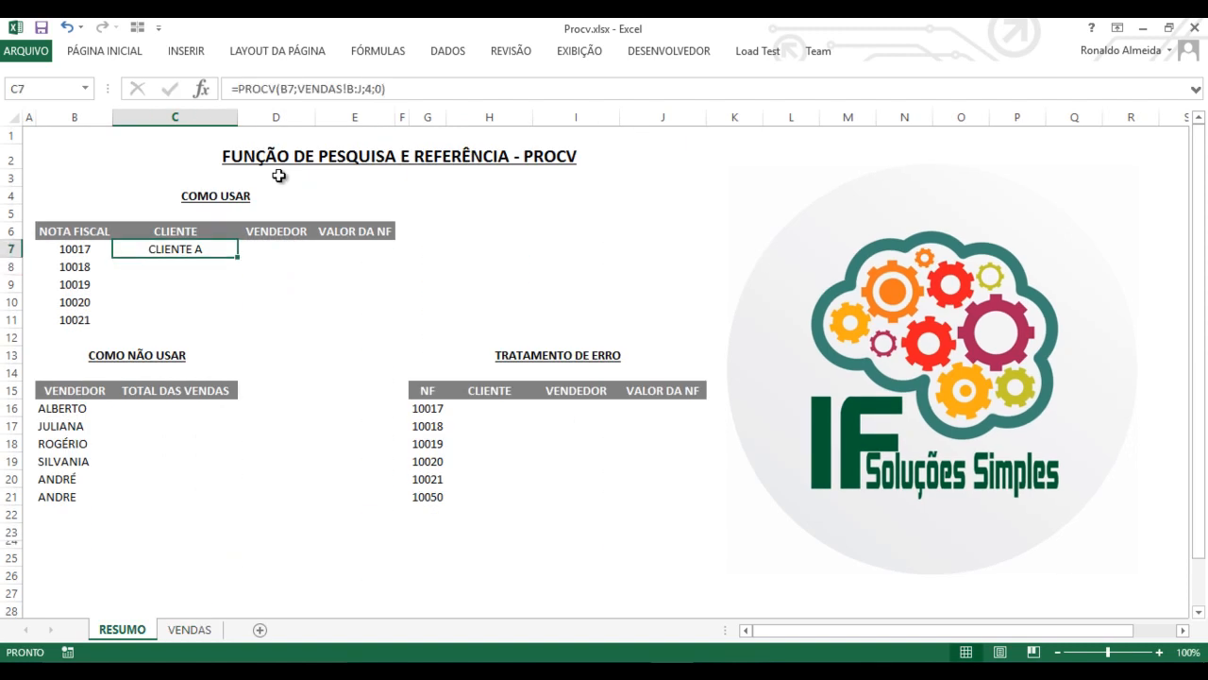
{"action": "left_click_drag", "start_coordinate": [413, 85], "coordinate": [220, 83]}
{"action": "key", "text": "ctrl+c"}
{"action": "key", "text": "Escape"}
{"action": "left_click", "coordinate": [271, 247]}
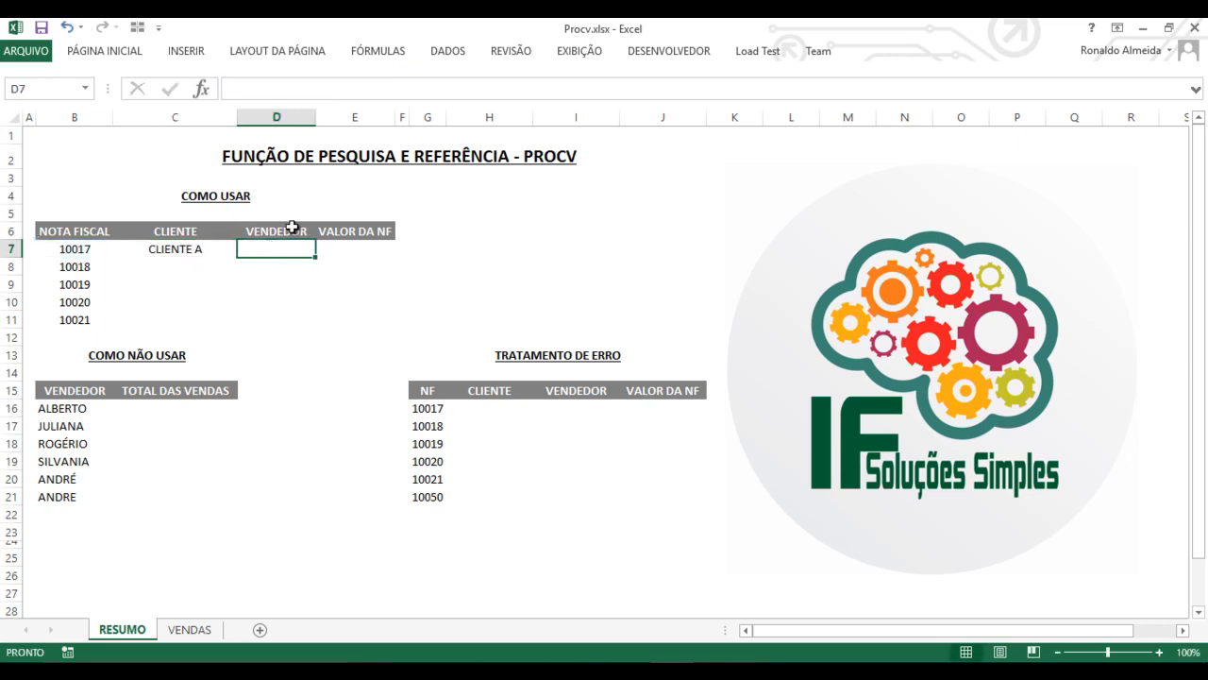
{"action": "left_click", "coordinate": [367, 88]}
{"action": "key", "text": "ctrl+v"}
{"action": "key", "text": "Return"}
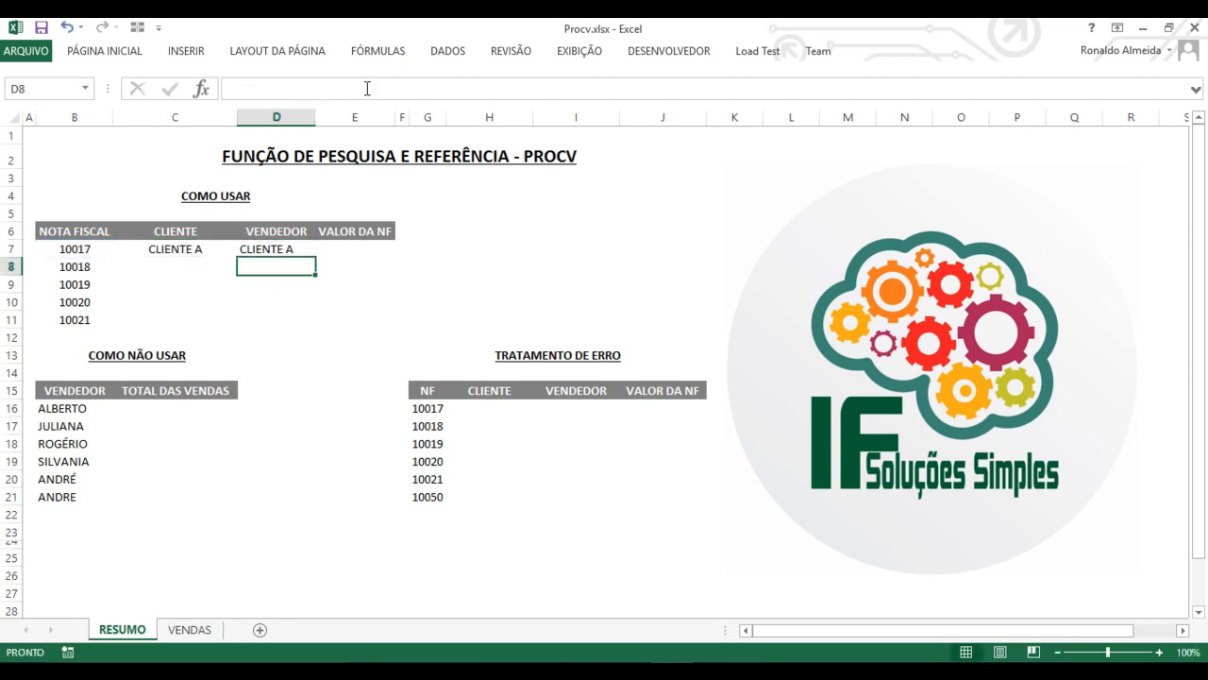
- Paste the same PROCV formula text into E7 under VALOR DA NF
{"action": "key", "text": "Up"}
{"action": "key", "text": "Right"}
{"action": "left_click", "coordinate": [367, 88]}
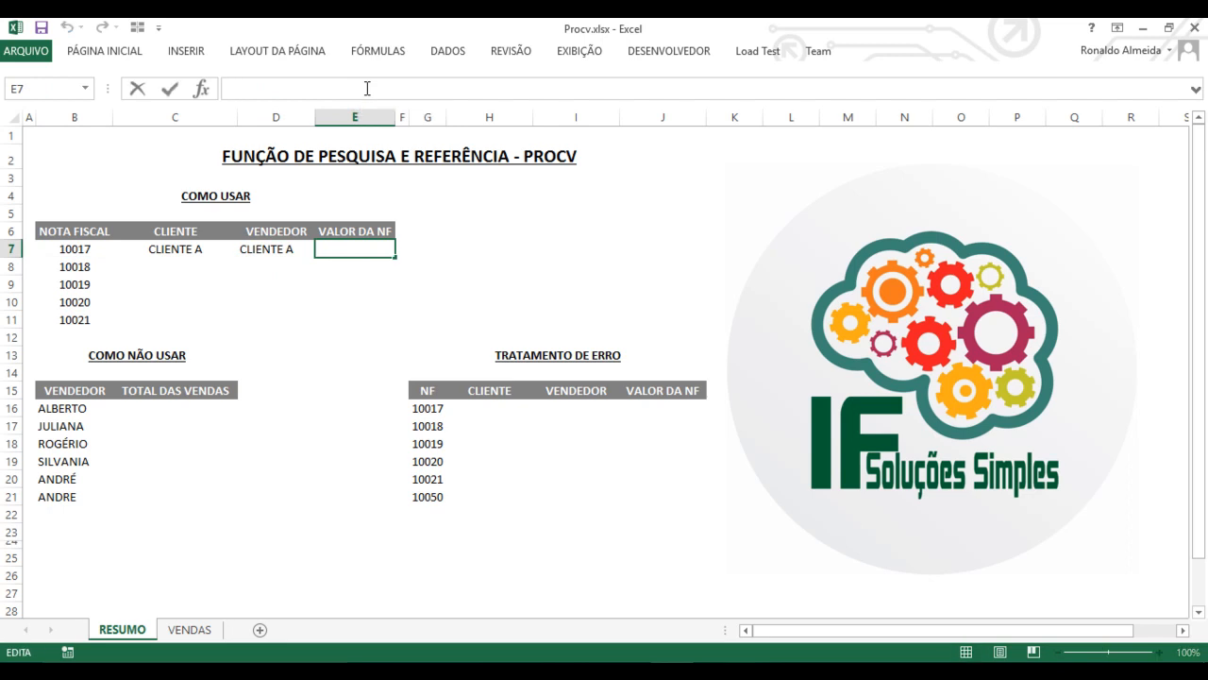
{"action": "key", "text": "ctrl+v"}
{"action": "key", "text": "Return"}
- Compare the PROCV formulas across row 7 and inspect the column index argument in D7
{"action": "key", "text": "Up"}
{"action": "key", "text": "Left"}
{"action": "key", "text": "Left"}
{"action": "key", "text": "Left"}
{"action": "key", "text": "Right"}
{"action": "key", "text": "Right"}
{"action": "key", "text": "Left"}
{"action": "key", "text": "Right"}
{"action": "key", "text": "Right"}
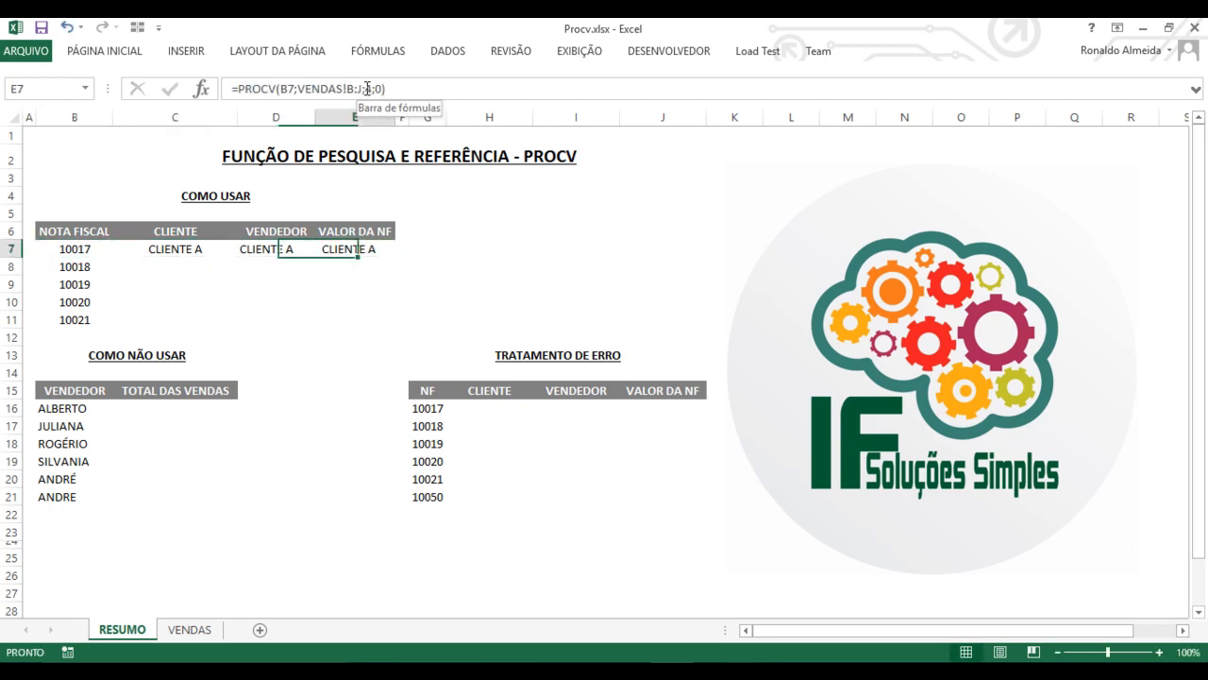
{"action": "key", "text": "Left"}
{"action": "key", "text": "Left"}
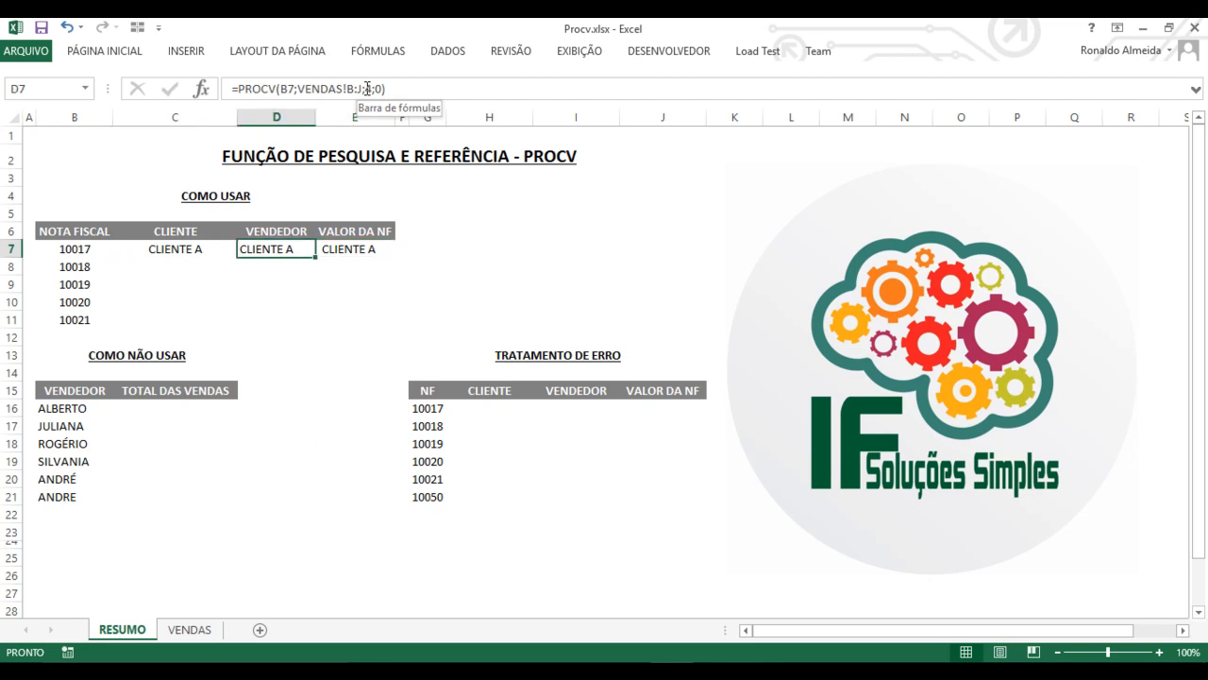
{"action": "key", "text": "Right"}
{"action": "key", "text": "Right"}
{"action": "key", "text": "Left"}
{"action": "key", "text": "Left"}
{"action": "key", "text": "Right"}
{"action": "key", "text": "Right"}
{"action": "key", "text": "Left"}
{"action": "key", "text": "Left"}
{"action": "key", "text": "Right"}
{"action": "key", "text": "Right"}
{"action": "key", "text": "Left"}
{"action": "left_click", "coordinate": [367, 90]}
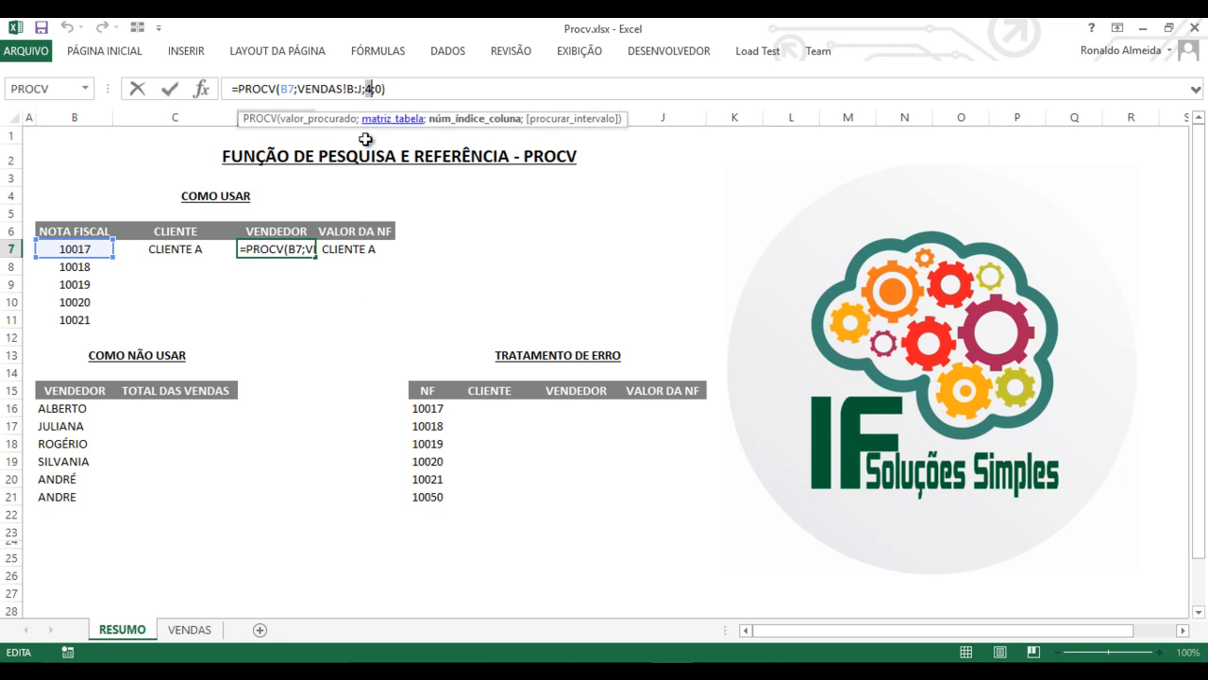
{"action": "key", "text": "Escape"}
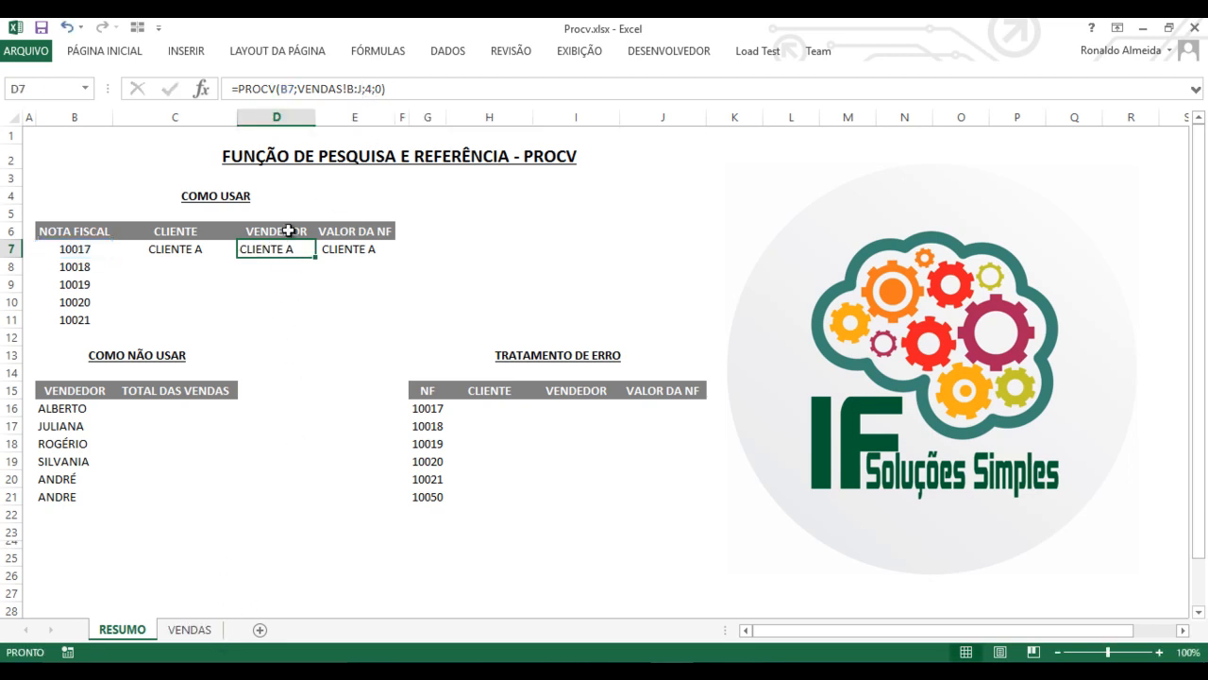
- Examine the VENDAS columns from NOTA FISCAL onward to determine the column indexes for VENDEDOR and VALOR
{"action": "left_click", "coordinate": [347, 235]}
{"action": "left_click", "coordinate": [189, 629]}
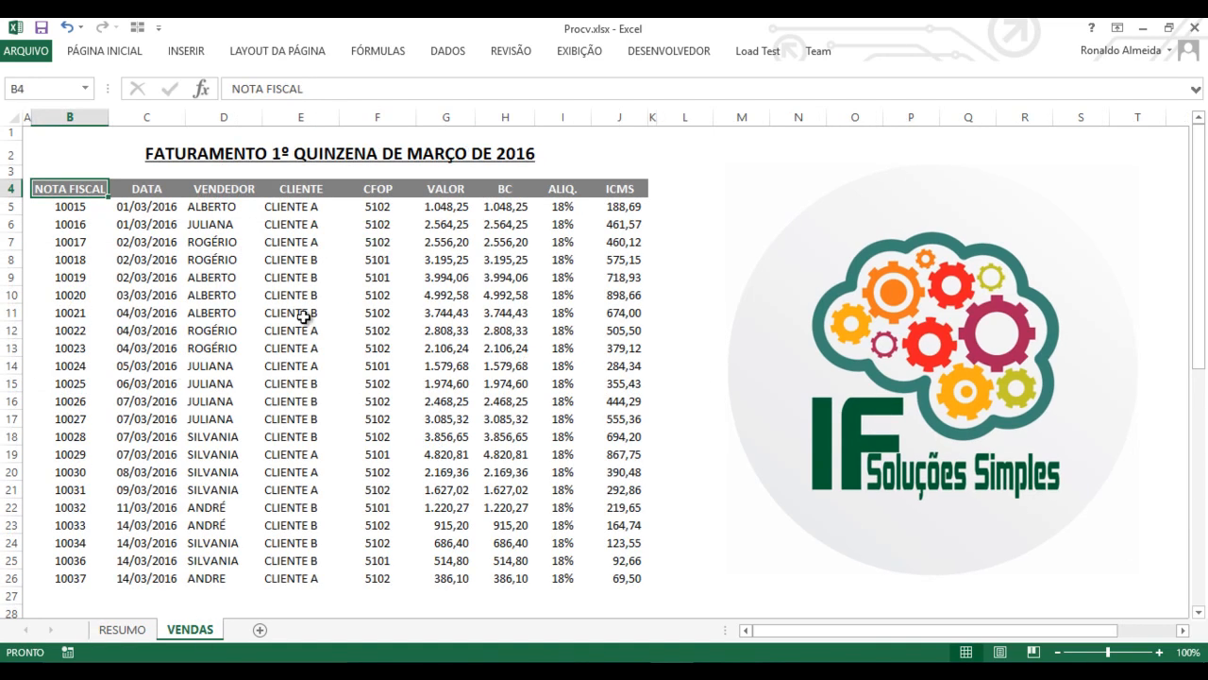
{"action": "left_click", "coordinate": [70, 116]}
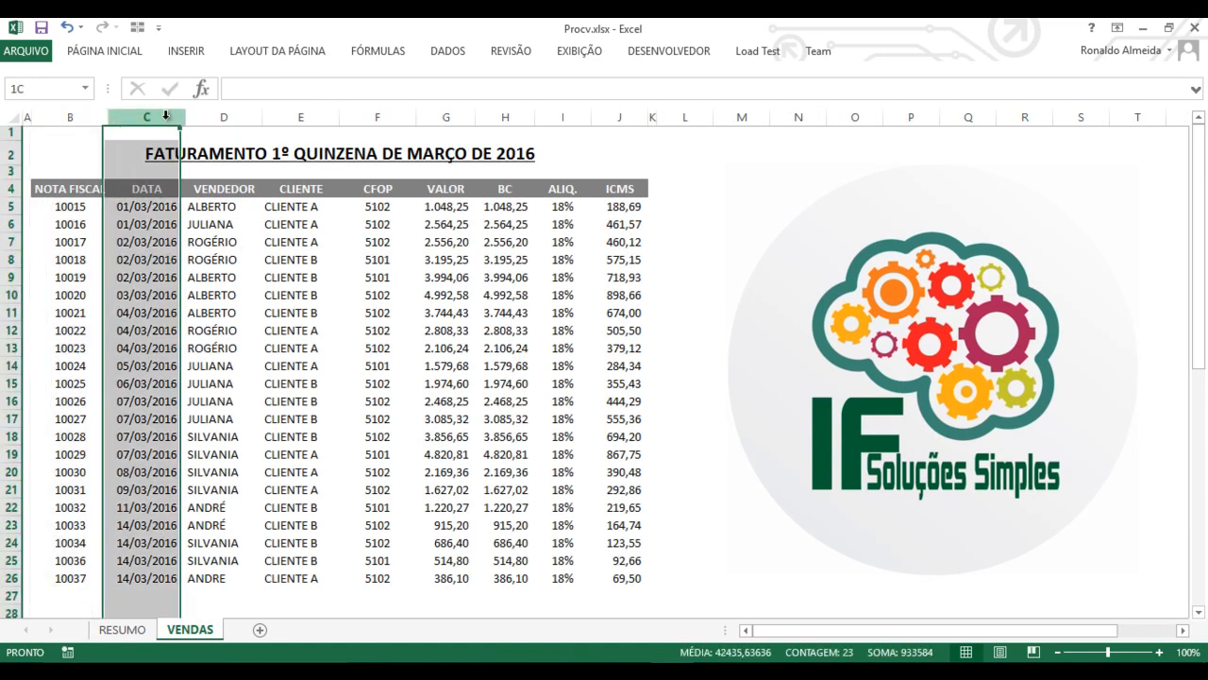
{"action": "left_click", "coordinate": [224, 116]}
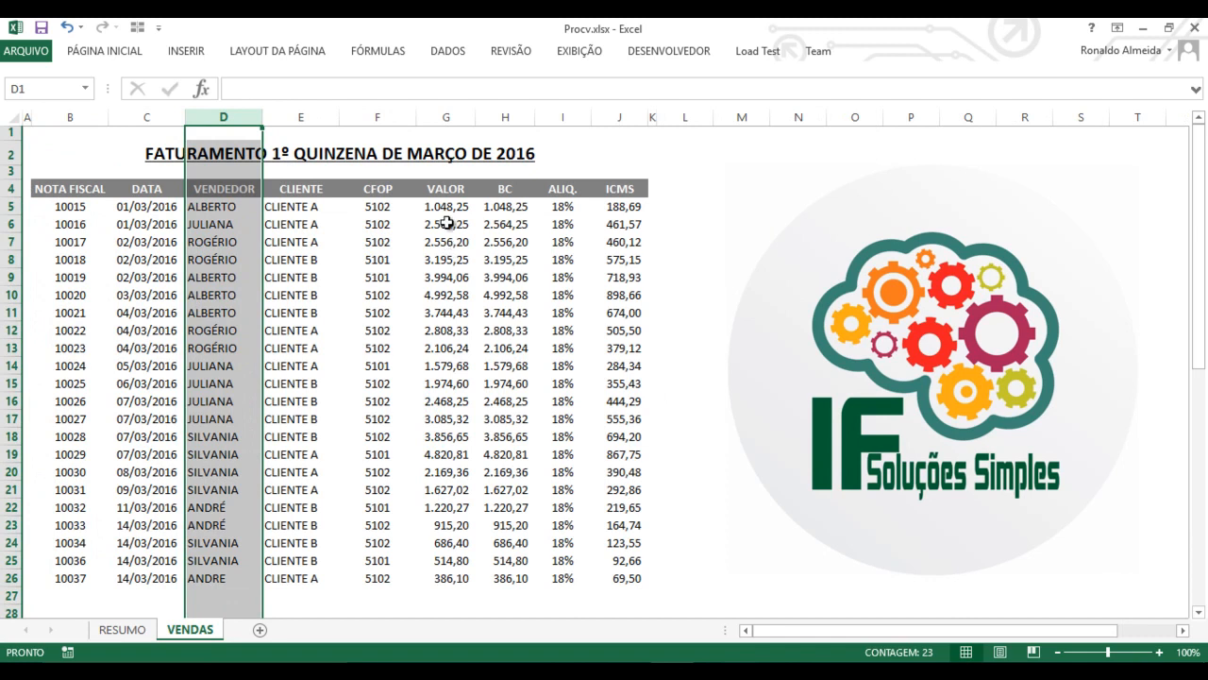
{"action": "left_click", "coordinate": [377, 116]}
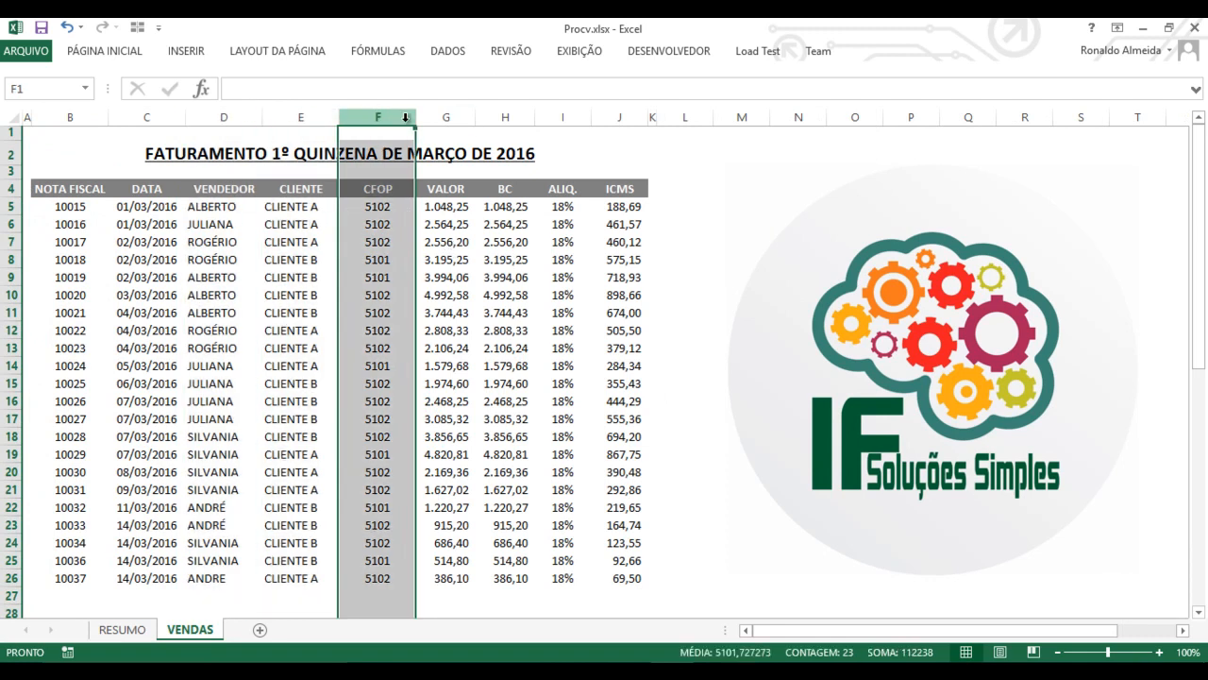
{"action": "left_click", "coordinate": [446, 116]}
{"action": "left_click", "coordinate": [143, 627]}
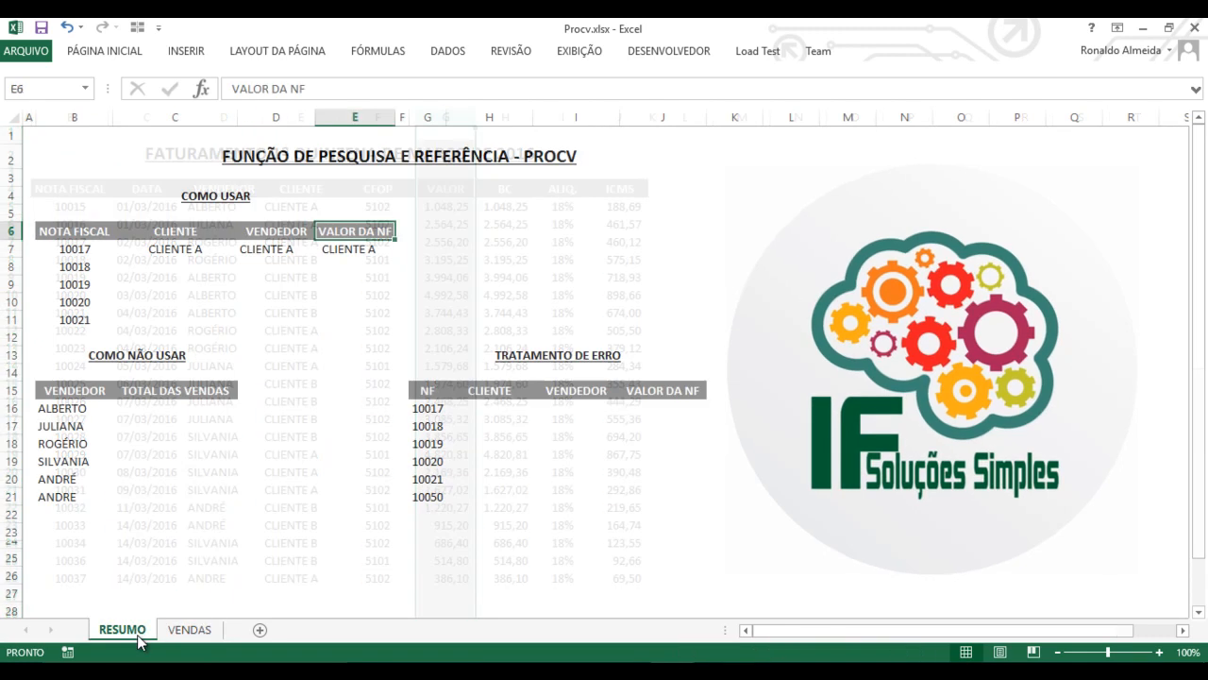
- Set the column index of the PROCV formula in D7 under VENDEDOR to 3
{"action": "left_click", "coordinate": [188, 251]}
{"action": "left_click", "coordinate": [373, 89]}
{"action": "key", "text": "Escape"}
{"action": "left_click", "coordinate": [271, 250]}
{"action": "double_click", "coordinate": [367, 88]}
{"action": "type", "text": "4;0)"}
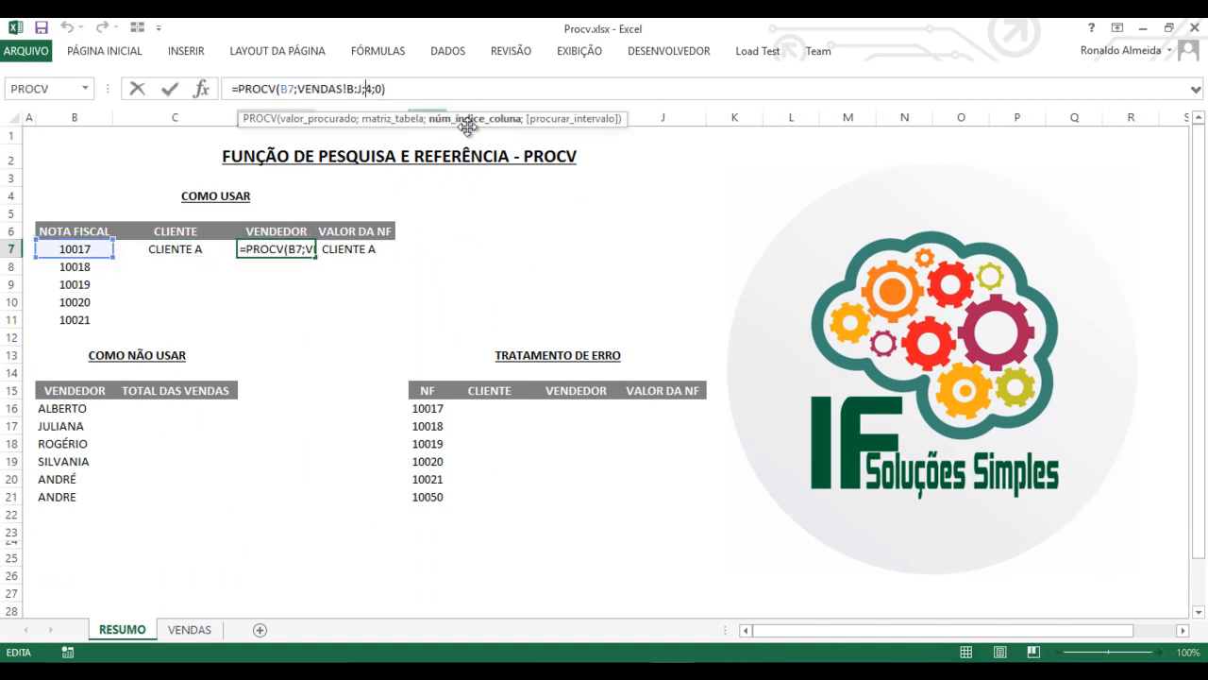
{"action": "key", "text": "Left"}
{"action": "type", "text": "3"}
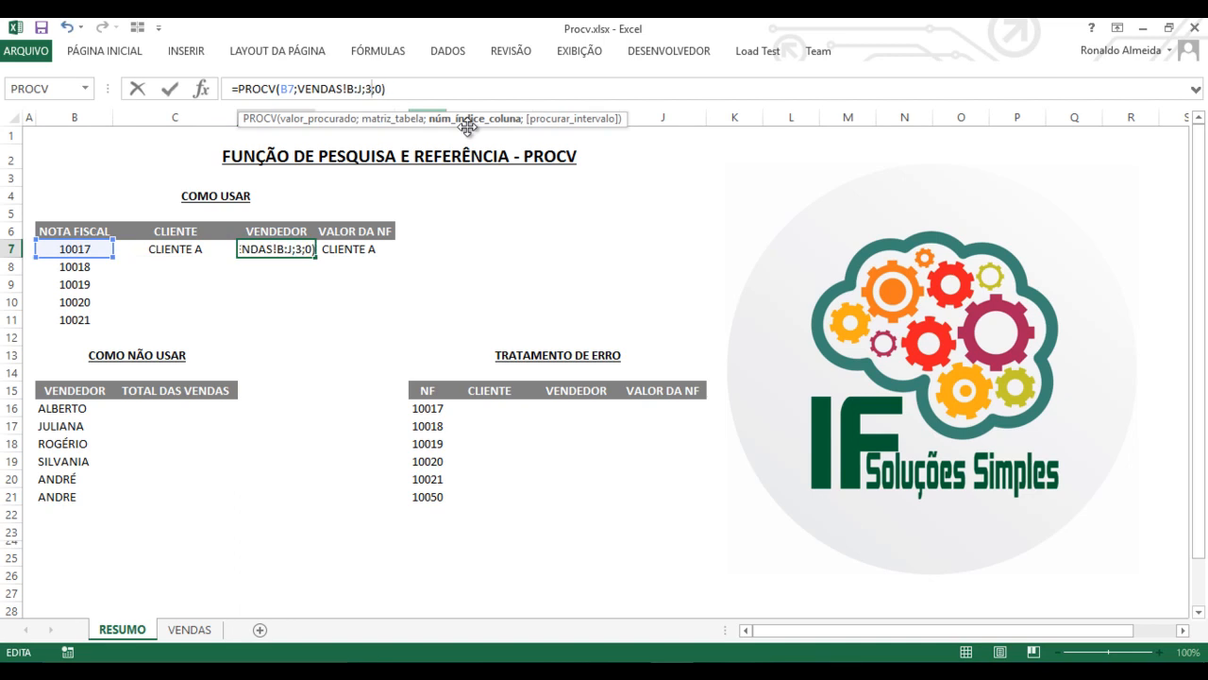
{"action": "key", "text": "Return"}
- Set the column index of the PROCV formula in E7 under VALOR DA NF to 6
{"action": "key", "text": "Up"}
{"action": "key", "text": "Right"}
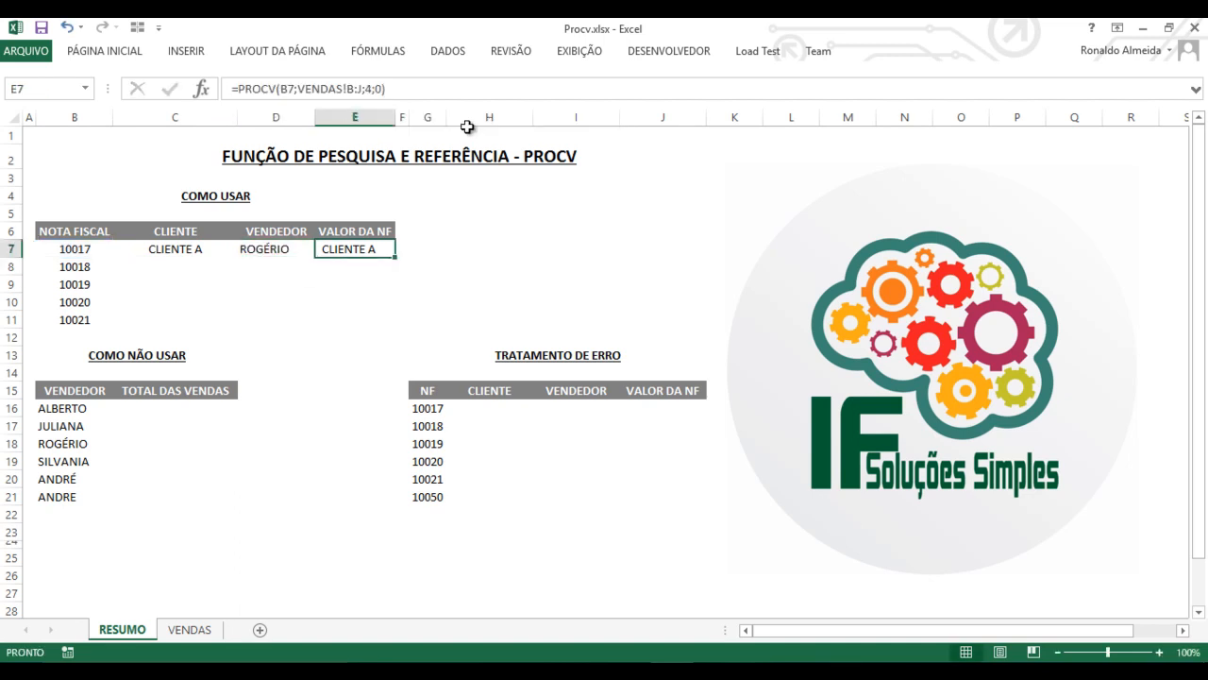
{"action": "left_click", "coordinate": [370, 88]}
{"action": "key", "text": "Delete"}
{"action": "type", "text": "6"}
{"action": "key", "text": "Return"}
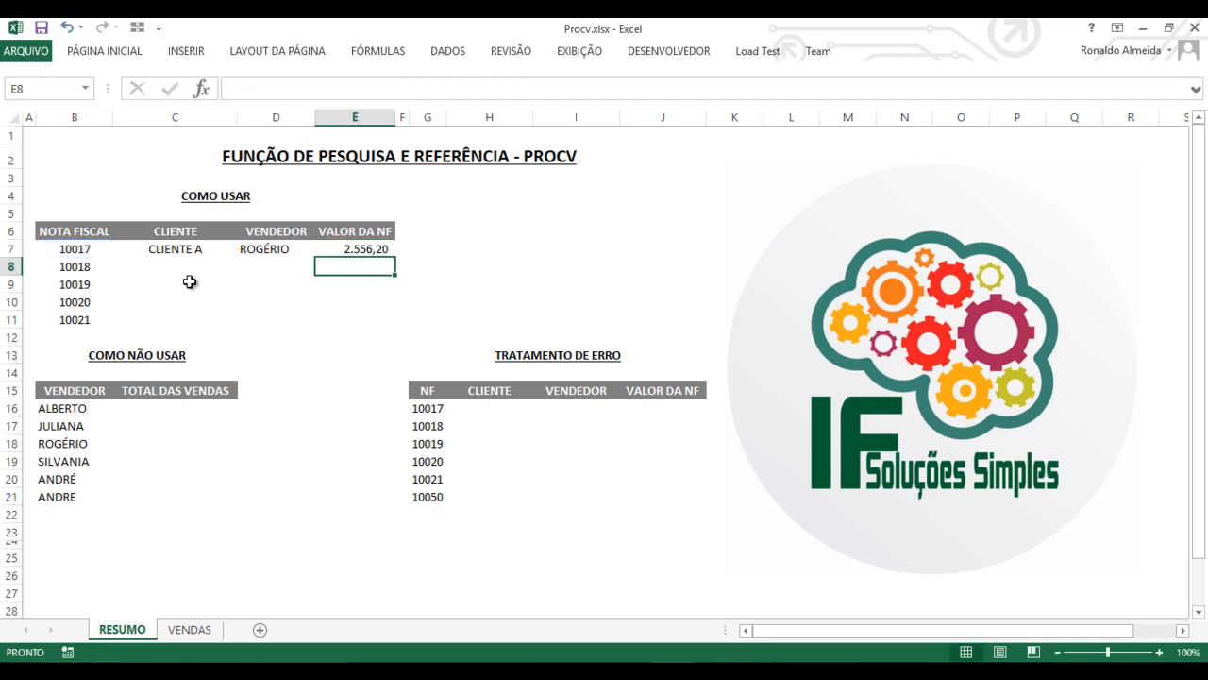
- Fill the PROCV formulas from C7:E7 down through row 11 and check the copied references in C11 and E11
{"action": "left_click_drag", "start_coordinate": [177, 248], "coordinate": [387, 326]}
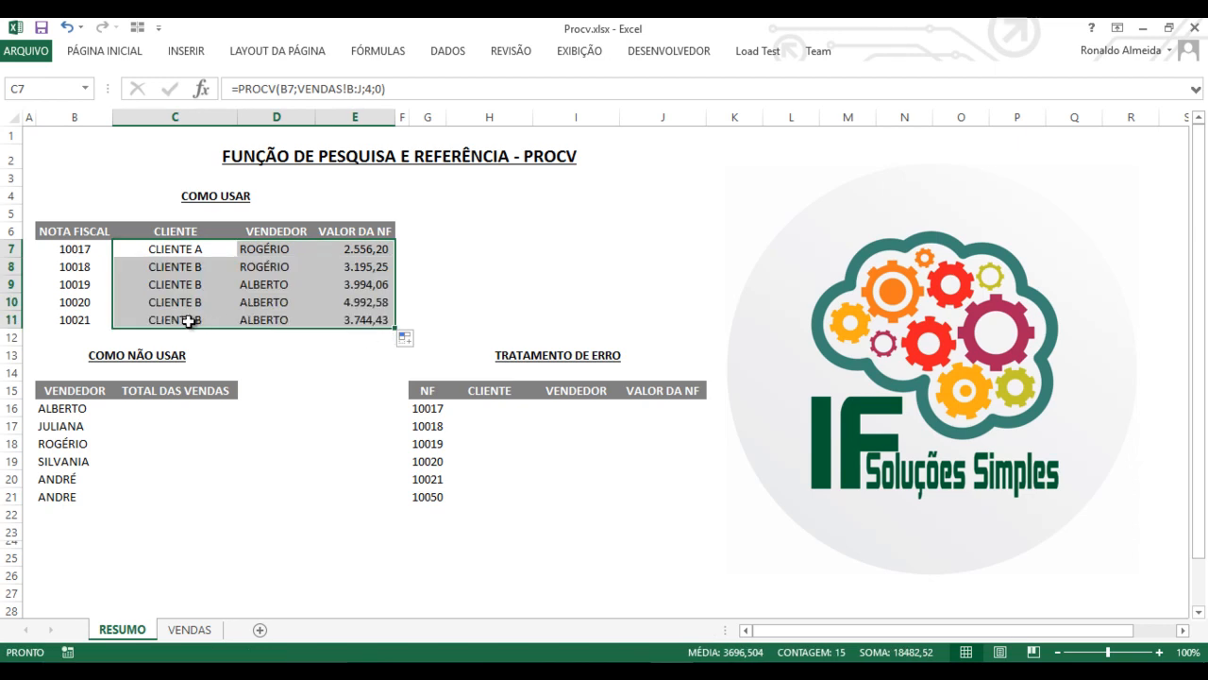
{"action": "left_click", "coordinate": [217, 322]}
{"action": "key", "text": "F2"}
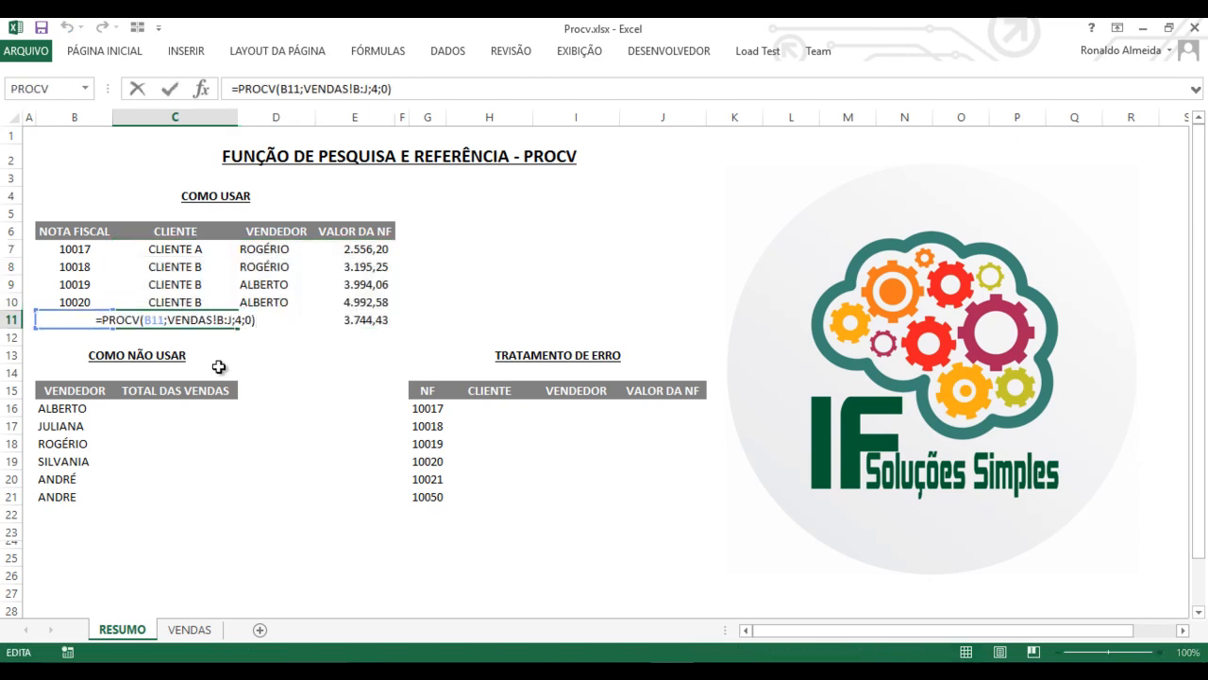
{"action": "key", "text": "Tab"}
{"action": "key", "text": "Tab"}
{"action": "key", "text": "F2"}
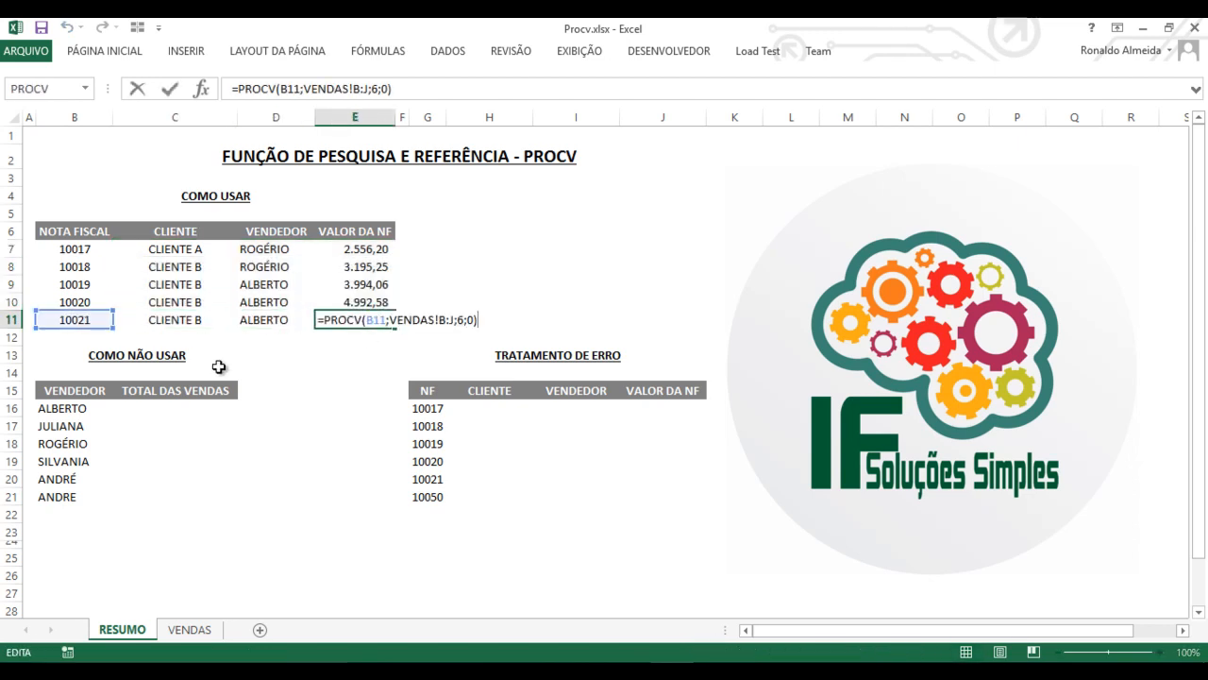
{"action": "key", "text": "Escape"}
{"action": "key", "text": "Left"}
{"action": "key", "text": "Left"}
{"action": "key", "text": "Left"}
{"action": "key", "text": "Up"}
{"action": "key", "text": "Up"}
{"action": "key", "text": "Up"}
{"action": "key", "text": "Up"}
{"action": "key", "text": "Up"}
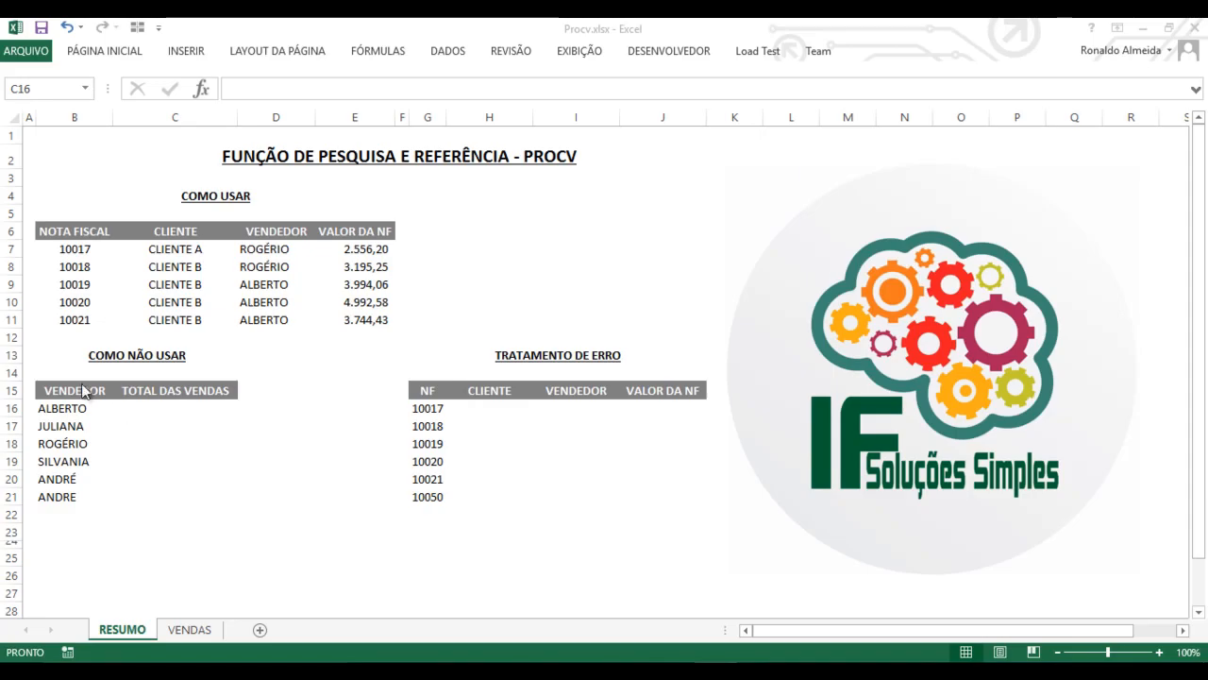
- Start a PROCV formula in C16 under TOTAL DAS VENDAS with the seller in B16 as the lookup value
{"action": "left_click", "coordinate": [149, 407]}
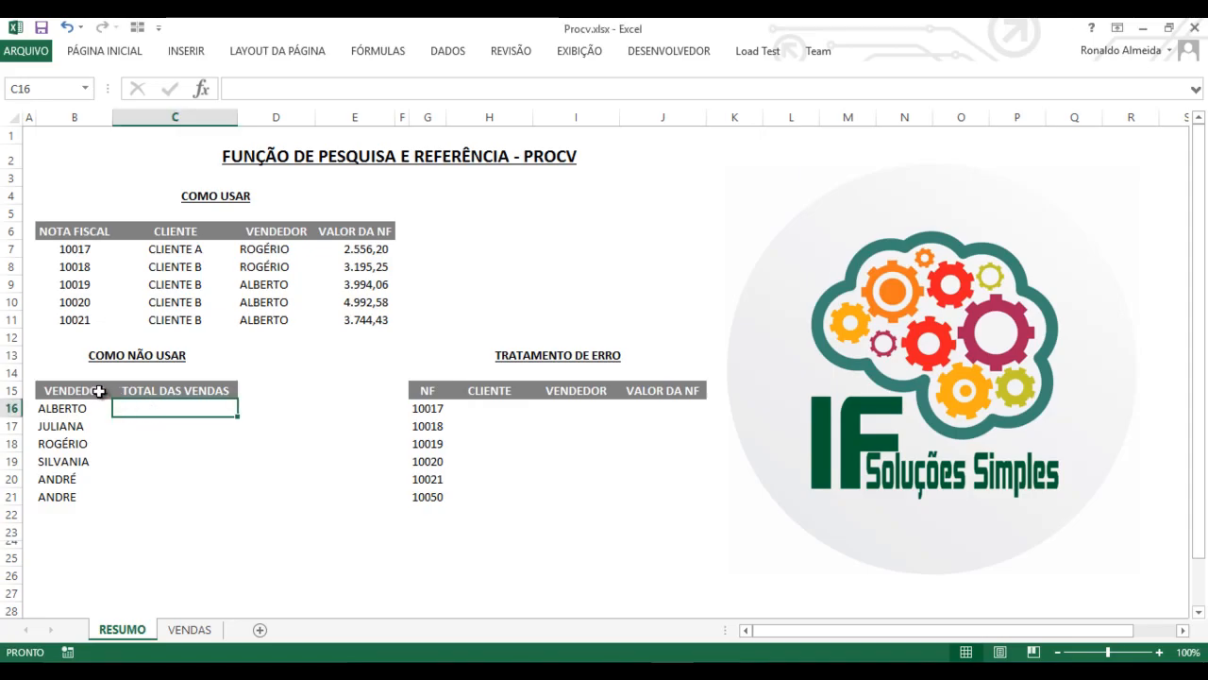
{"action": "left_click", "coordinate": [98, 391]}
{"action": "left_click", "coordinate": [62, 406]}
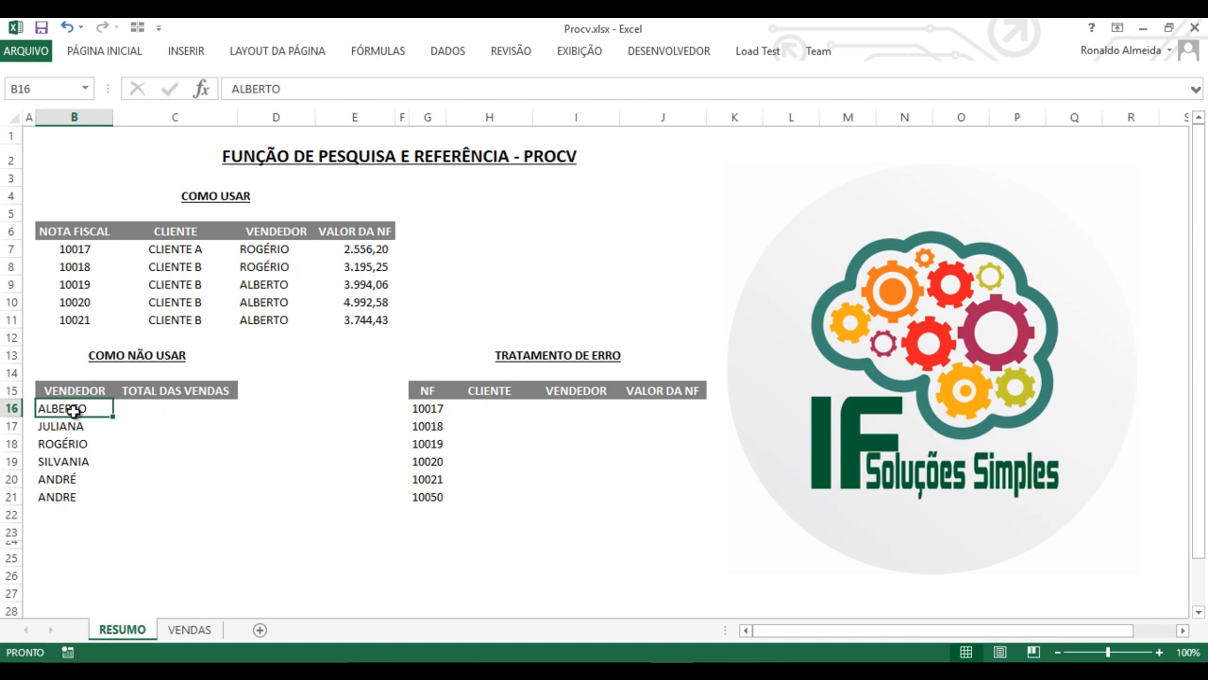
{"action": "left_click", "coordinate": [216, 389]}
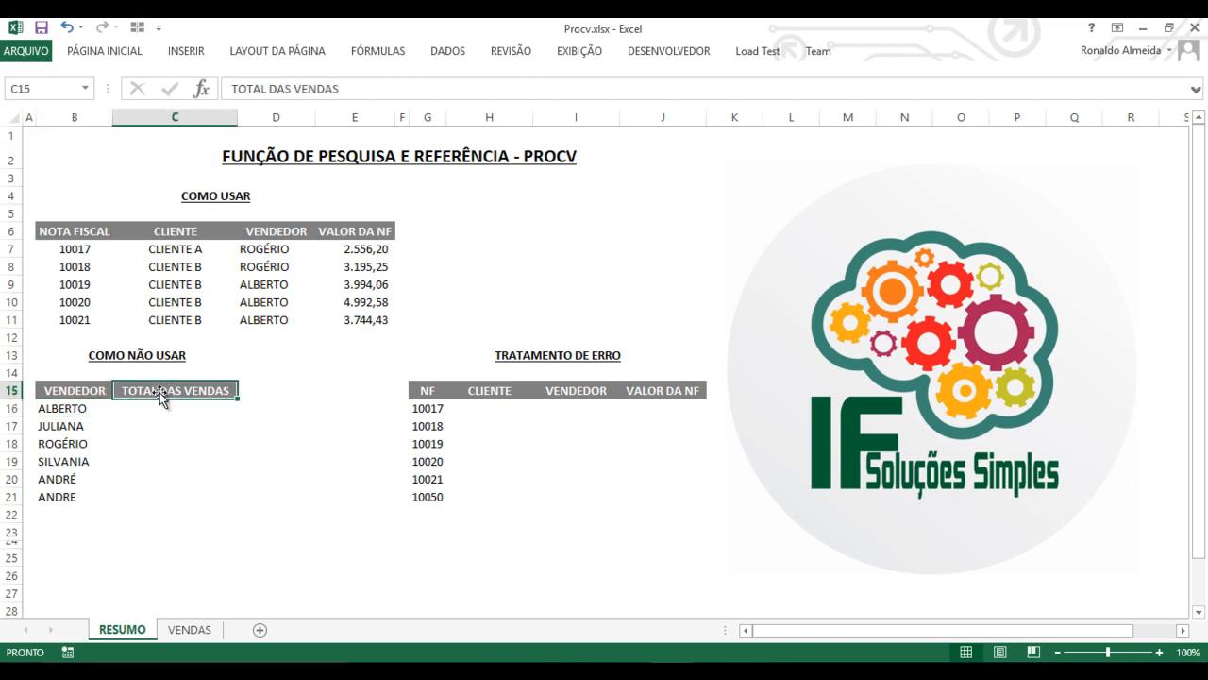
{"action": "left_click", "coordinate": [171, 405]}
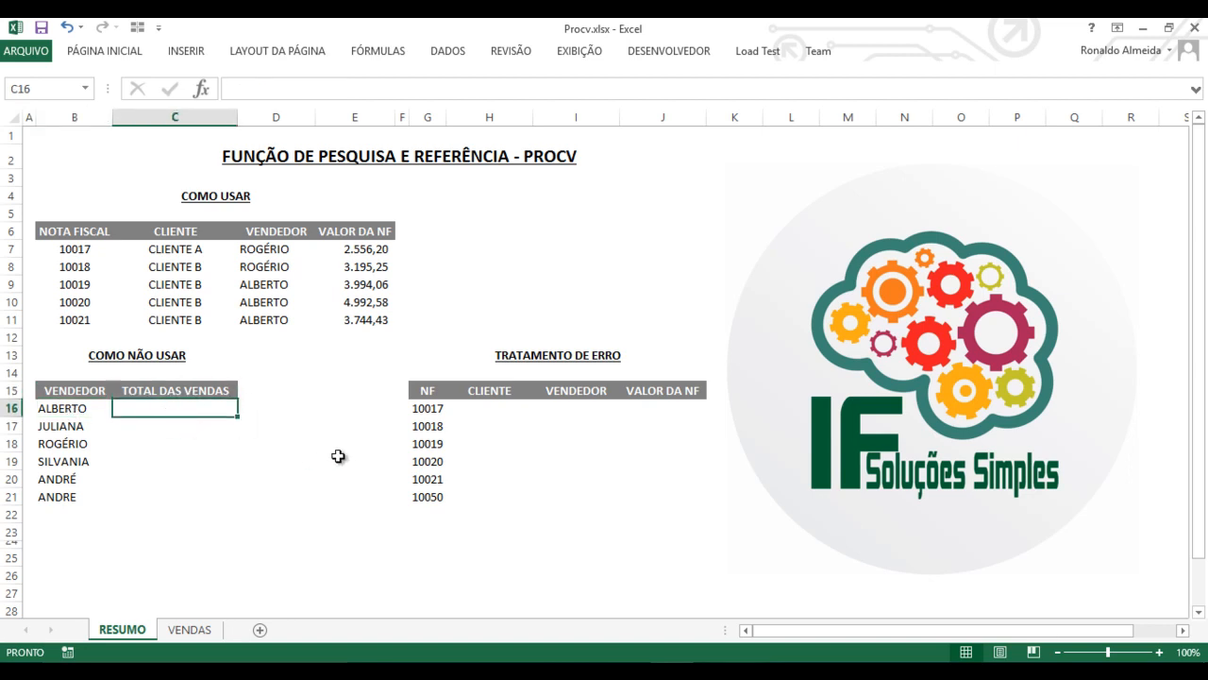
{"action": "type", "text": "=PROCV("}
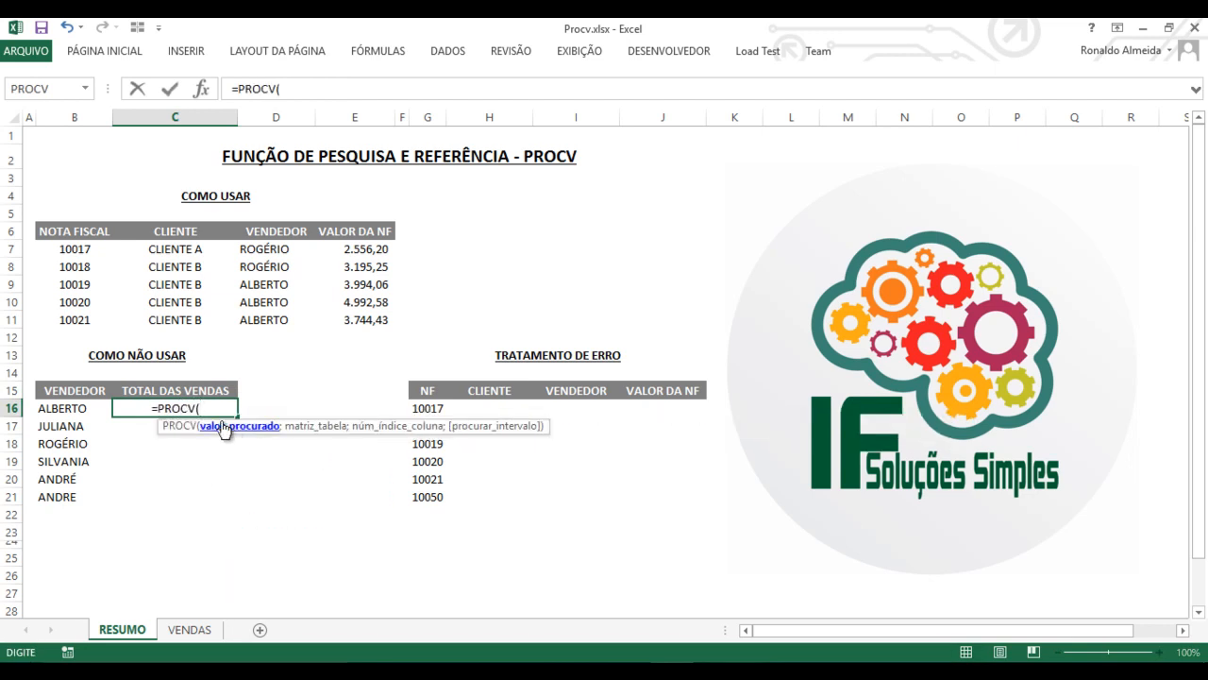
{"action": "left_click", "coordinate": [63, 408]}
{"action": "type", "text": ";"}
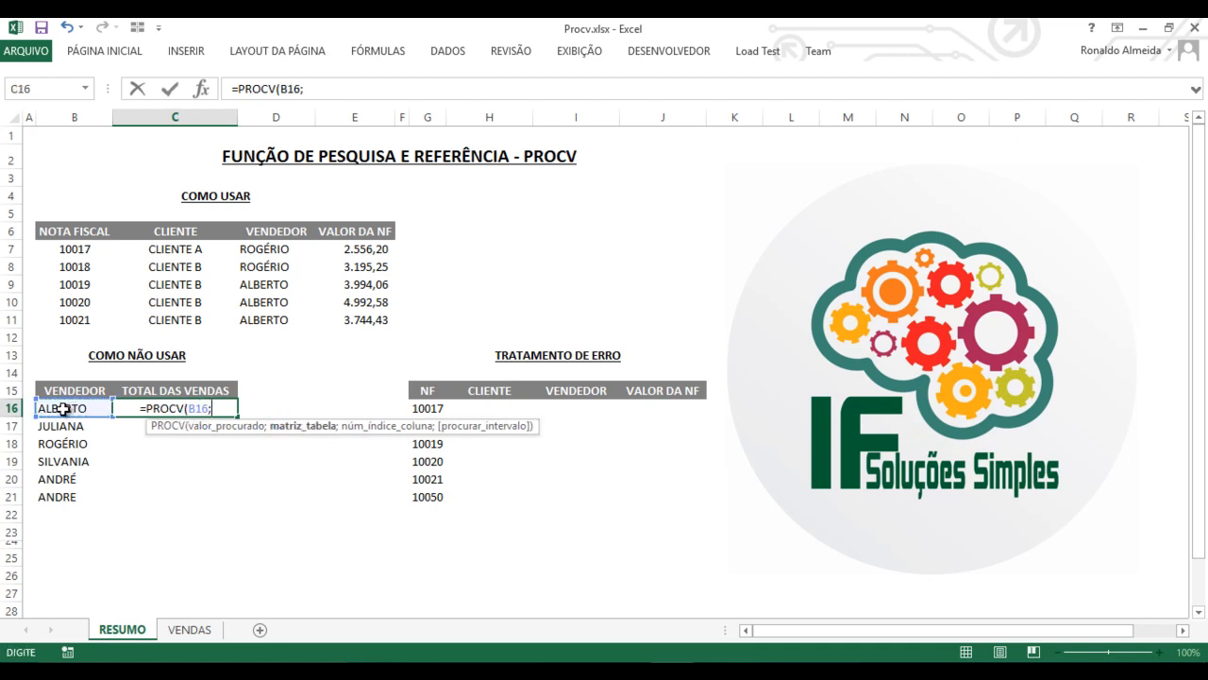
- Complete the PROCV formula in C16 with VENDAS columns D:G, column index 4 and 0 for an exact match
{"action": "left_click", "coordinate": [179, 630]}
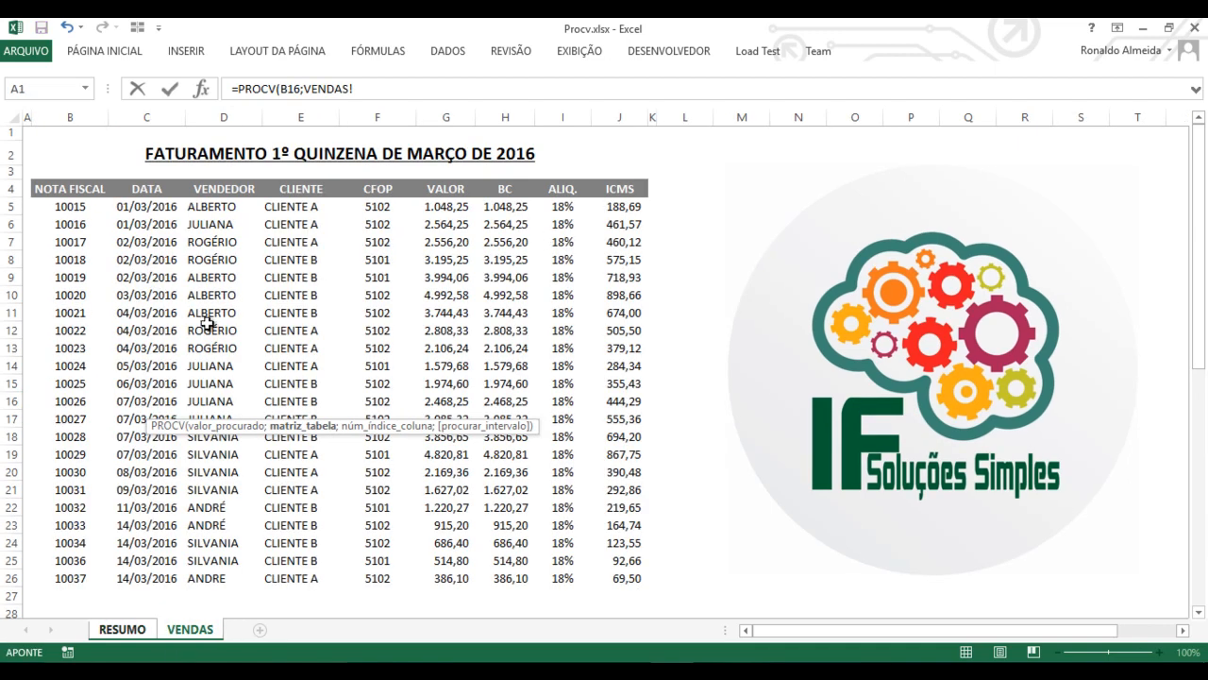
{"action": "left_click", "coordinate": [224, 115]}
{"action": "left_click", "coordinate": [225, 115]}
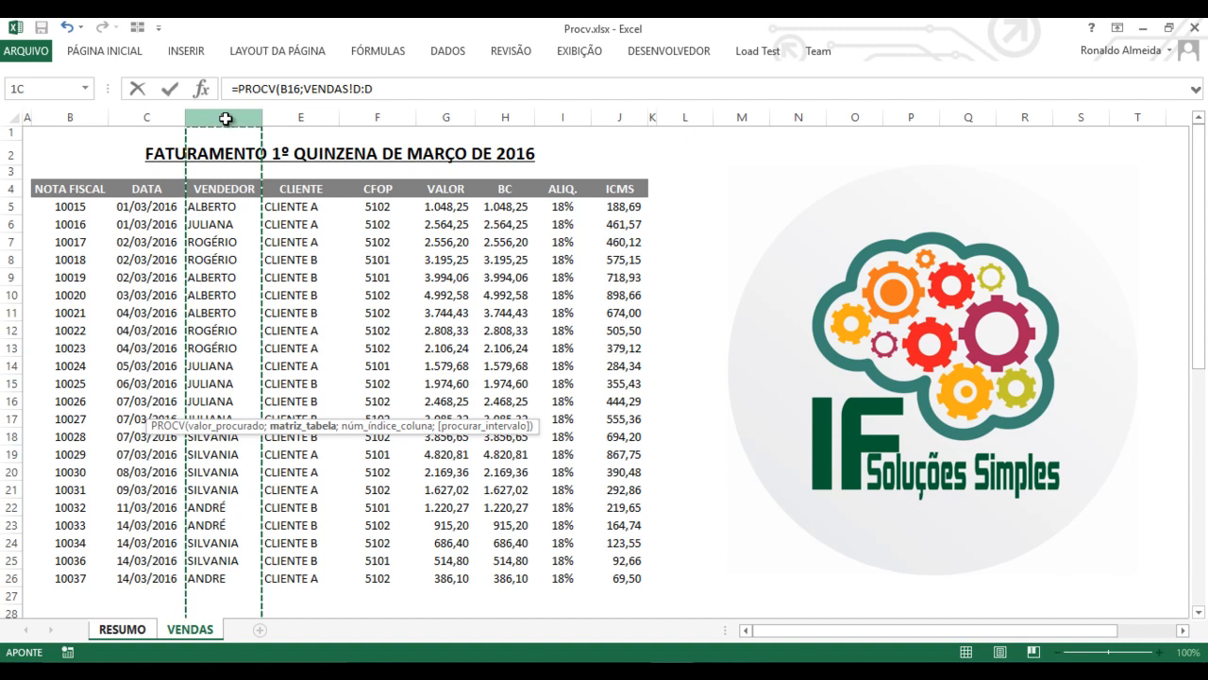
{"action": "left_click_drag", "start_coordinate": [225, 118], "coordinate": [440, 119]}
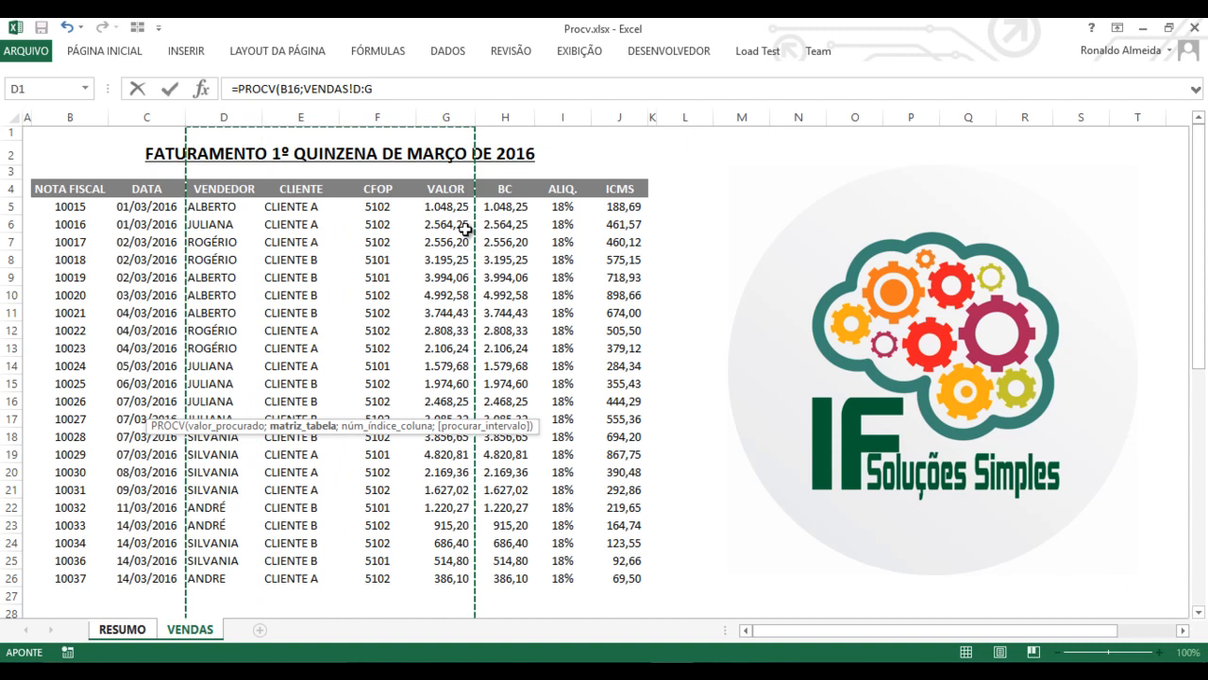
{"action": "type", "text": ";"}
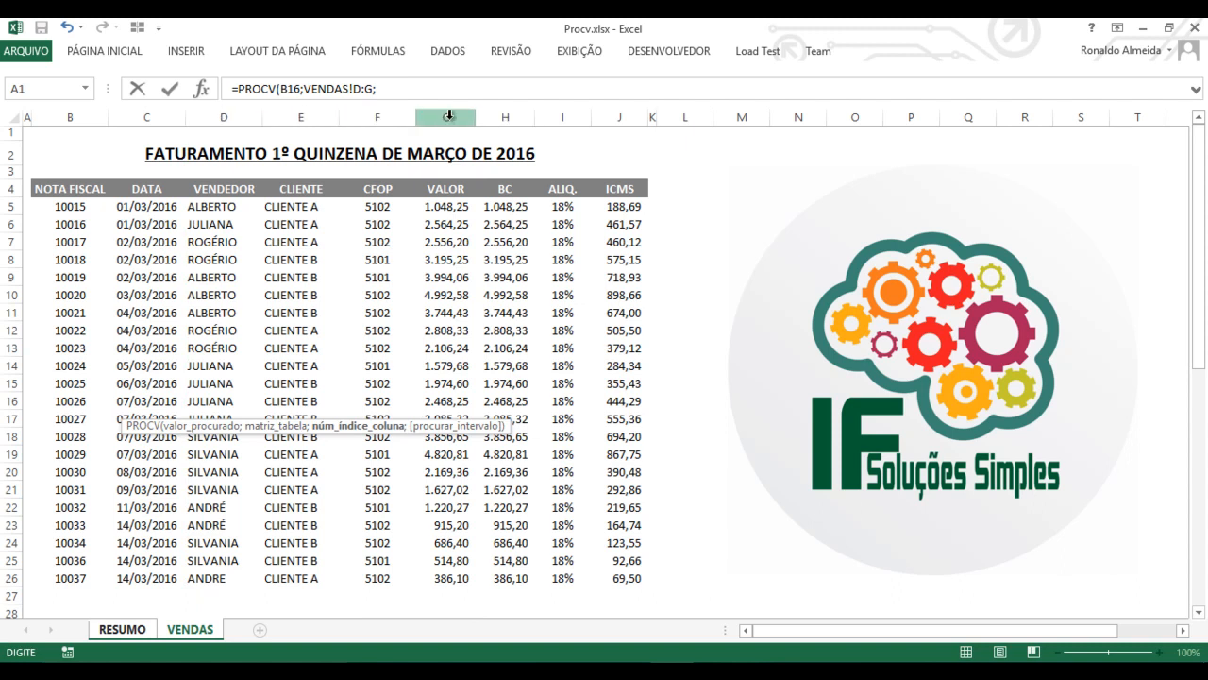
{"action": "type", "text": "4;0)"}
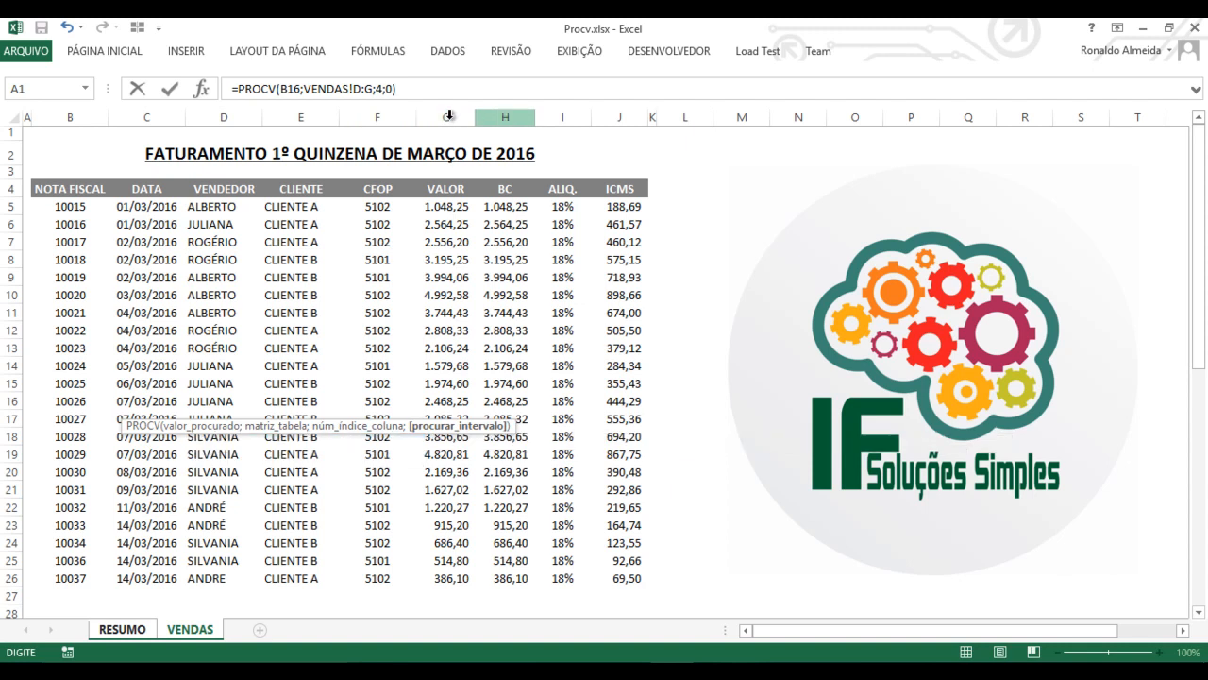
{"action": "key", "text": "Return"}
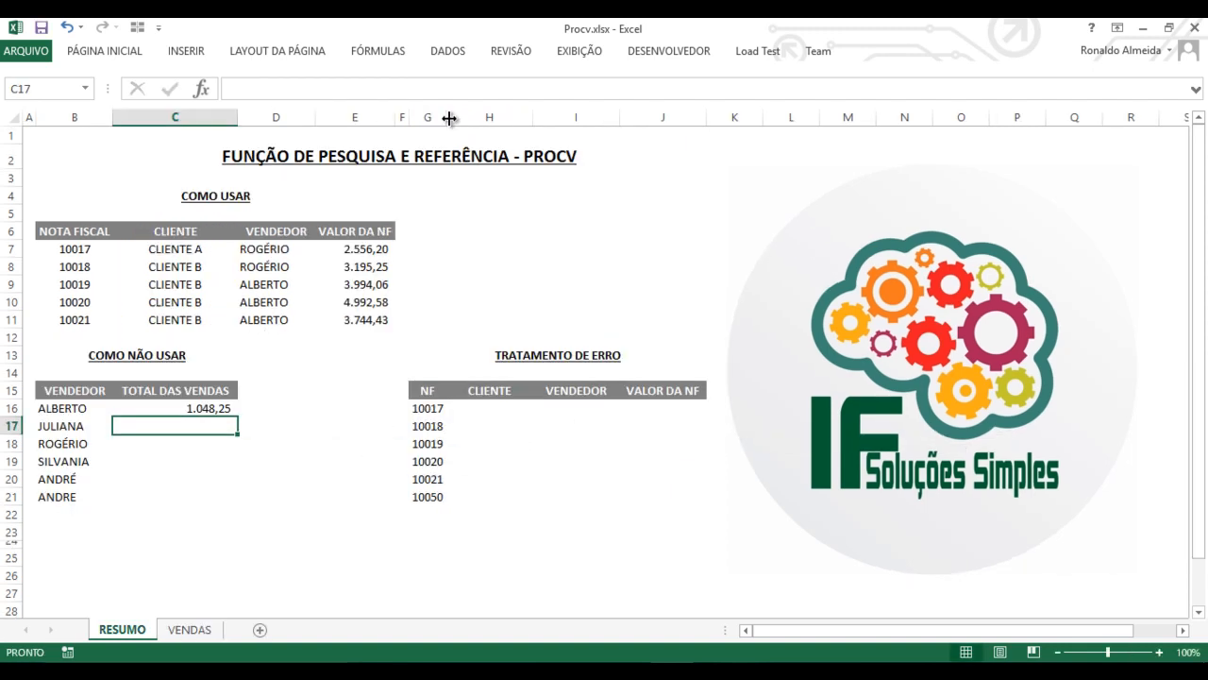
- Fill the PROCV formula from C16 down to C21 for the remaining sellers
{"action": "left_click", "coordinate": [217, 408]}
{"action": "left_click_drag", "start_coordinate": [238, 418], "coordinate": [225, 496]}
{"action": "left_click", "coordinate": [196, 413]}
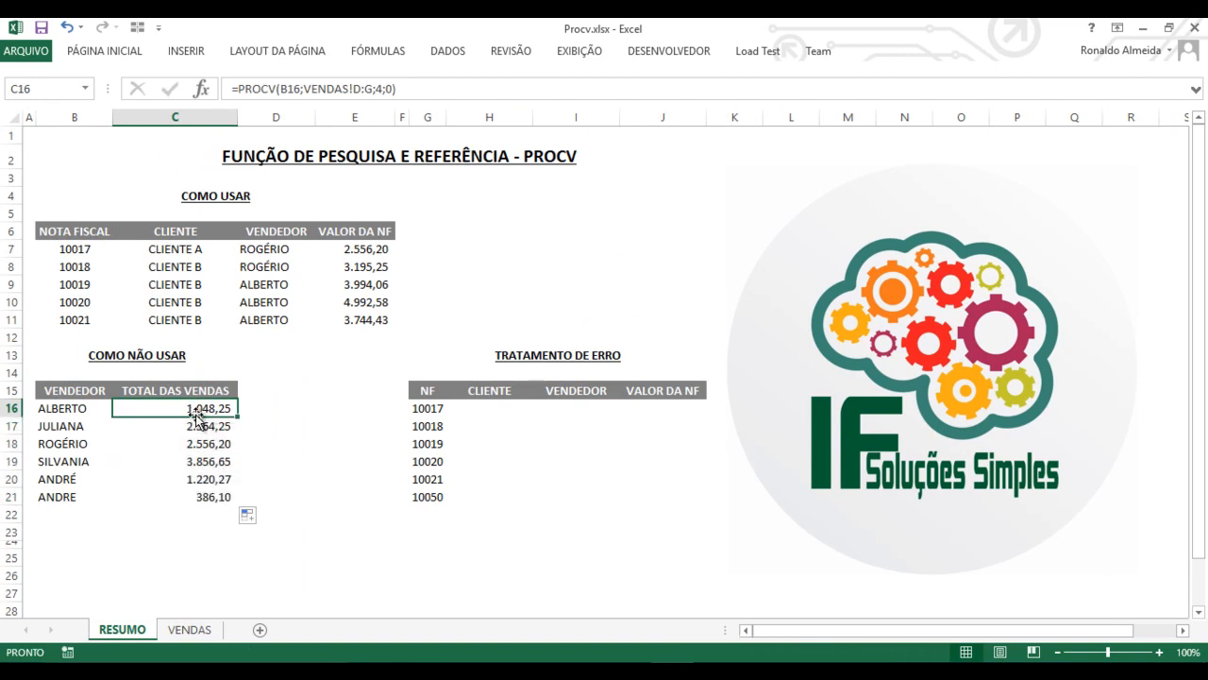
- Compare the COMO NÃO USAR totals in rows 16 and 17 with those sellers' first entries in VENDAS
{"action": "left_click", "coordinate": [87, 413]}
{"action": "left_click", "coordinate": [209, 407]}
{"action": "left_click", "coordinate": [93, 416]}
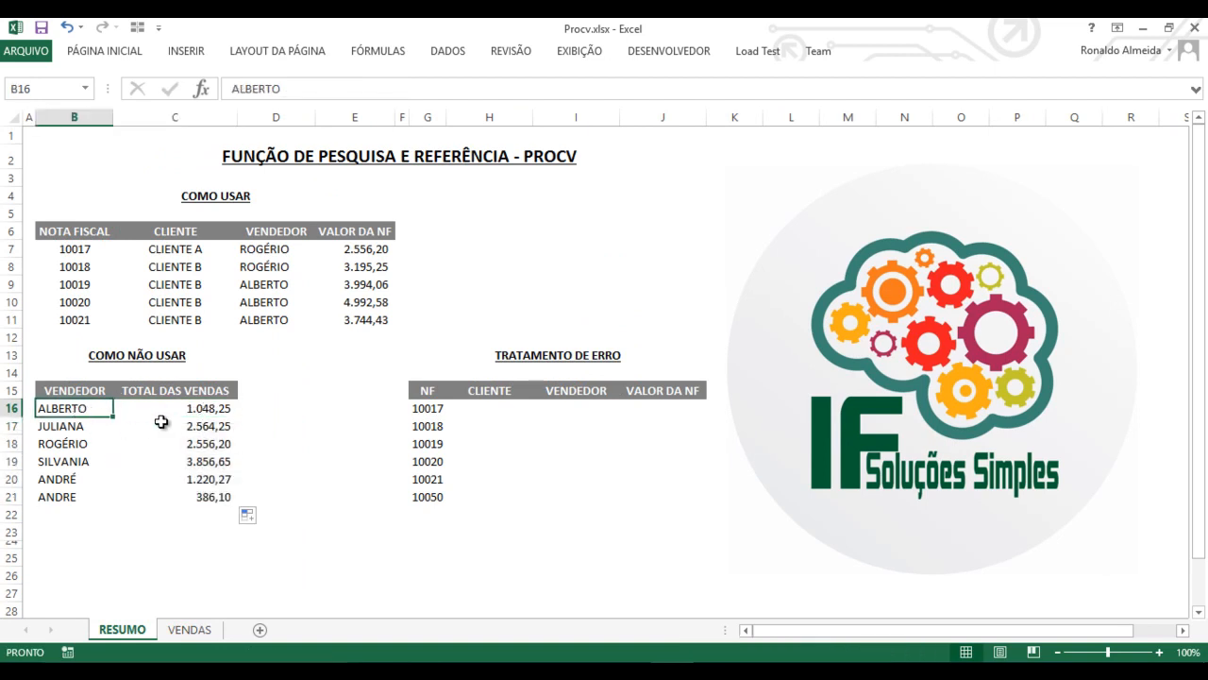
{"action": "left_click", "coordinate": [198, 634]}
{"action": "left_click", "coordinate": [224, 209]}
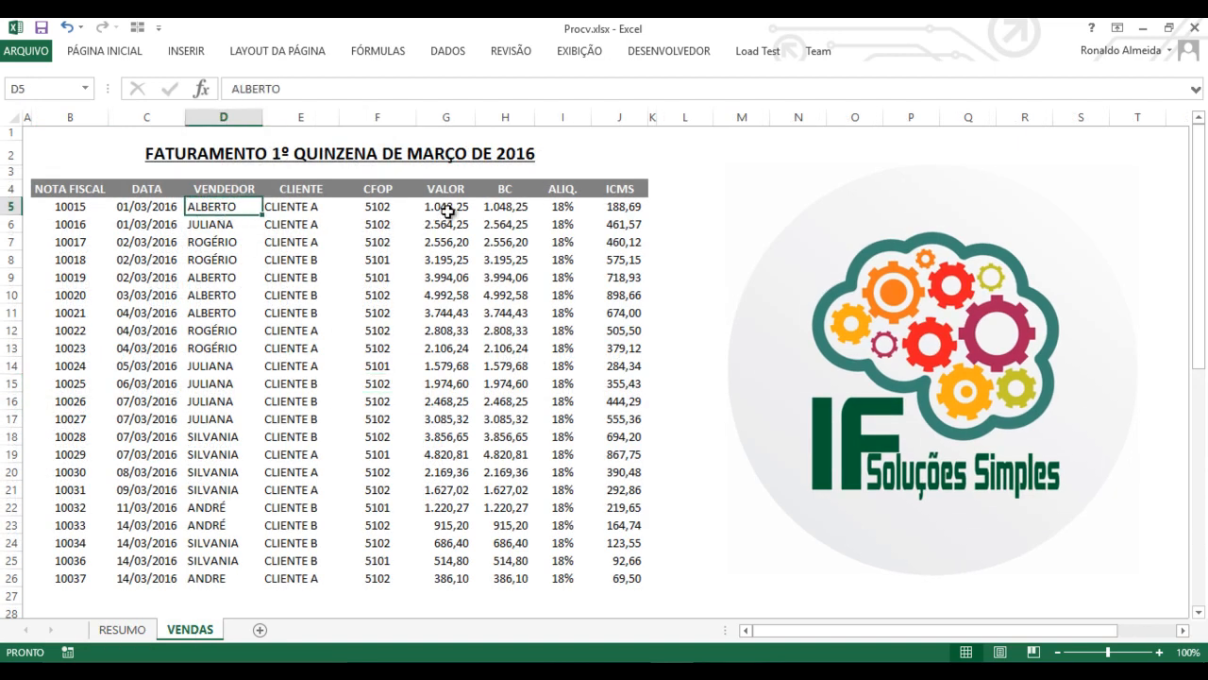
{"action": "left_click", "coordinate": [443, 215], "text": "ctrl"}
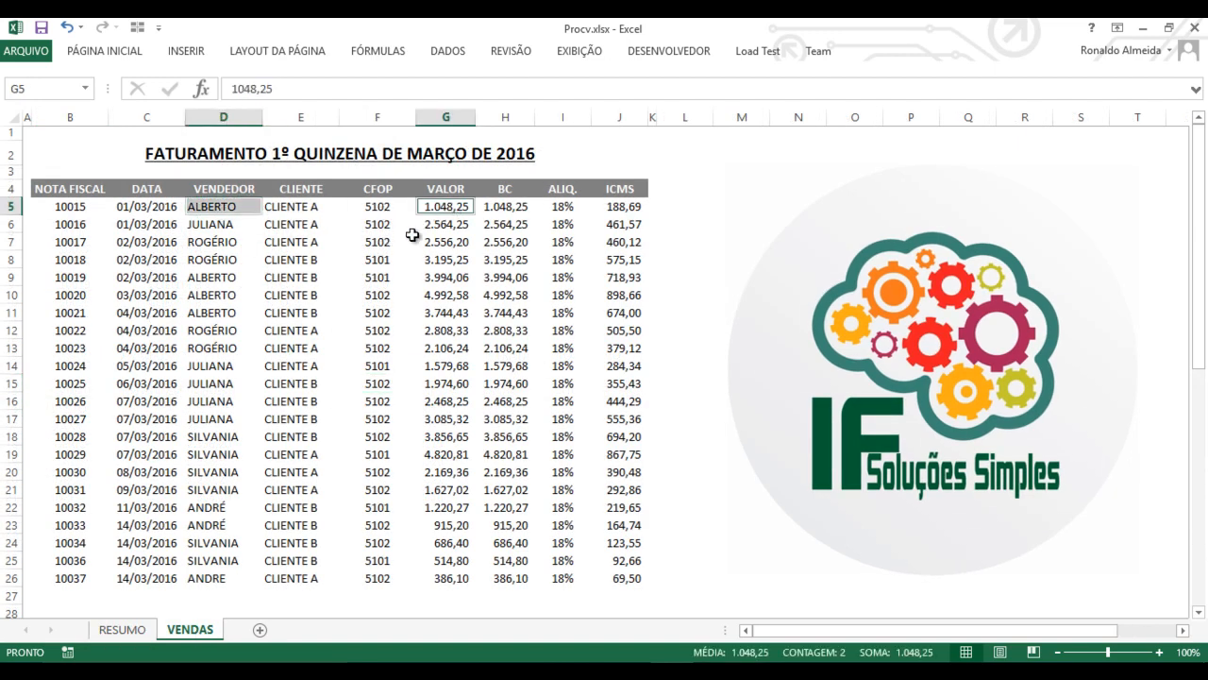
{"action": "left_click", "coordinate": [129, 639]}
{"action": "left_click", "coordinate": [72, 432]}
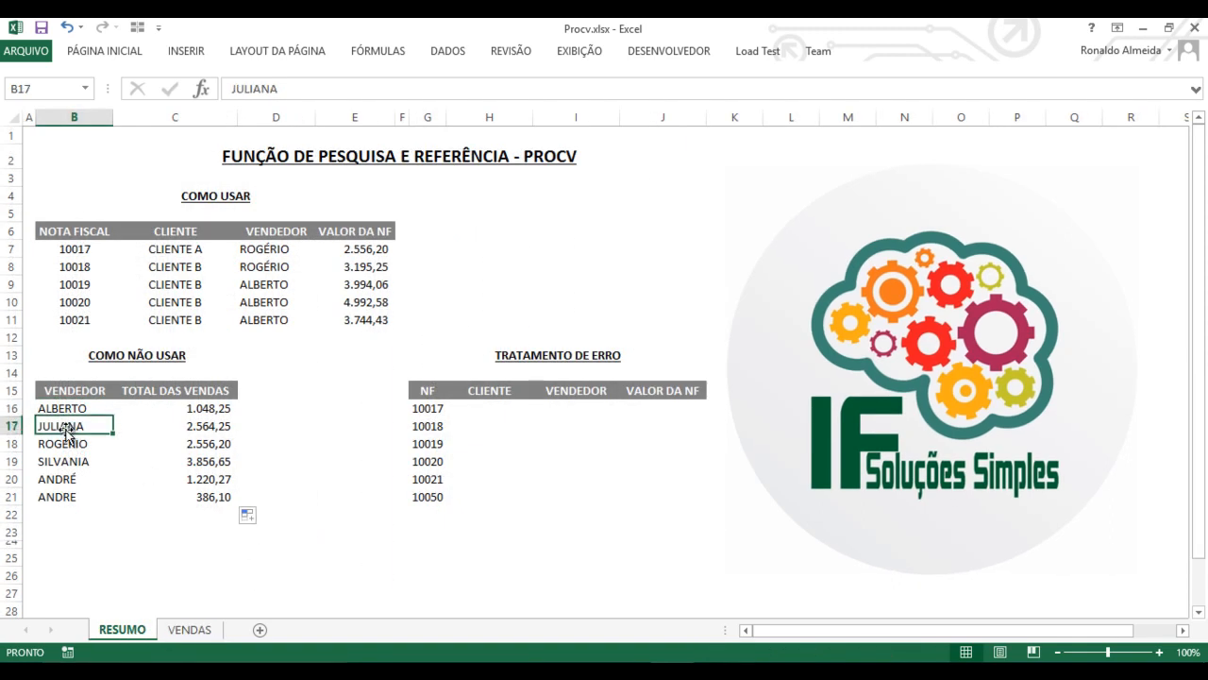
{"action": "left_click", "coordinate": [190, 630]}
{"action": "left_click", "coordinate": [441, 226]}
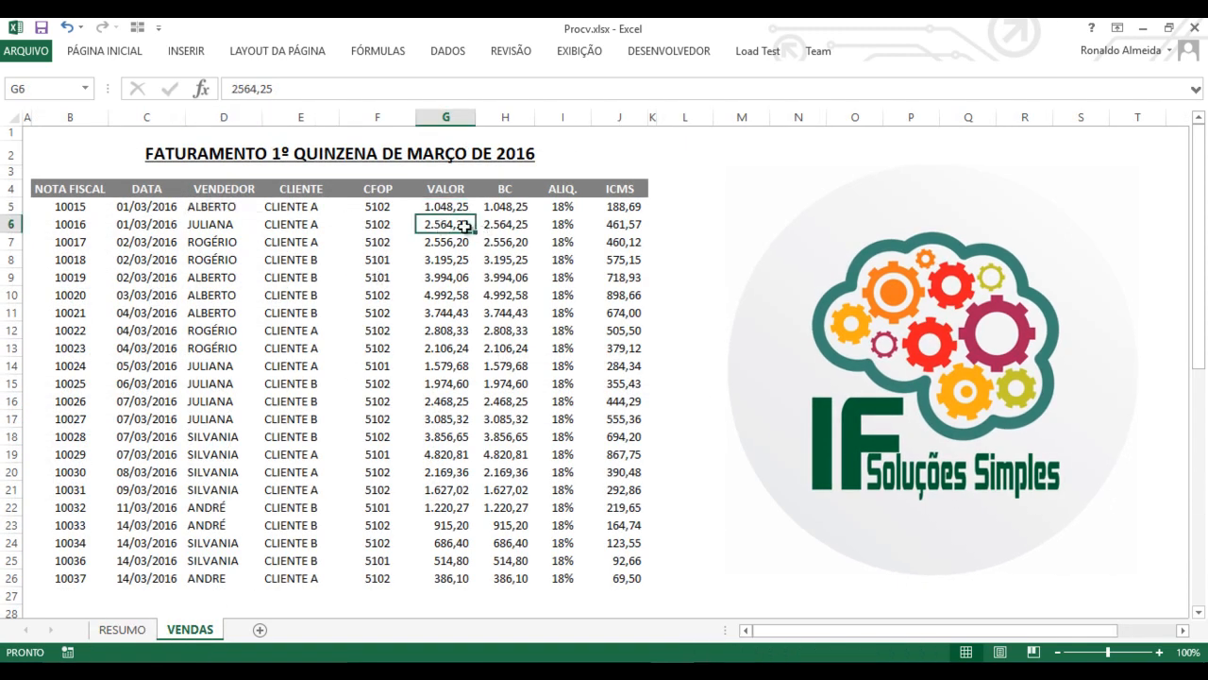
{"action": "left_click", "coordinate": [216, 226], "text": "ctrl"}
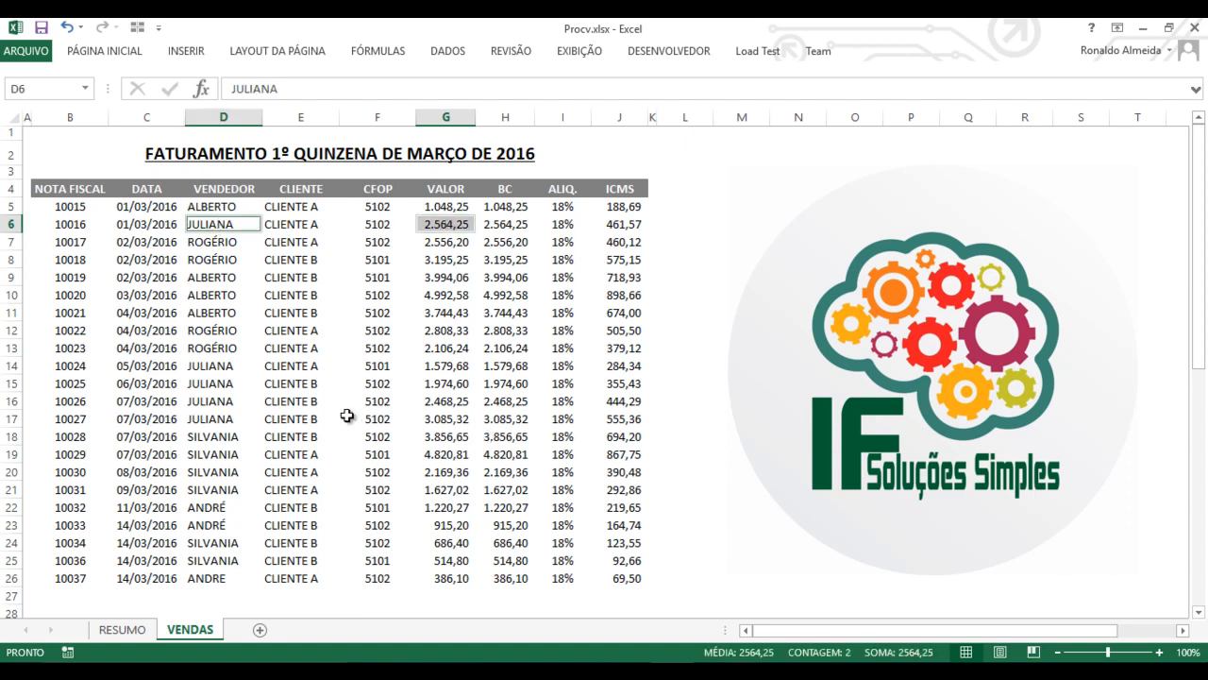
- Check the sum of all VALOR entries in VENDAS for the first seller, in G5 and G9:G11
{"action": "left_click", "coordinate": [330, 367]}
{"action": "left_click", "coordinate": [445, 207]}
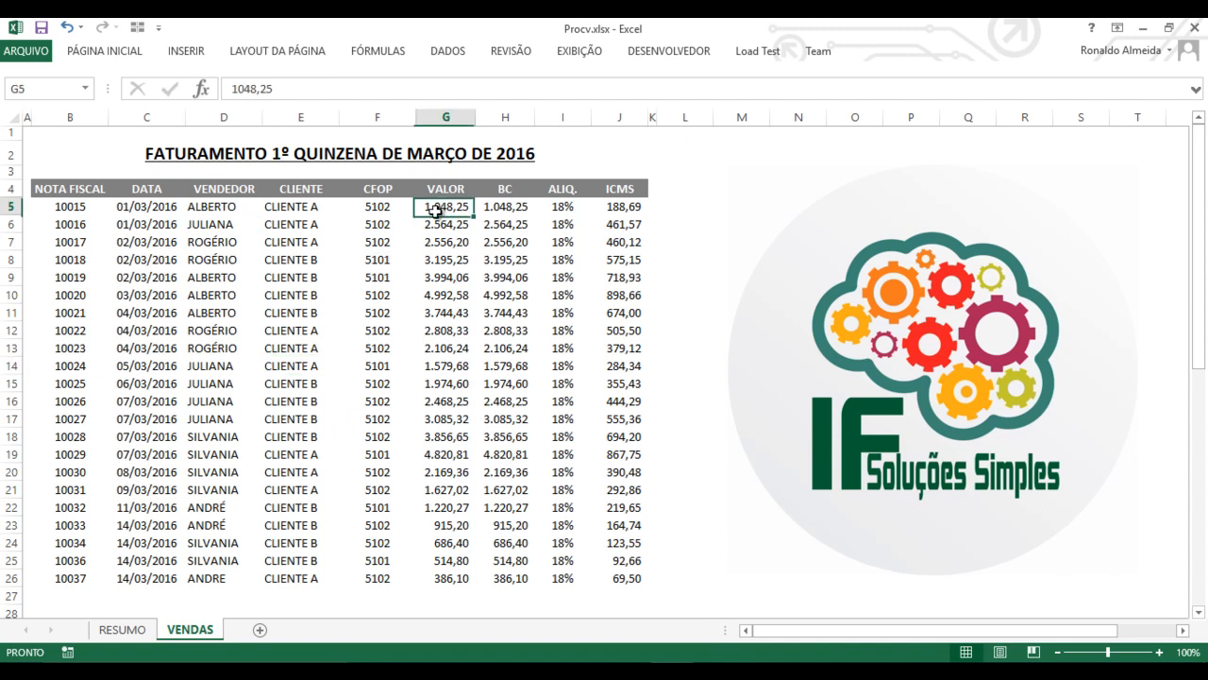
{"action": "left_click_drag", "start_coordinate": [438, 278], "coordinate": [441, 321]}
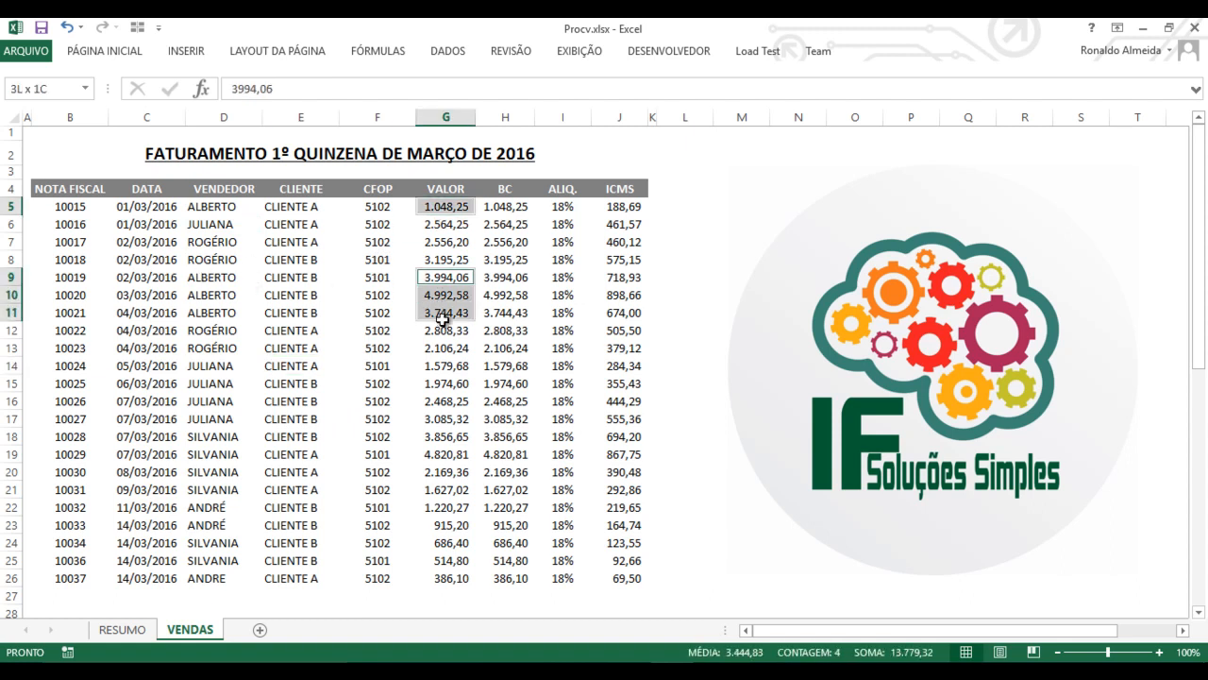
{"action": "left_click", "coordinate": [444, 312]}
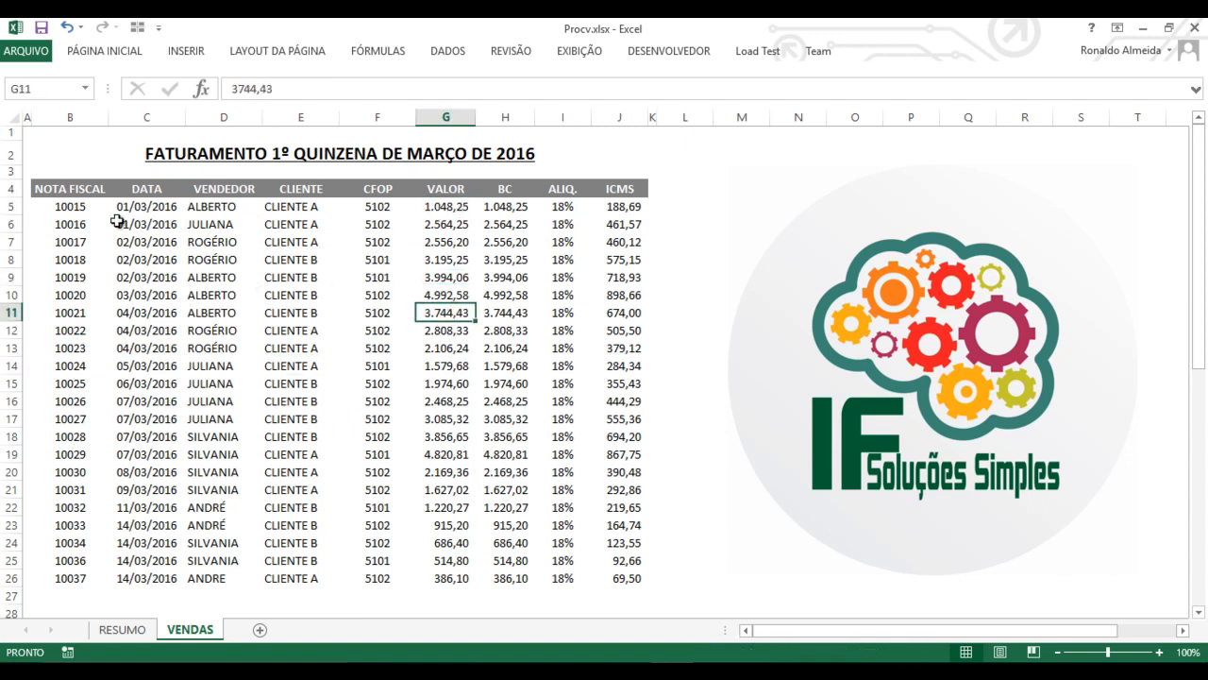
- Contrast the NOTA FISCAL column with the VENDEDOR column in VENDAS as possible lookup keys
{"action": "left_click", "coordinate": [73, 201]}
{"action": "left_click", "coordinate": [75, 192]}
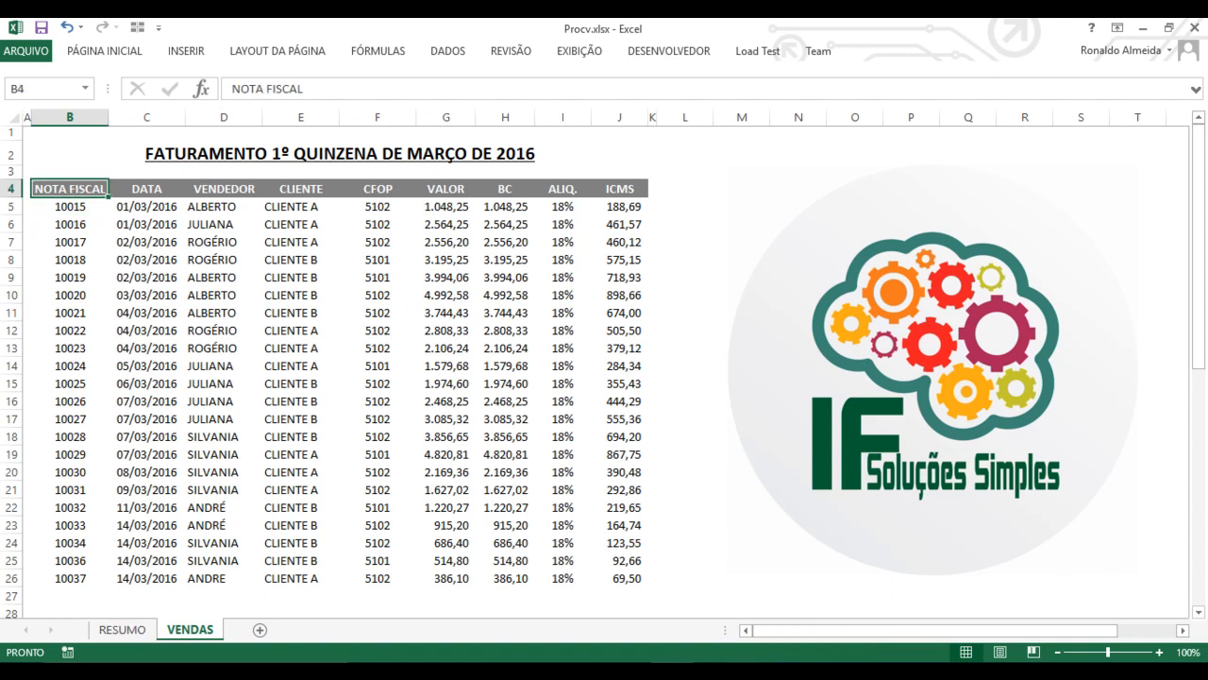
{"action": "left_click", "coordinate": [227, 226]}
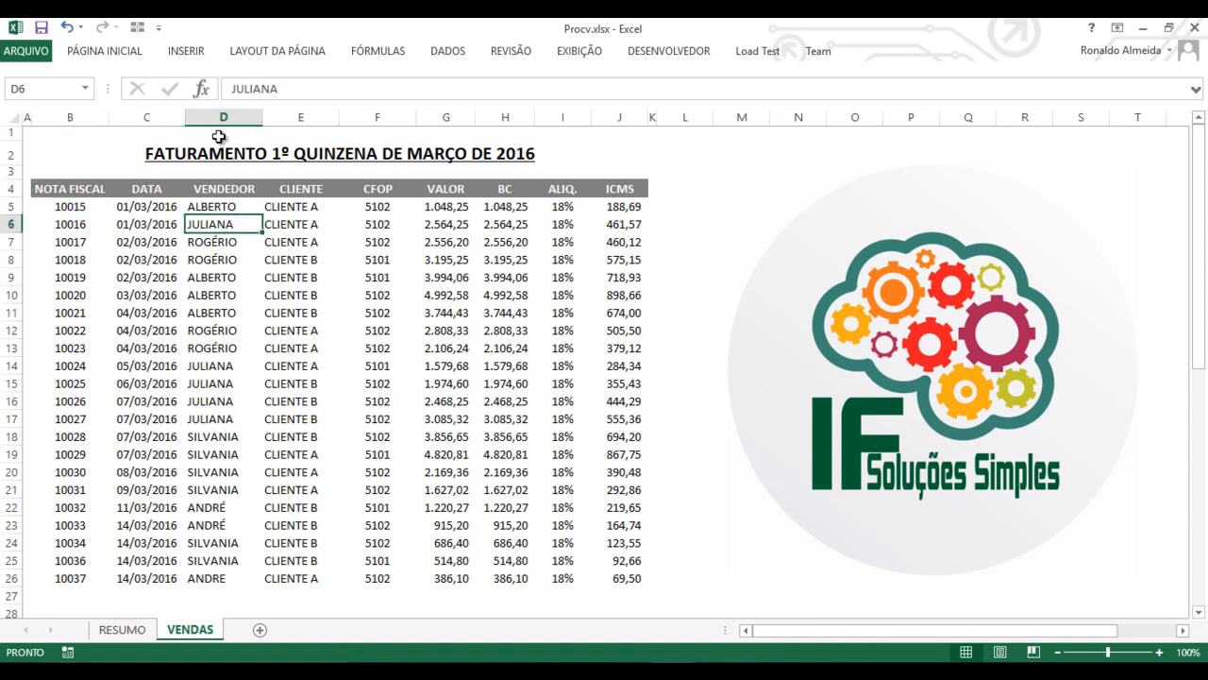
{"action": "left_click", "coordinate": [223, 117]}
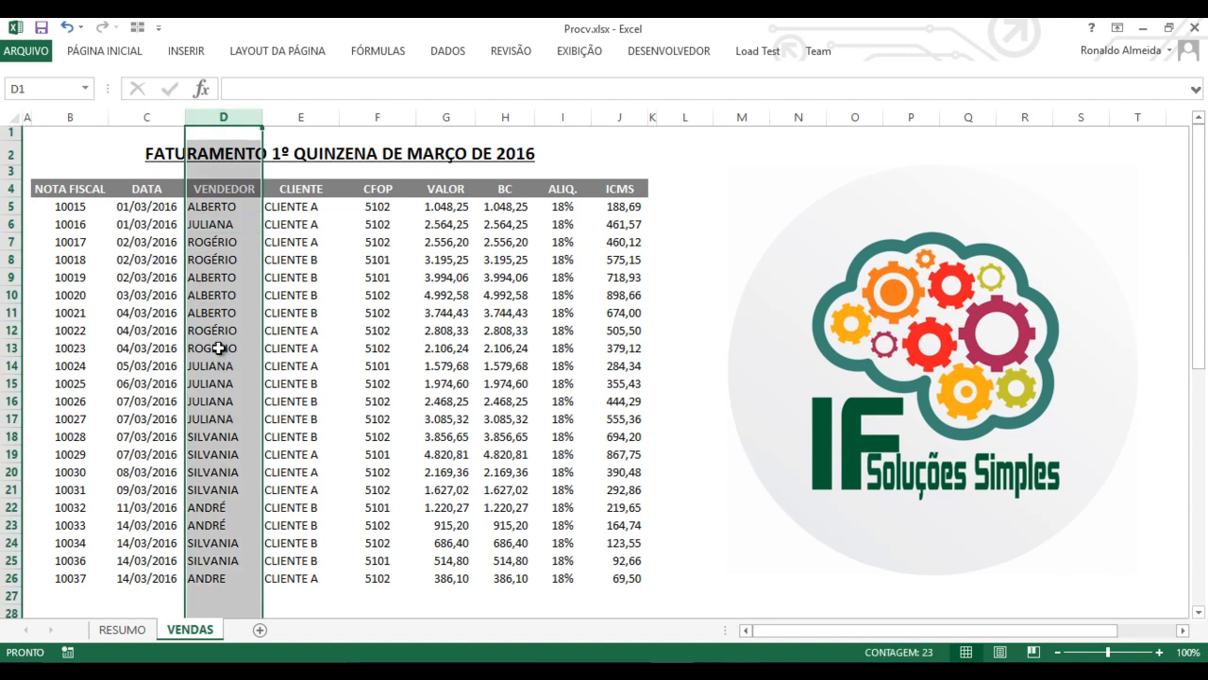
- Examine the repeated entries of the first seller in the VENDEDOR column of VENDAS, in D5 and D9:D11
{"action": "left_click", "coordinate": [221, 294]}
{"action": "left_click", "coordinate": [223, 200]}
{"action": "left_click", "coordinate": [230, 315]}
{"action": "left_click", "coordinate": [219, 209]}
{"action": "left_click", "coordinate": [229, 294]}
{"action": "left_click", "coordinate": [229, 278]}
{"action": "left_click", "coordinate": [224, 312]}
{"action": "left_click", "coordinate": [222, 294]}
{"action": "left_click", "coordinate": [220, 282]}
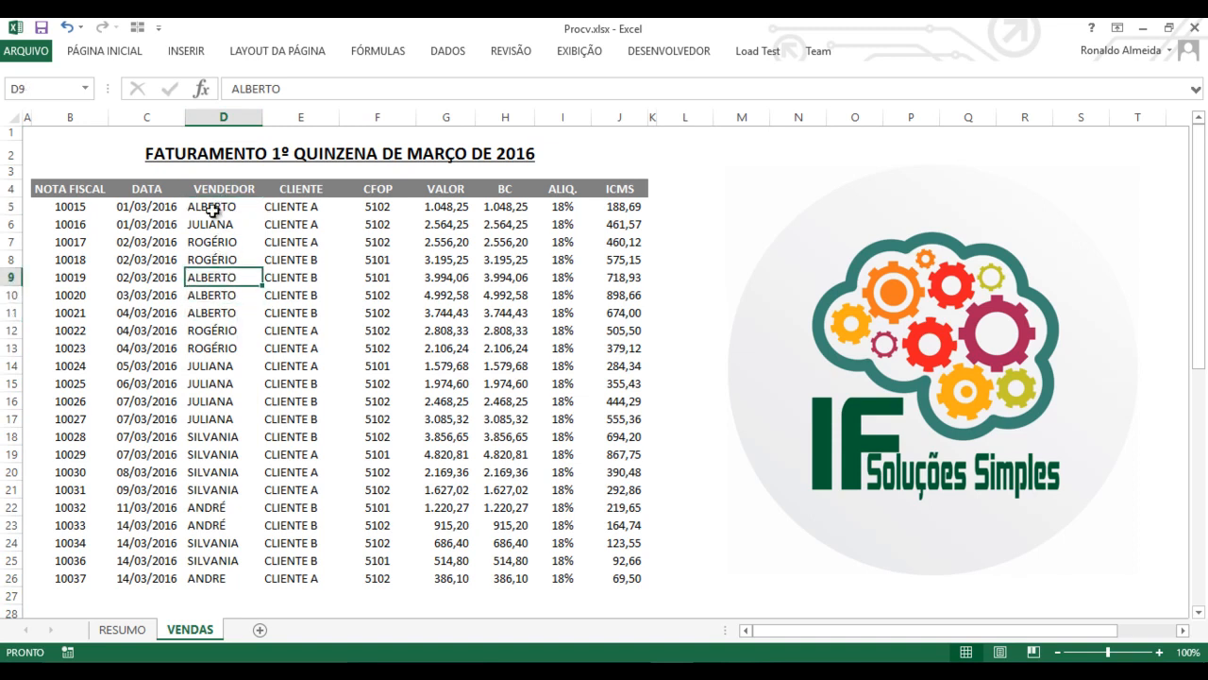
{"action": "left_click", "coordinate": [212, 206]}
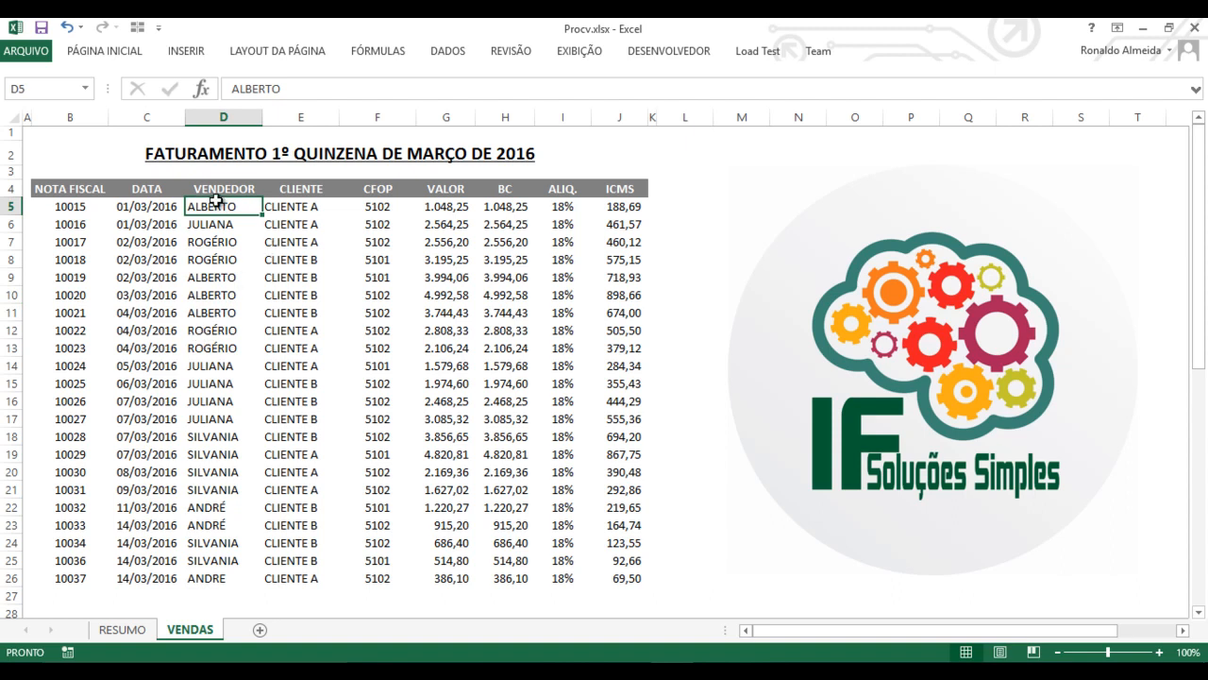
{"action": "left_click_drag", "start_coordinate": [230, 278], "coordinate": [224, 317]}
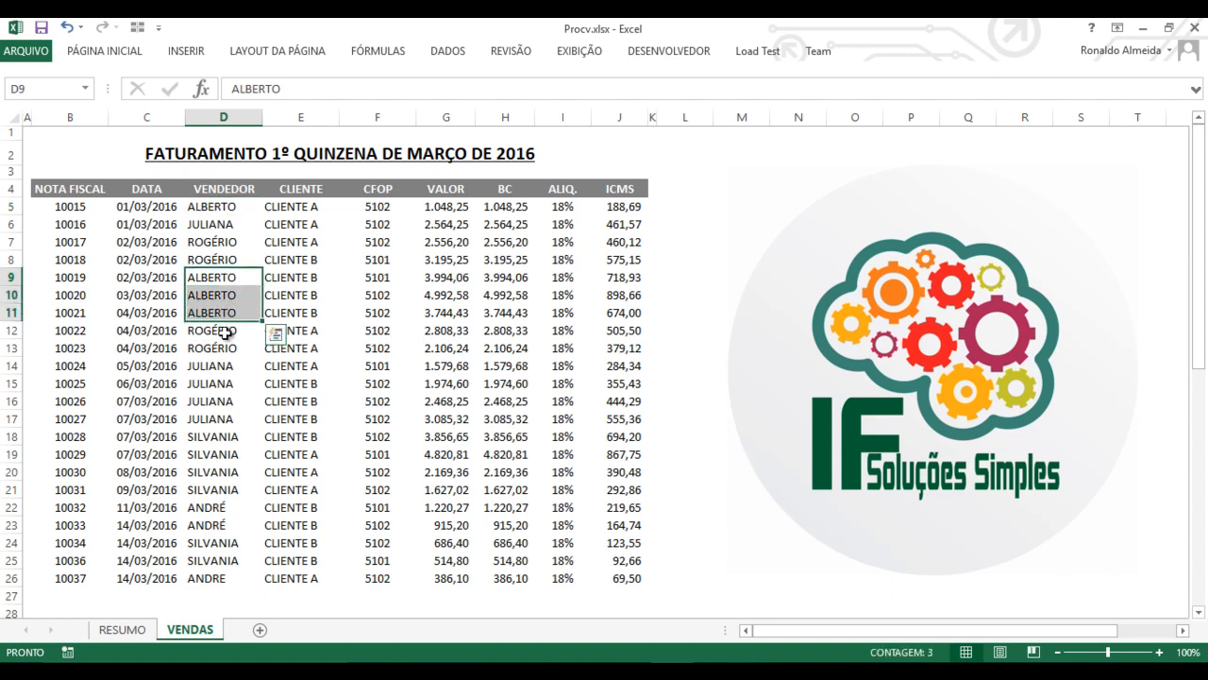
{"action": "left_click", "coordinate": [342, 316]}
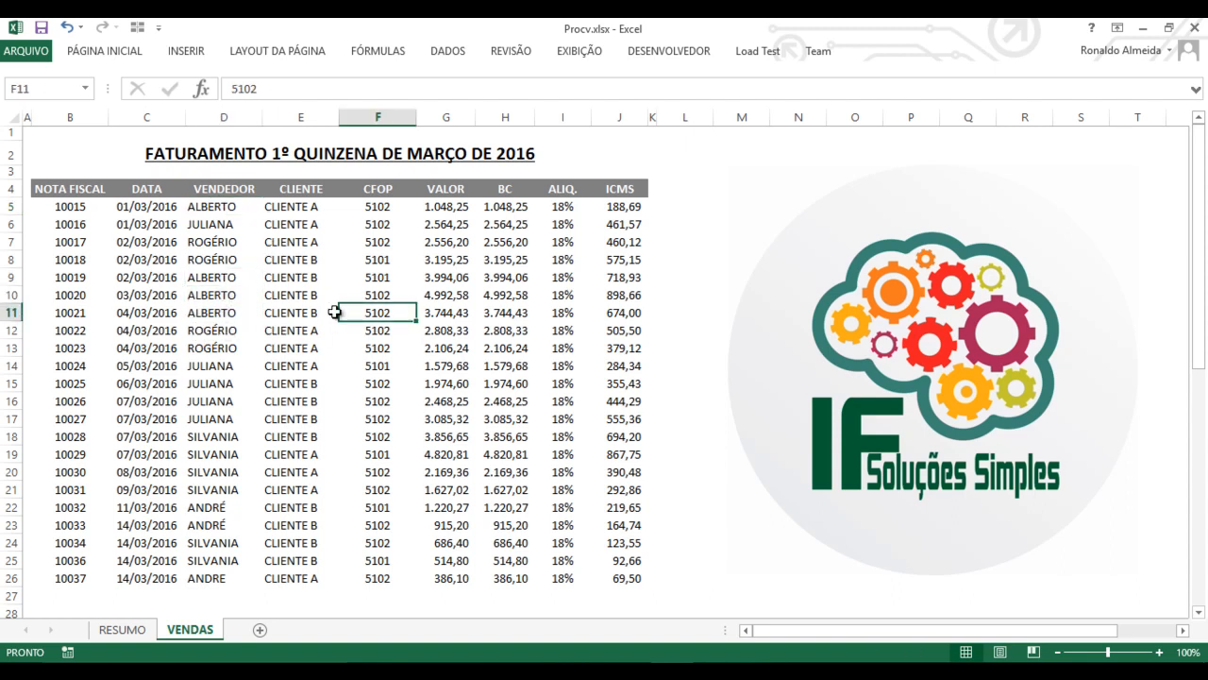
- Compare the first seller's row 5 entry in VENDAS with the PROCV result in C16 of RESUMO
{"action": "left_click", "coordinate": [232, 207]}
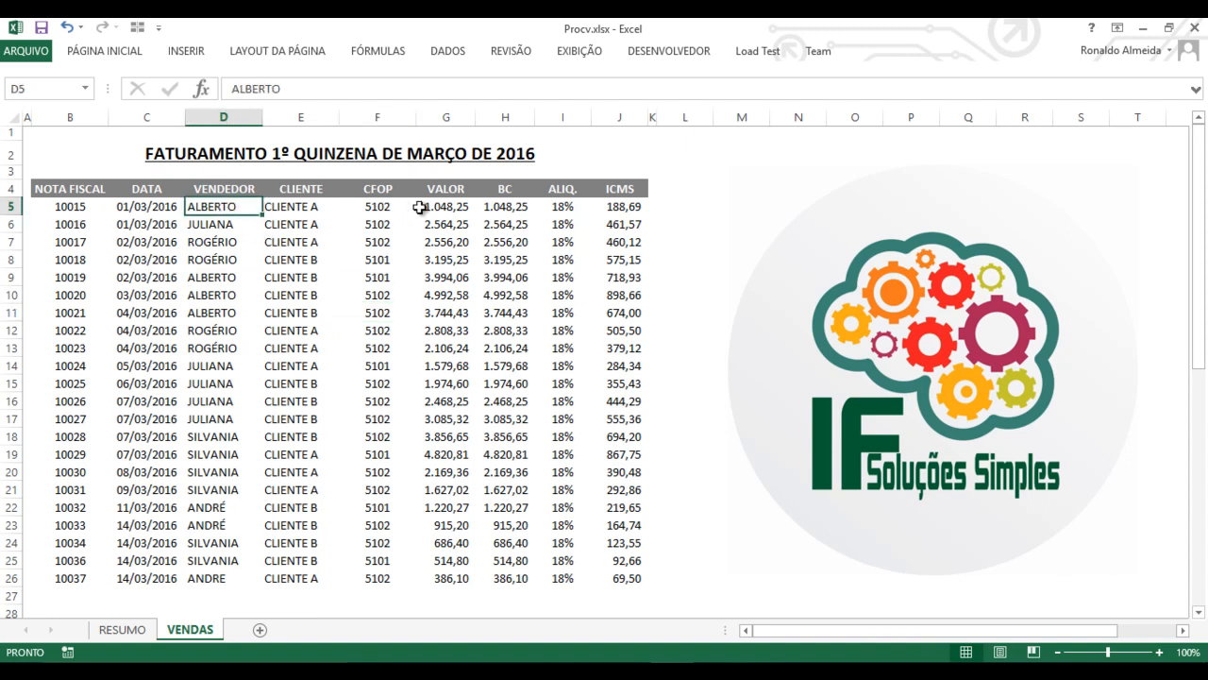
{"action": "left_click", "coordinate": [444, 207]}
{"action": "left_click", "coordinate": [505, 205]}
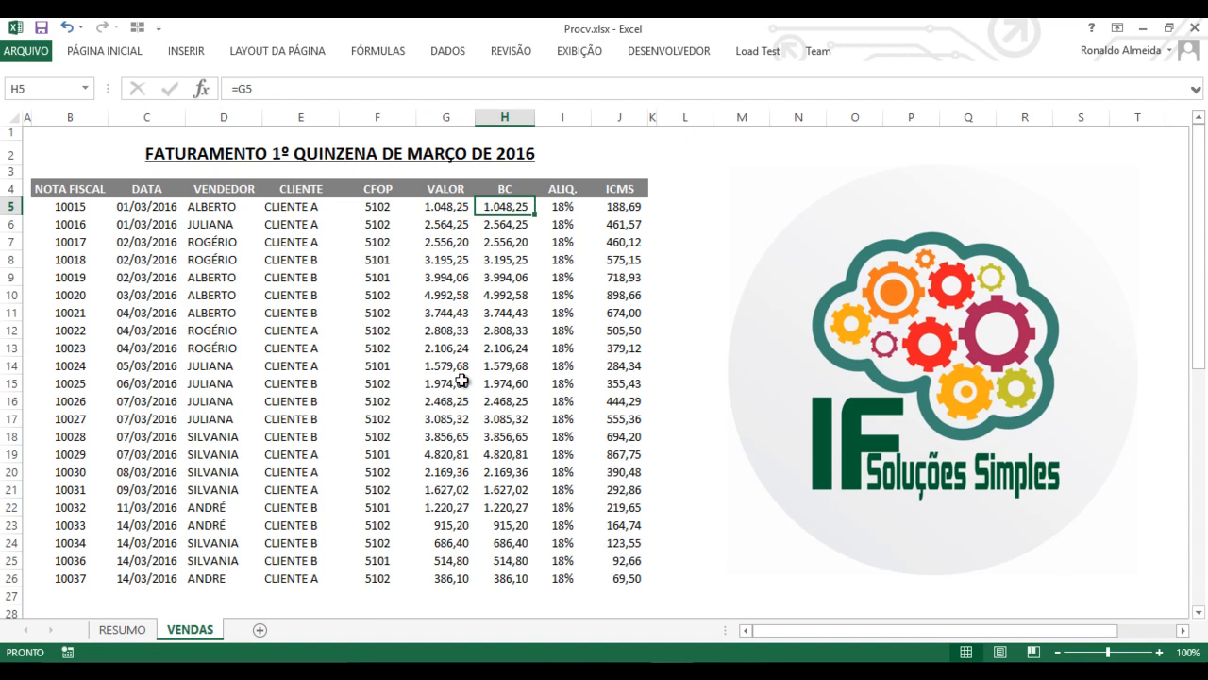
{"action": "left_click", "coordinate": [225, 207]}
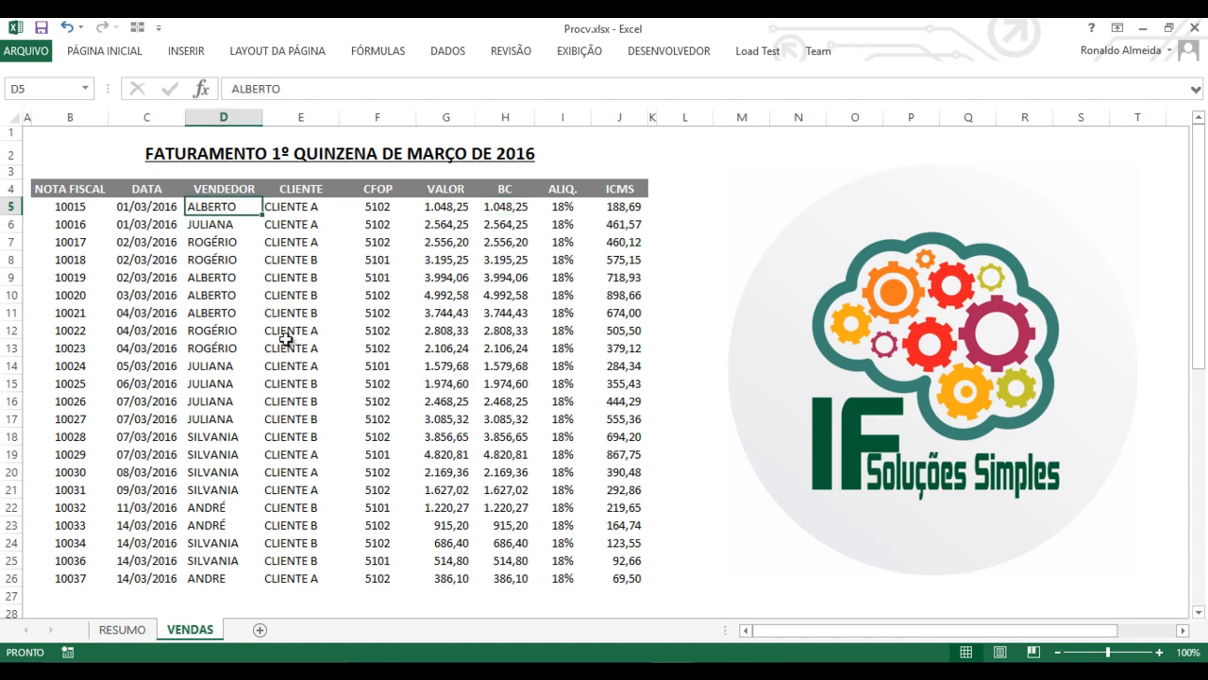
{"action": "left_click", "coordinate": [123, 628]}
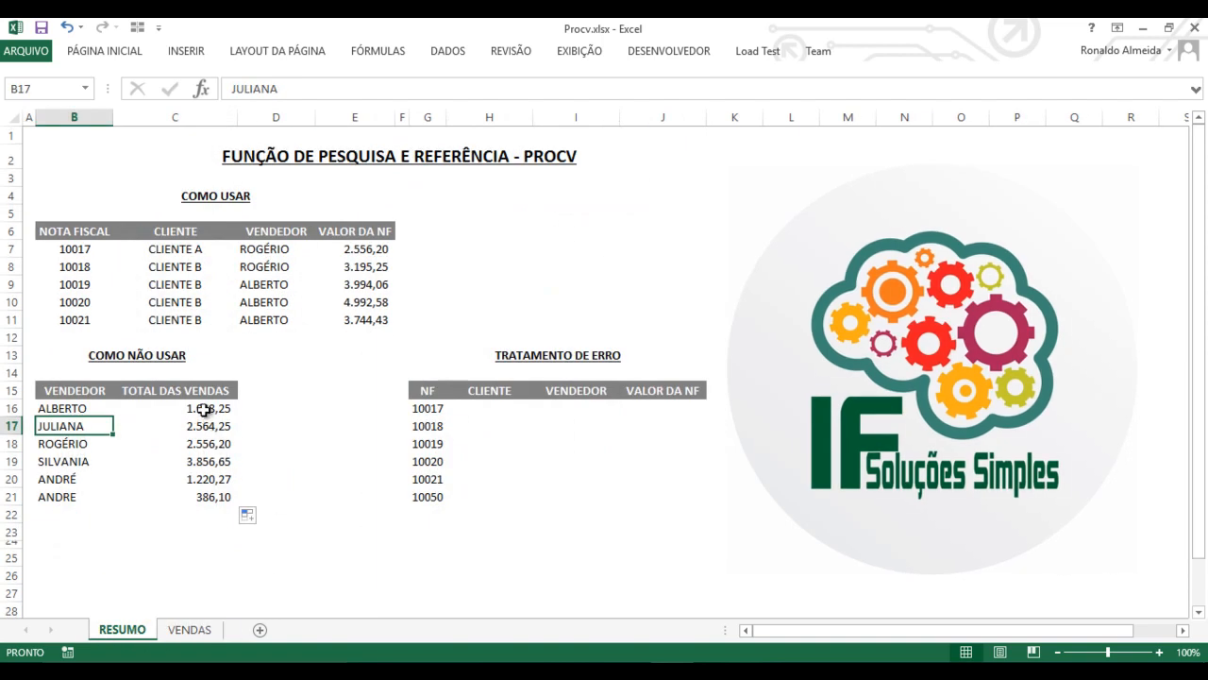
{"action": "left_click", "coordinate": [205, 410]}
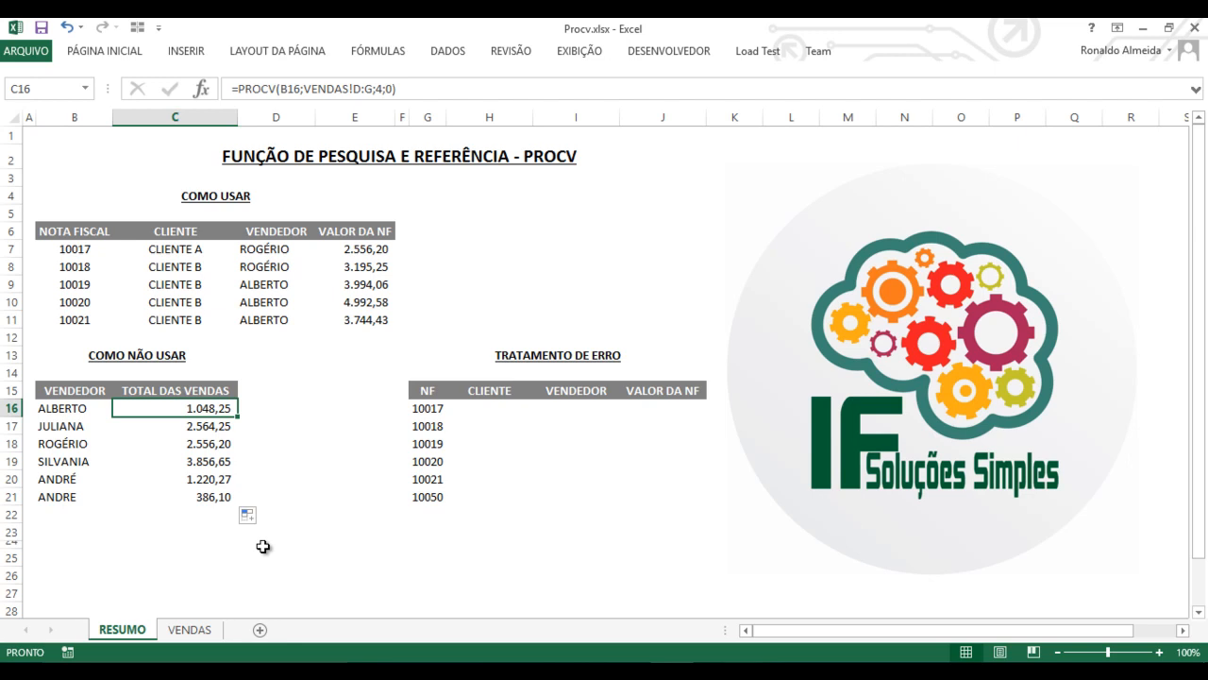
- Check the COMO USAR invoice numbers against the NOTA FISCAL entries in B5:B26 of VENDAS for uniqueness
{"action": "left_click", "coordinate": [190, 630]}
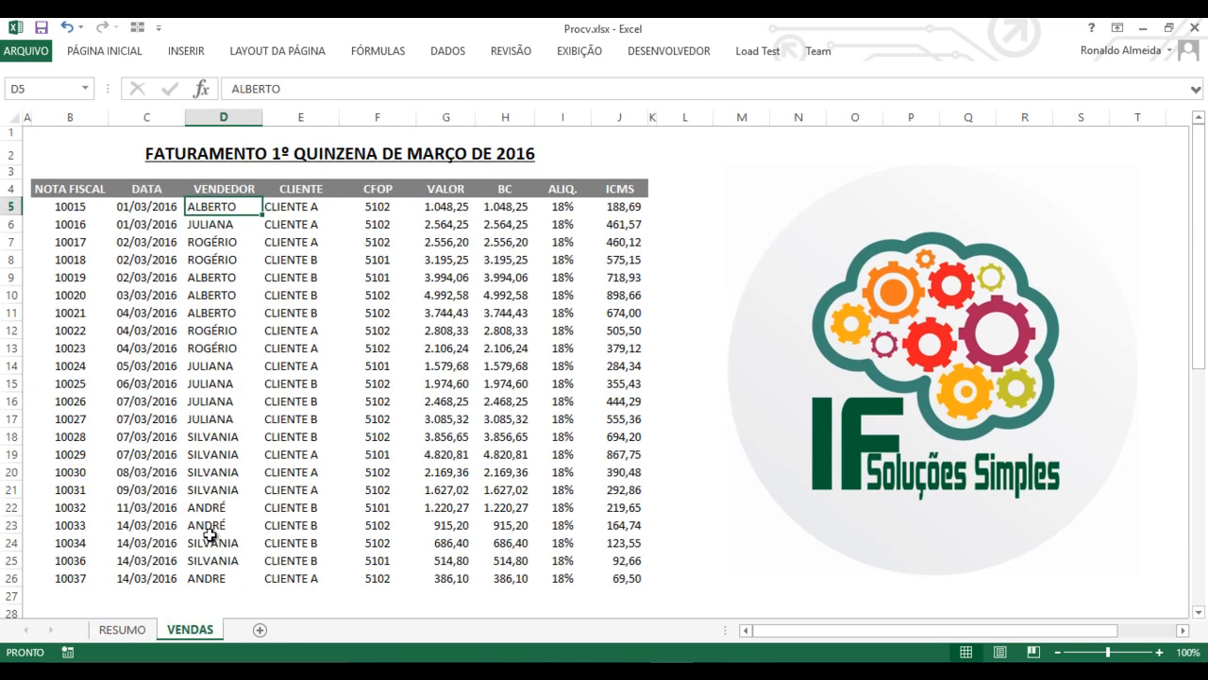
{"action": "left_click", "coordinate": [130, 631]}
{"action": "left_click", "coordinate": [95, 258]}
{"action": "left_click", "coordinate": [89, 269]}
{"action": "left_click", "coordinate": [185, 630]}
{"action": "left_click_drag", "start_coordinate": [79, 207], "coordinate": [75, 578]}
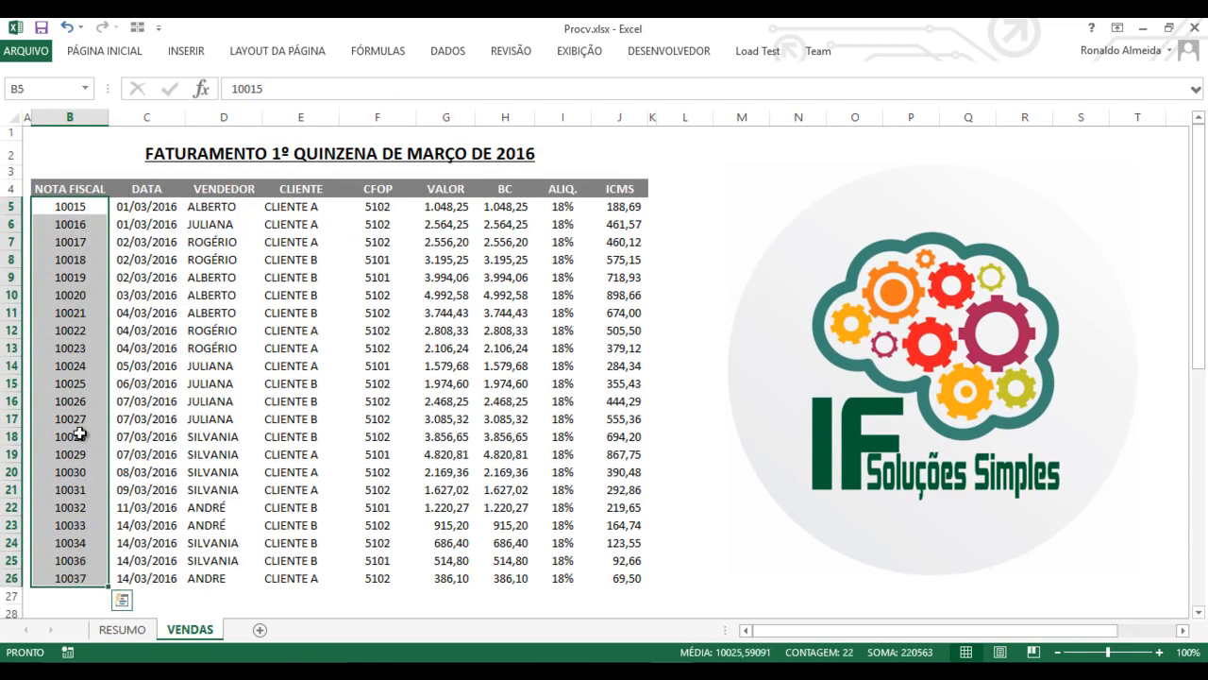
{"action": "left_click", "coordinate": [74, 207]}
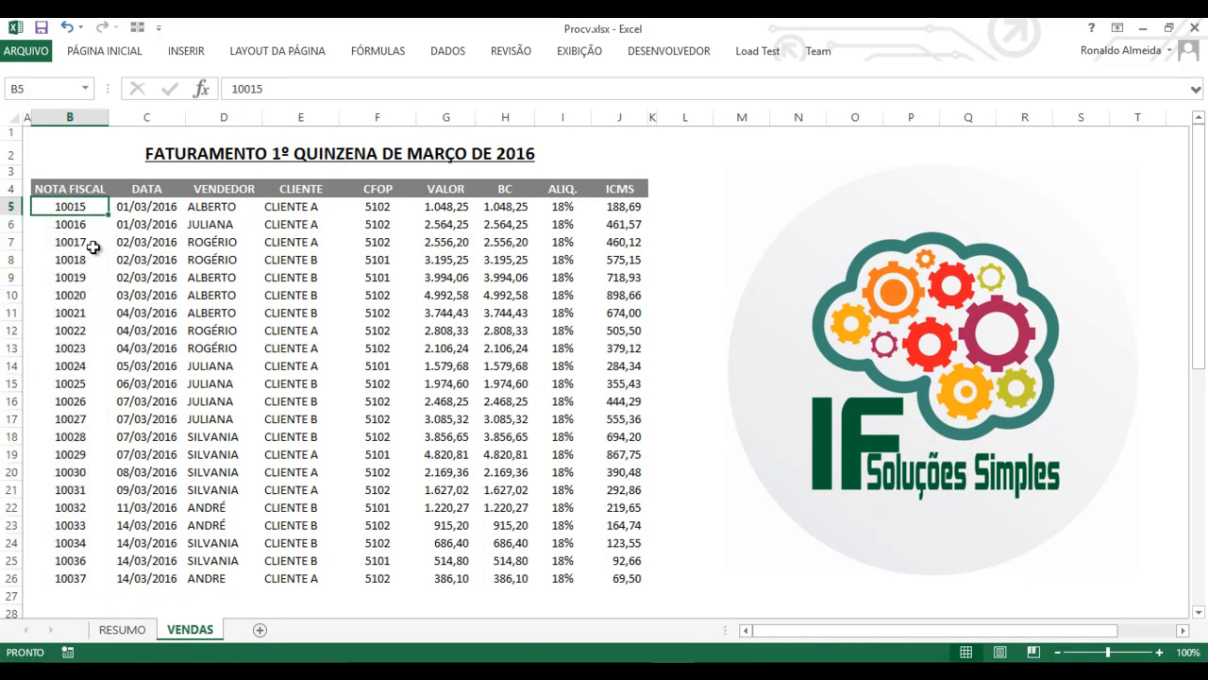
{"action": "left_click", "coordinate": [95, 189]}
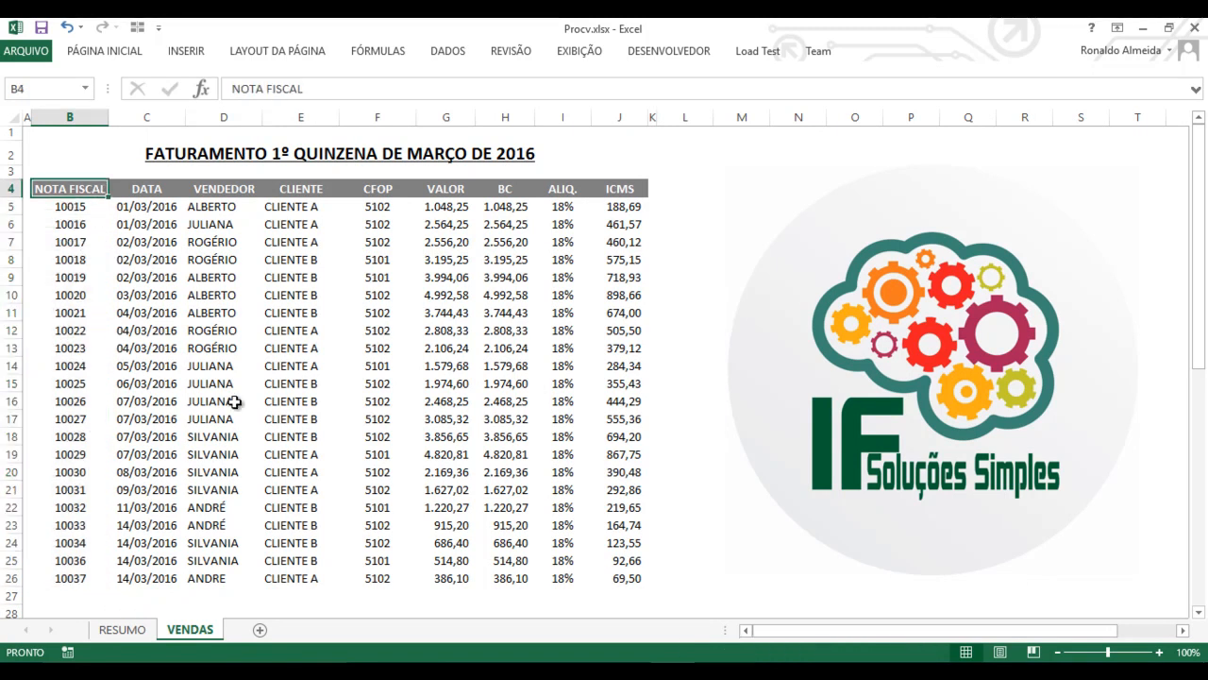
- Review the invoice keys of COMO USAR against the seller keys and totals of COMO NÃO USAR in RESUMO
{"action": "left_click", "coordinate": [137, 631]}
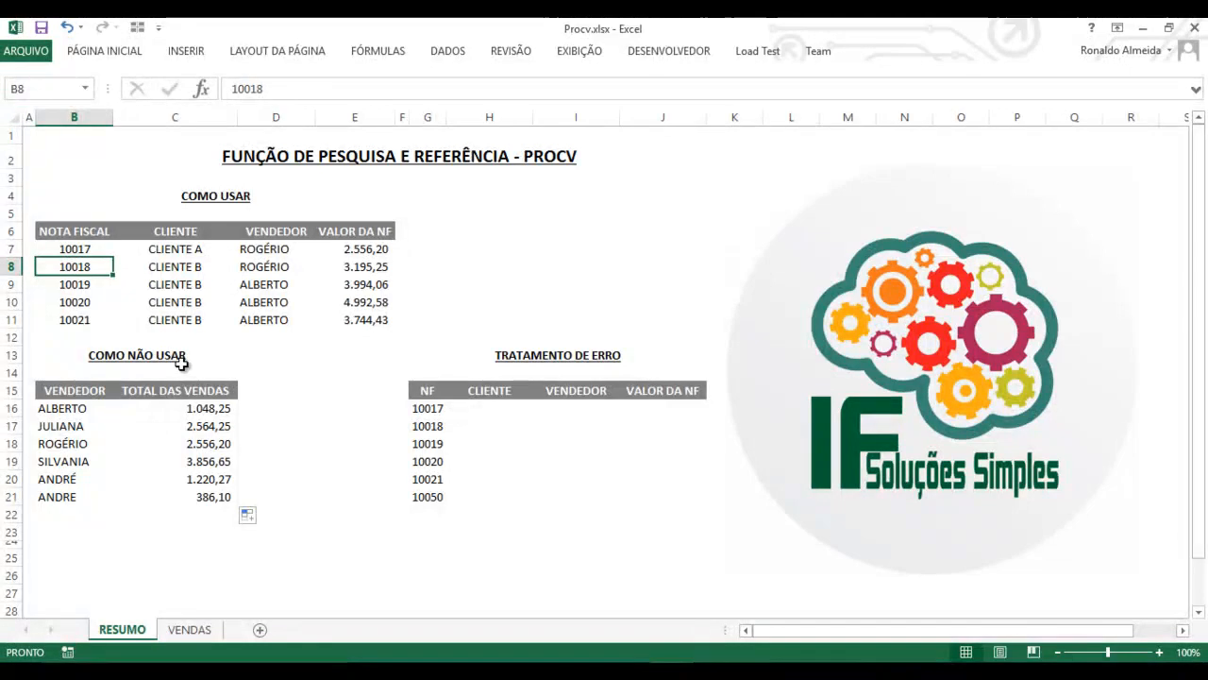
{"action": "left_click", "coordinate": [72, 236]}
{"action": "left_click_drag", "start_coordinate": [83, 249], "coordinate": [82, 318]}
{"action": "left_click", "coordinate": [81, 228]}
{"action": "left_click_drag", "start_coordinate": [199, 403], "coordinate": [213, 496]}
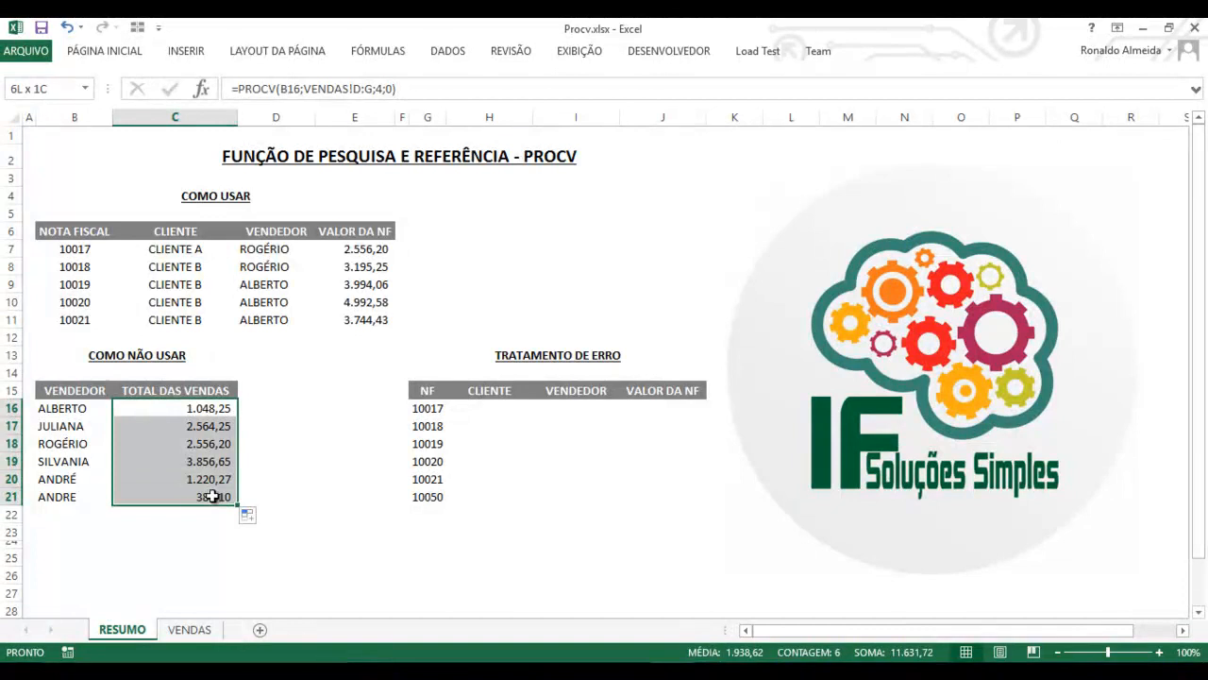
{"action": "left_click", "coordinate": [206, 419]}
{"action": "left_click_drag", "start_coordinate": [59, 418], "coordinate": [68, 483]}
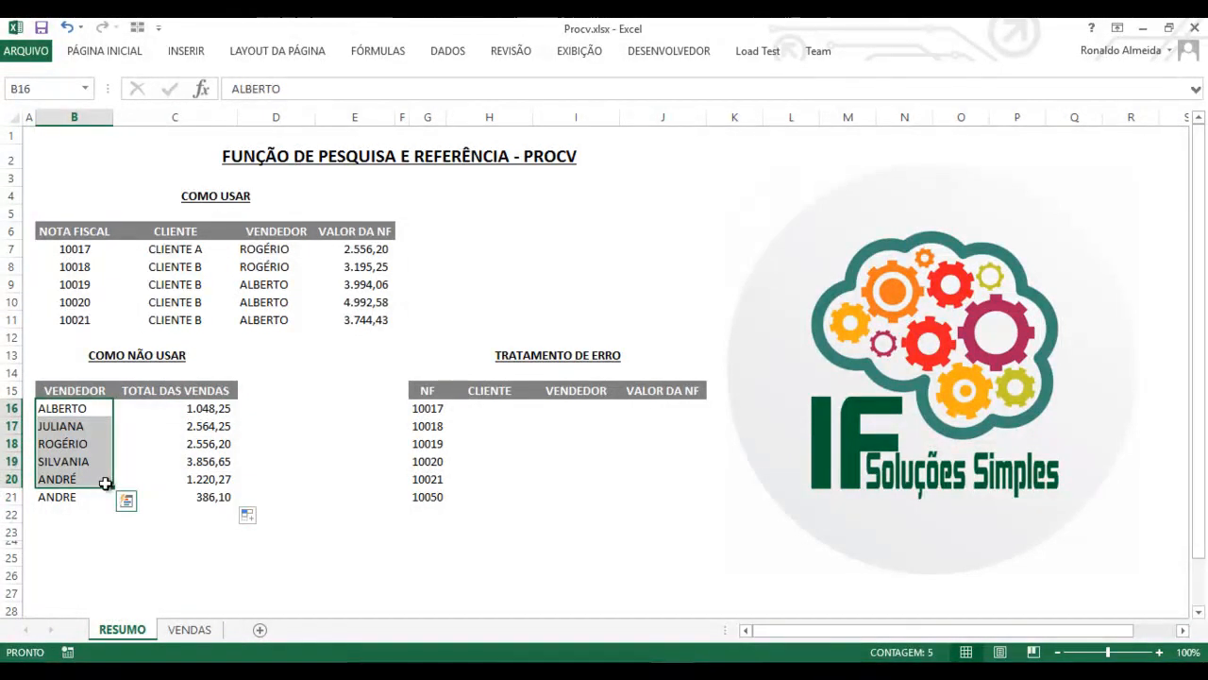
{"action": "left_click", "coordinate": [150, 357]}
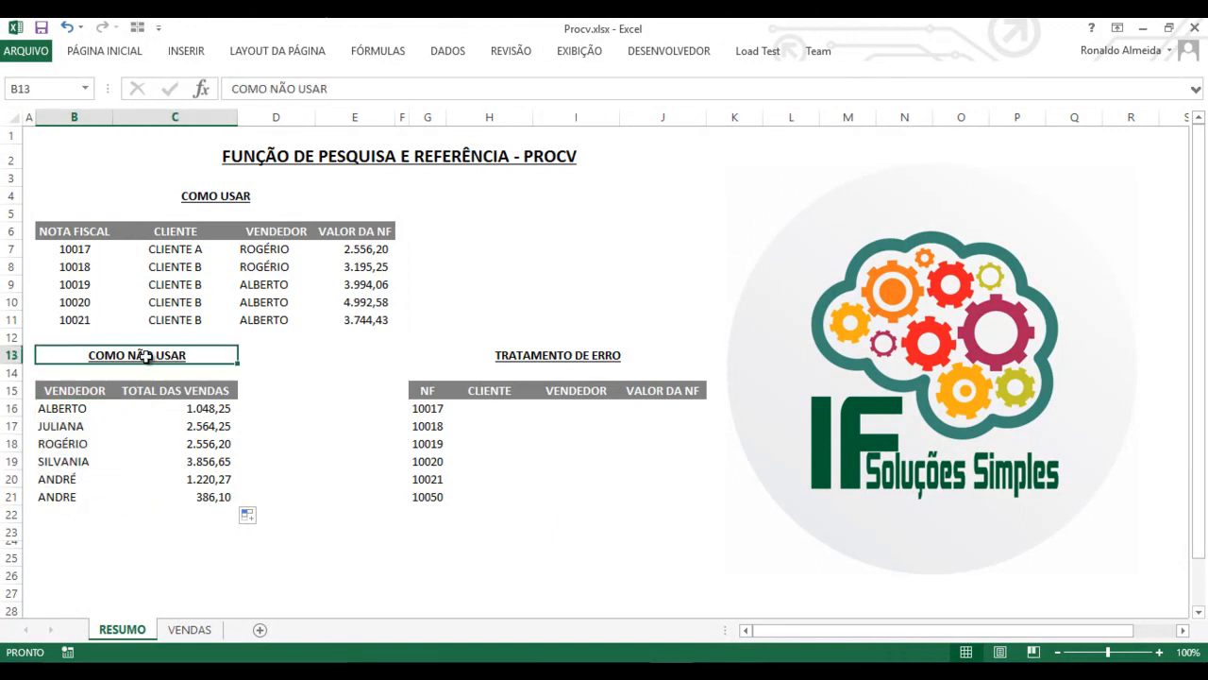
{"action": "left_click", "coordinate": [237, 180]}
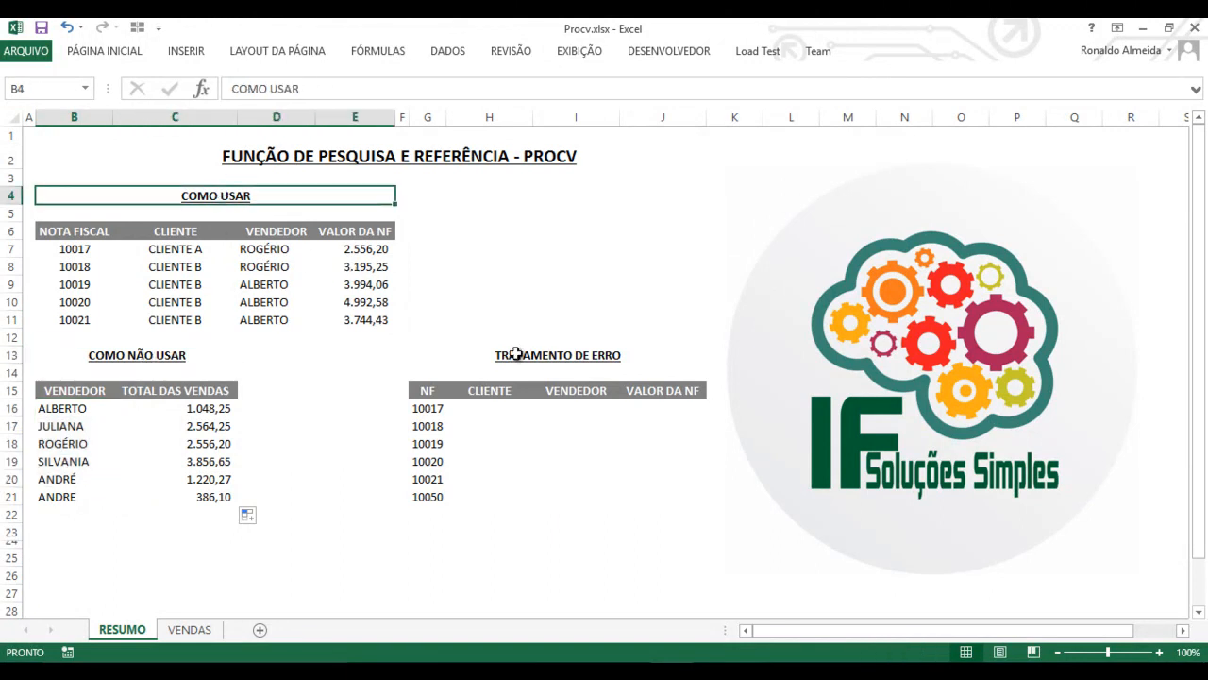
- Fill the PROCV lookups for CLIENTE, VENDEDOR and VALOR DA NF from H16:J16 down to row 21 under TRATAMENTO DE ERRO
{"action": "left_click", "coordinate": [548, 356]}
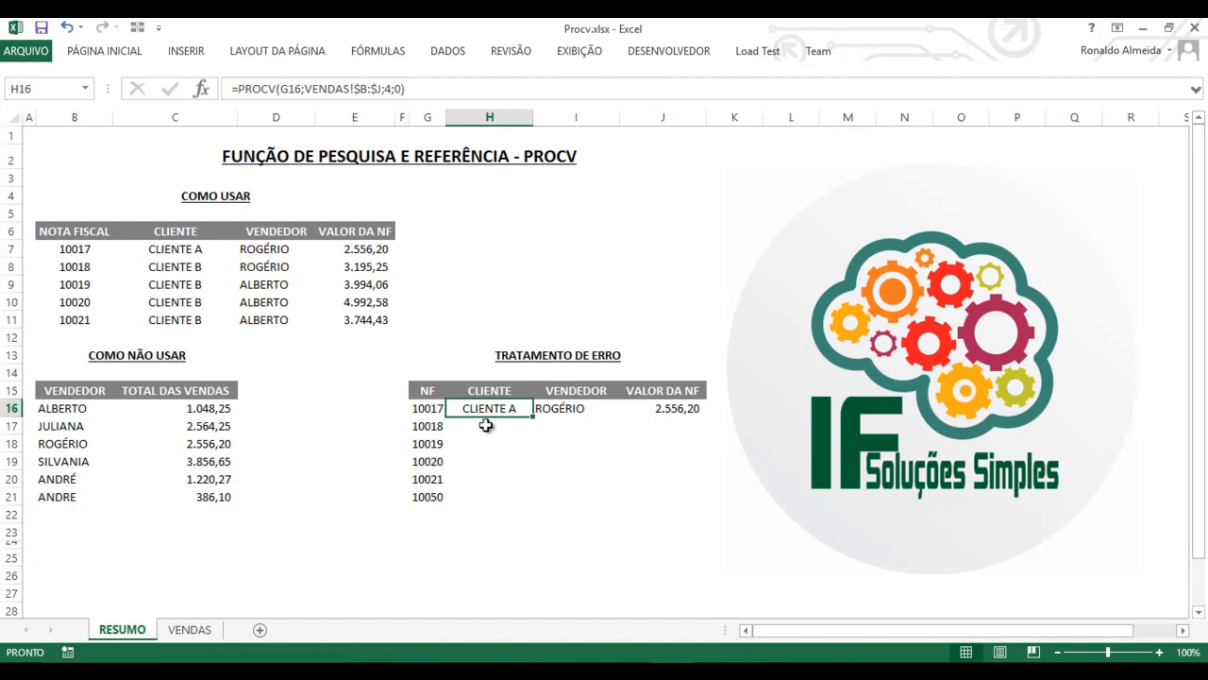
{"action": "left_click_drag", "start_coordinate": [485, 408], "coordinate": [721, 502]}
{"action": "left_click", "coordinate": [488, 529]}
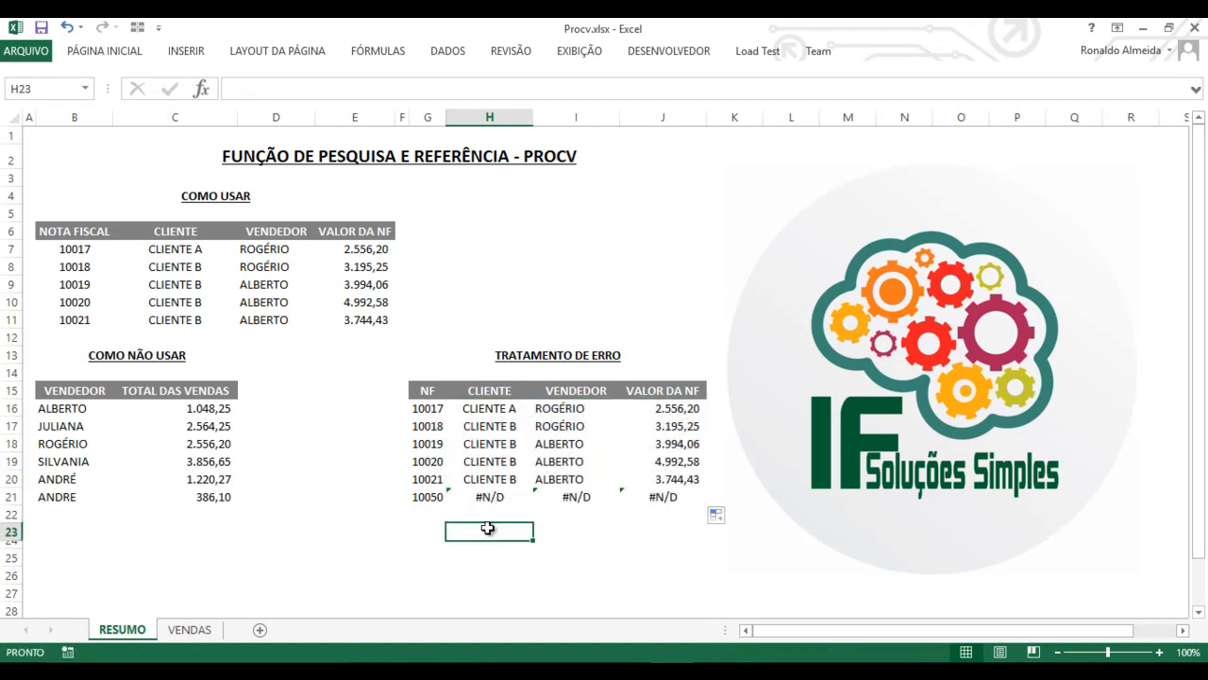
- Compare the invoice and value in row 20 of TRATAMENTO DE ERRO with row 11 of COMO USAR
{"action": "left_click", "coordinate": [433, 482]}
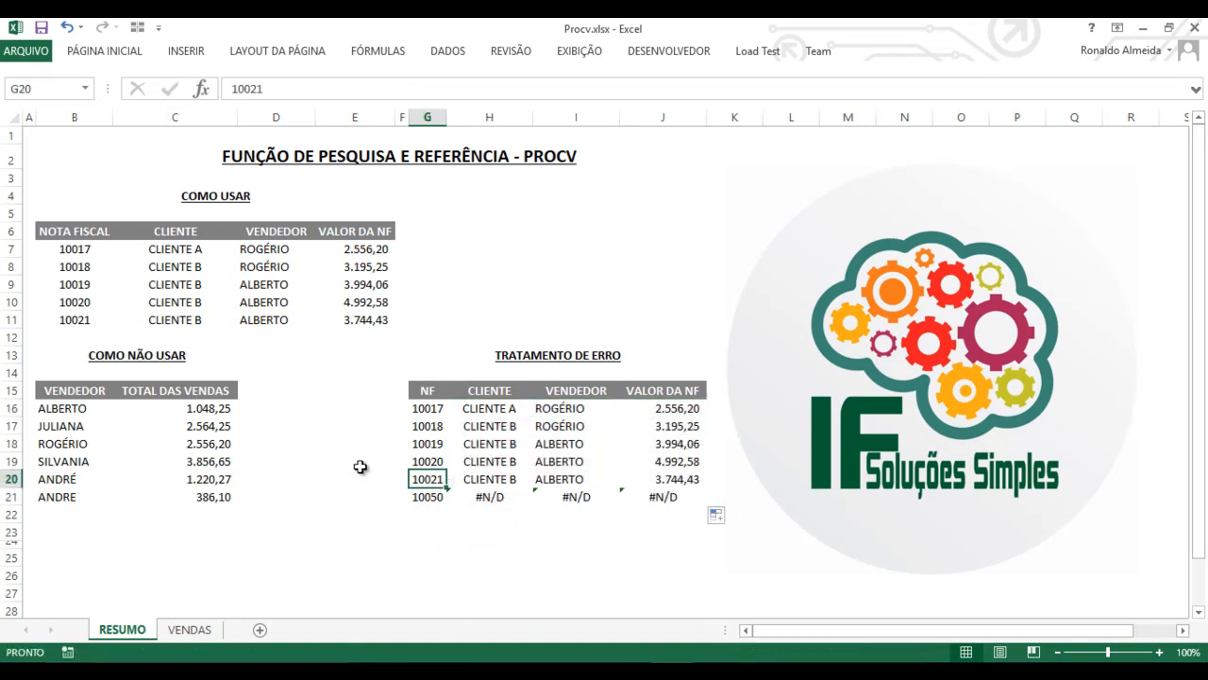
{"action": "left_click", "coordinate": [47, 318]}
{"action": "left_click", "coordinate": [422, 480]}
{"action": "left_click", "coordinate": [364, 325]}
{"action": "left_click", "coordinate": [692, 481]}
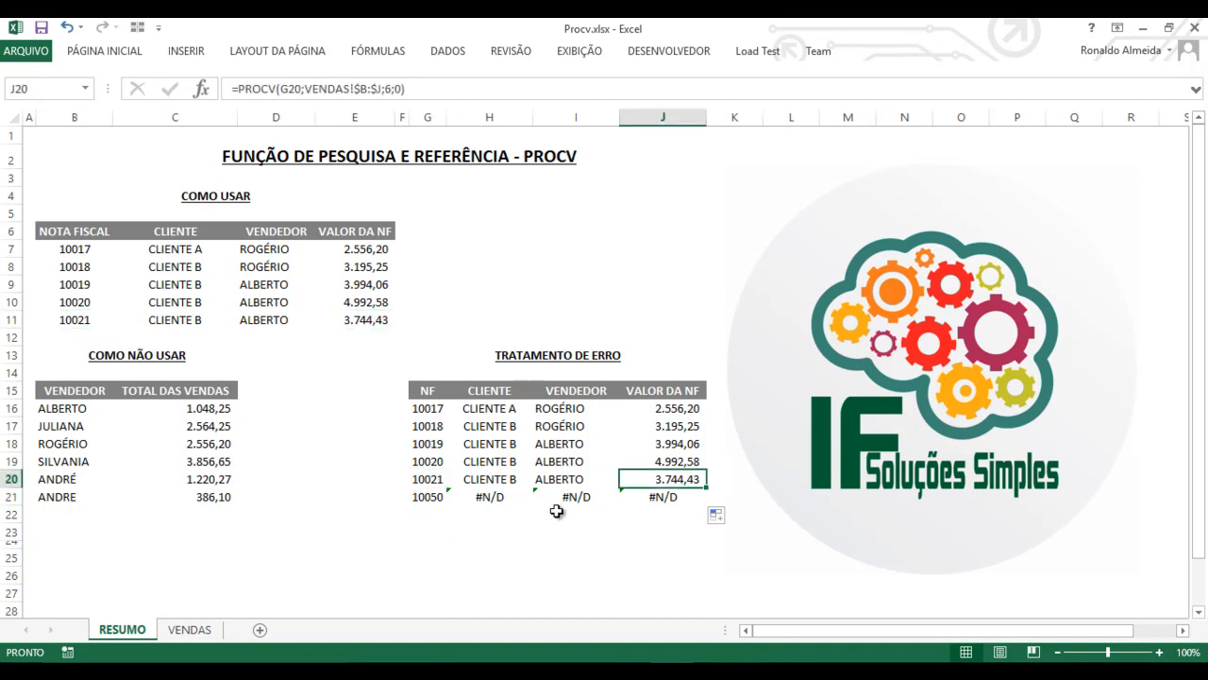
{"action": "left_click", "coordinate": [364, 321]}
{"action": "left_click", "coordinate": [98, 317]}
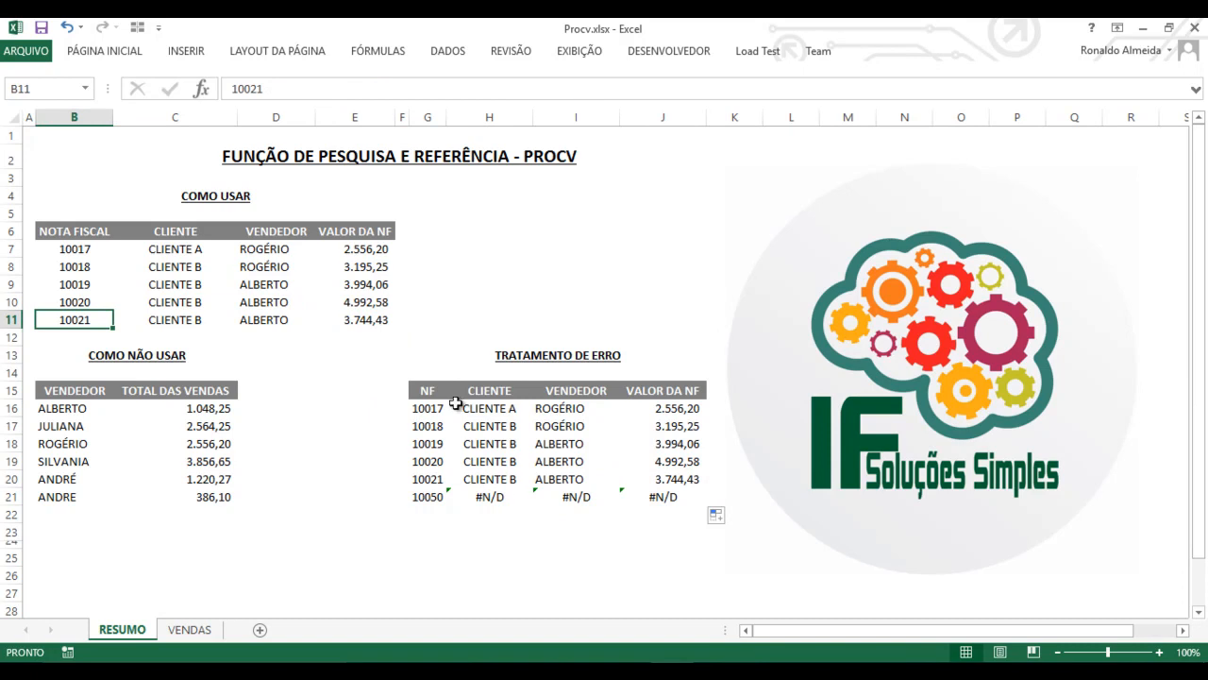
- Examine the invoice number in G21 and its PROCV results in H21:J21
{"action": "left_click", "coordinate": [435, 498]}
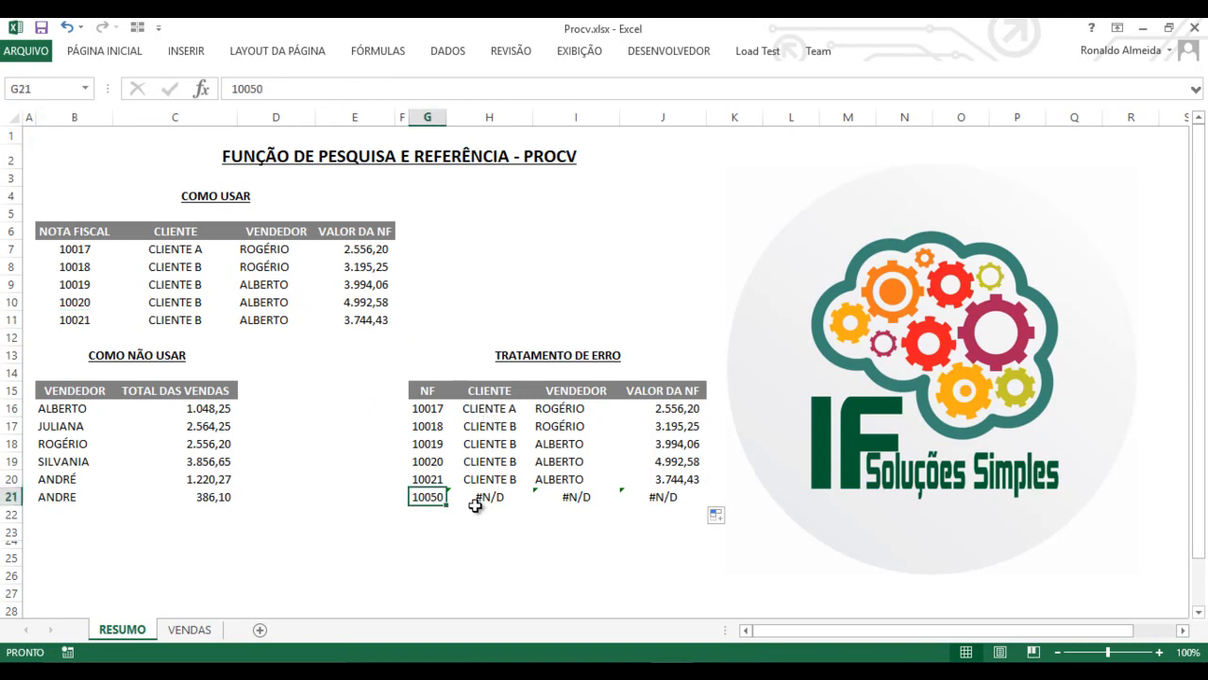
{"action": "left_click_drag", "start_coordinate": [485, 497], "coordinate": [696, 497]}
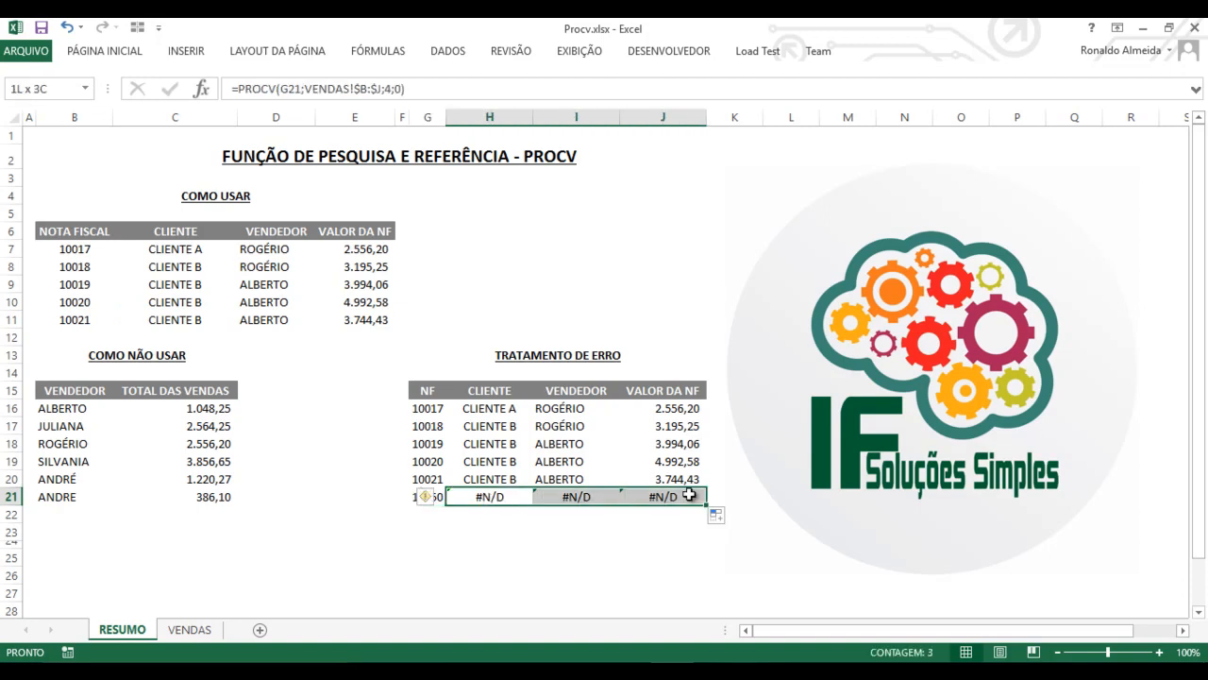
{"action": "left_click", "coordinate": [522, 501]}
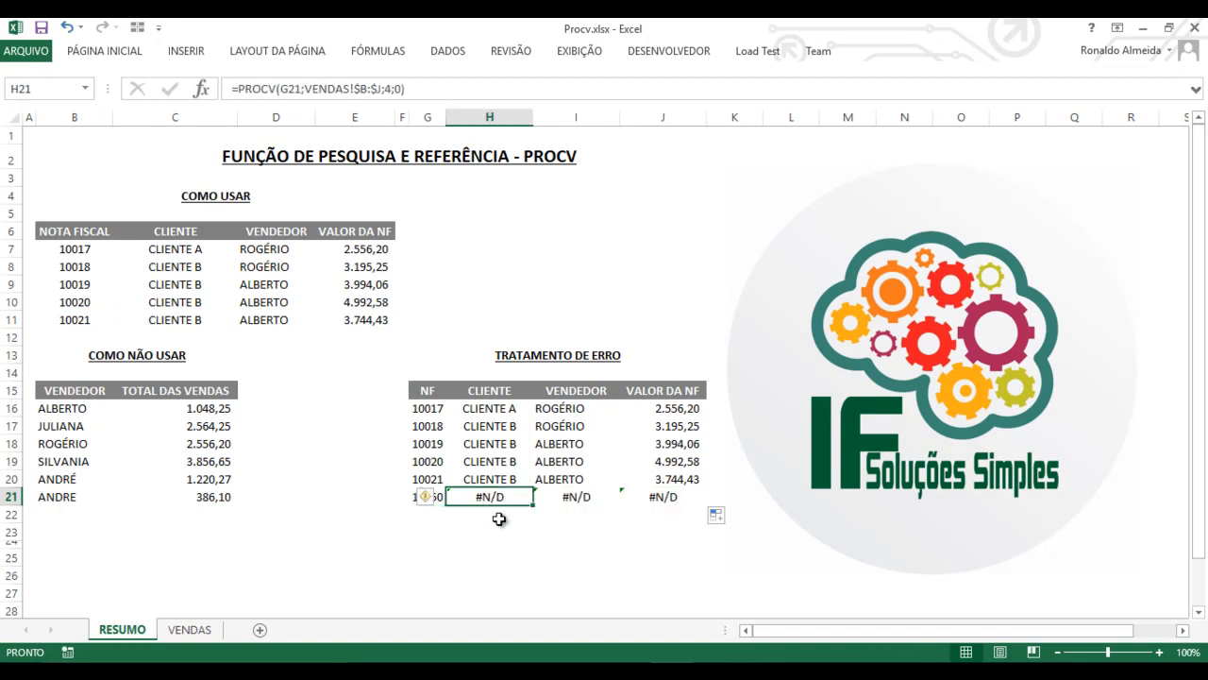
{"action": "left_click", "coordinate": [500, 525]}
{"action": "left_click", "coordinate": [430, 499]}
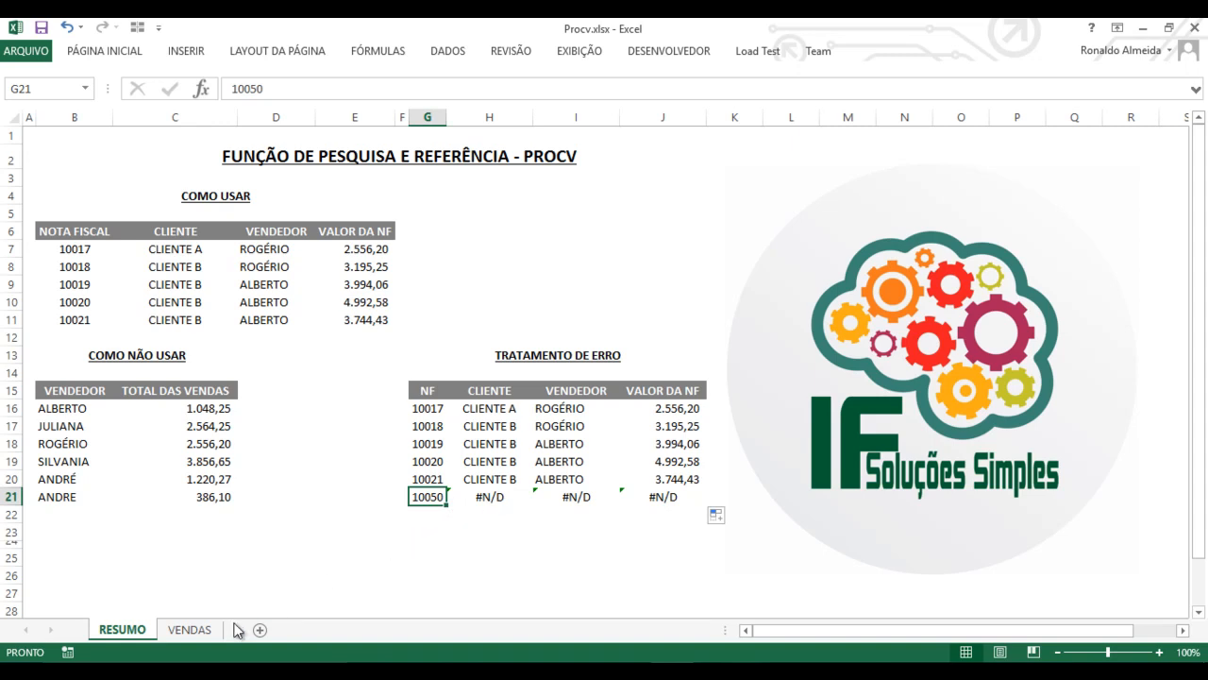
- Check the end of the NOTA FISCAL column in VENDAS for the invoice listed in G21 of RESUMO
{"action": "left_click", "coordinate": [190, 628]}
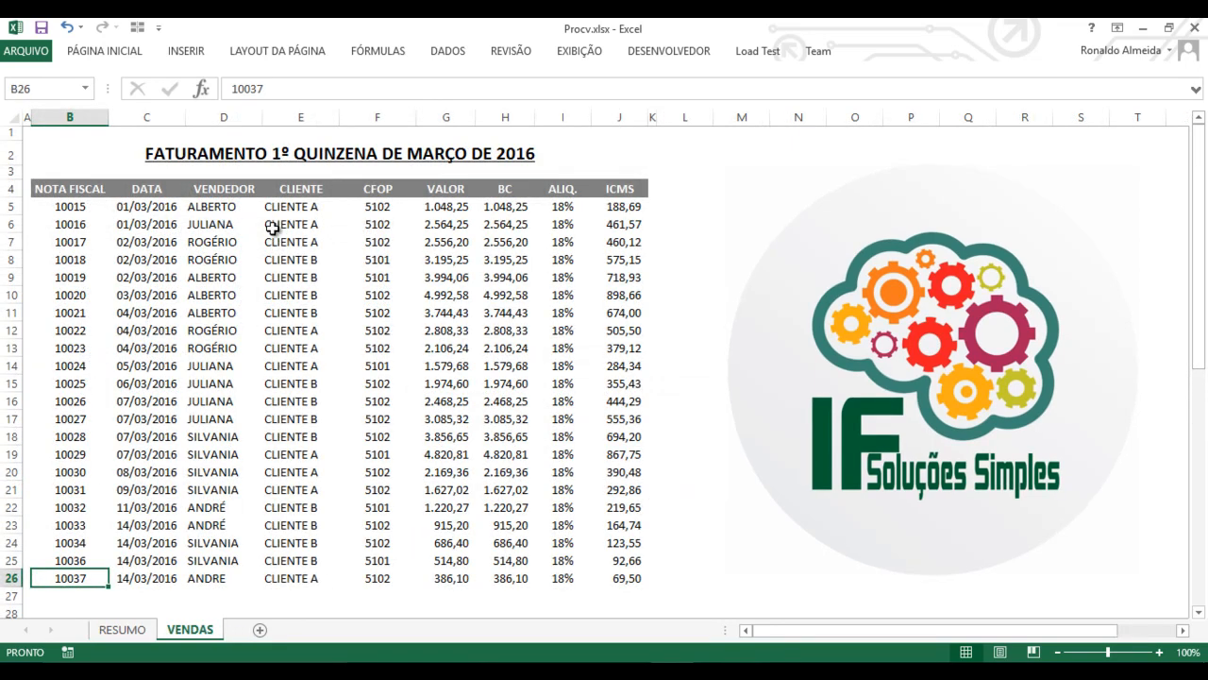
{"action": "left_click", "coordinate": [60, 601]}
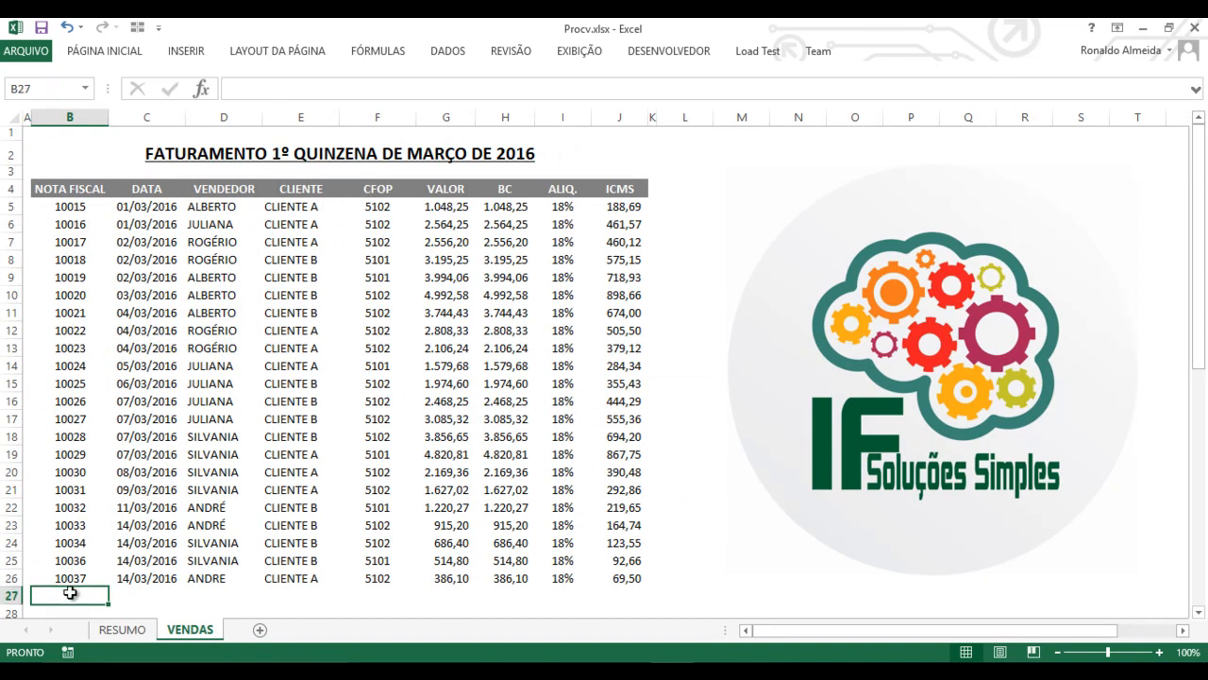
{"action": "key", "text": "Up"}
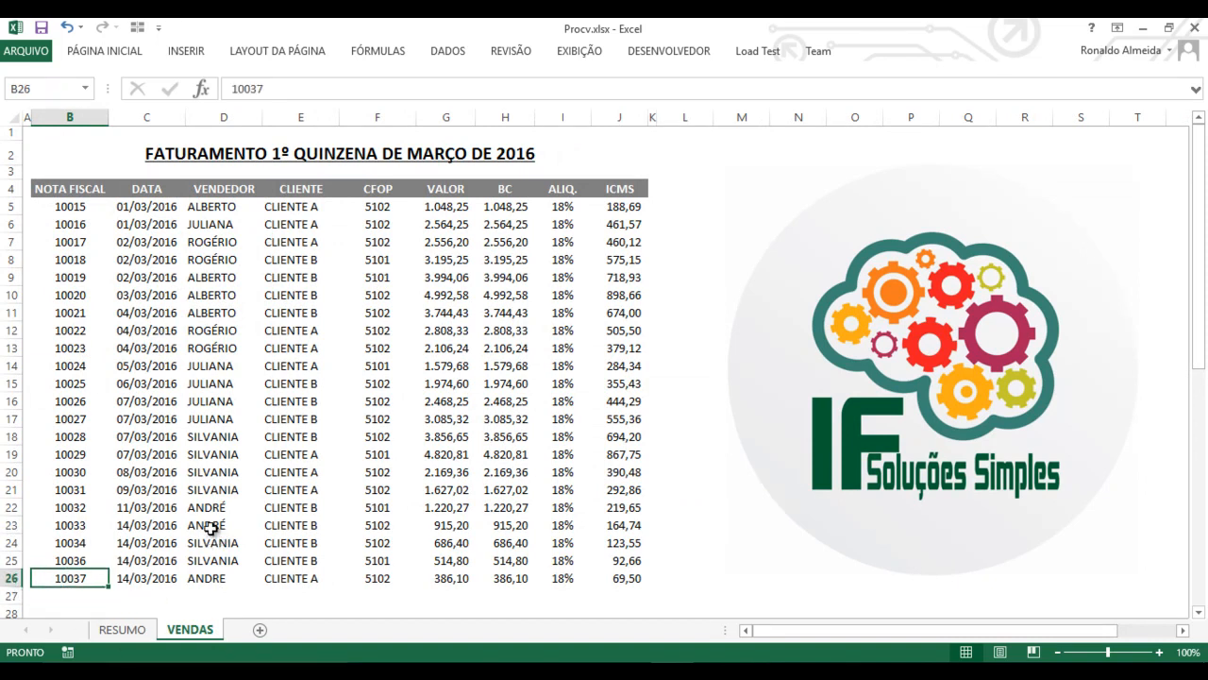
{"action": "left_click", "coordinate": [130, 630]}
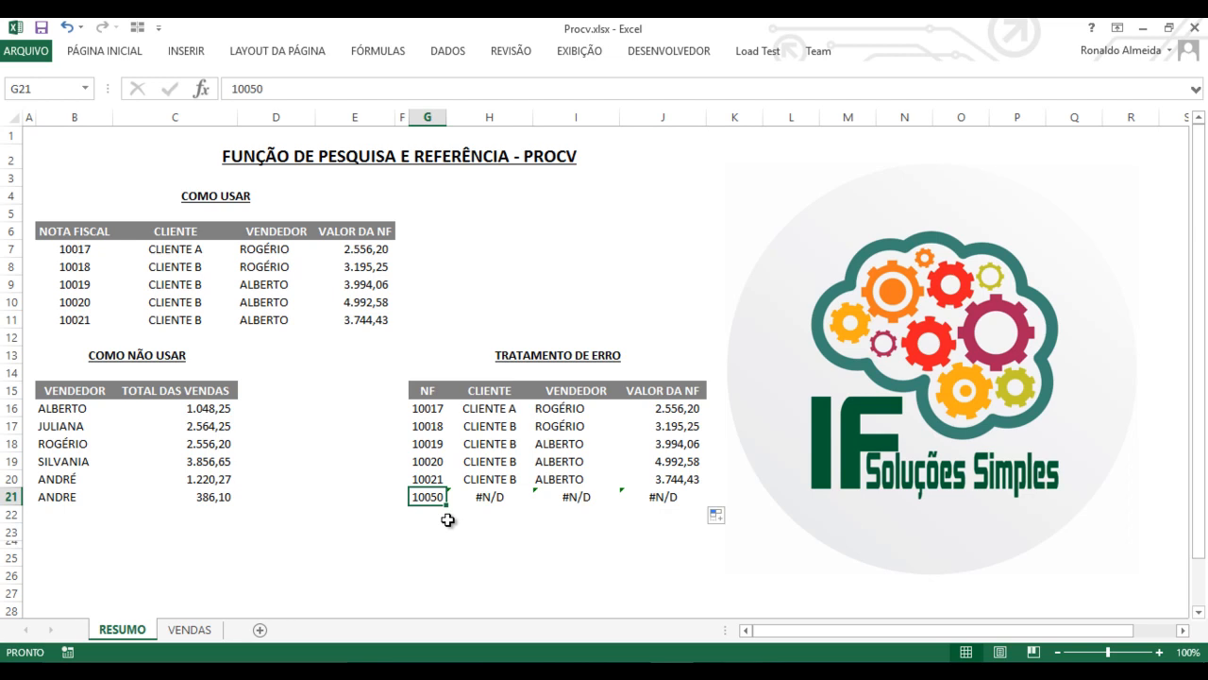
- Inspect the PROCV formulas in H21, I21 and J21 one by one
{"action": "left_click", "coordinate": [482, 497]}
{"action": "left_click", "coordinate": [570, 497]}
{"action": "left_click", "coordinate": [661, 497]}
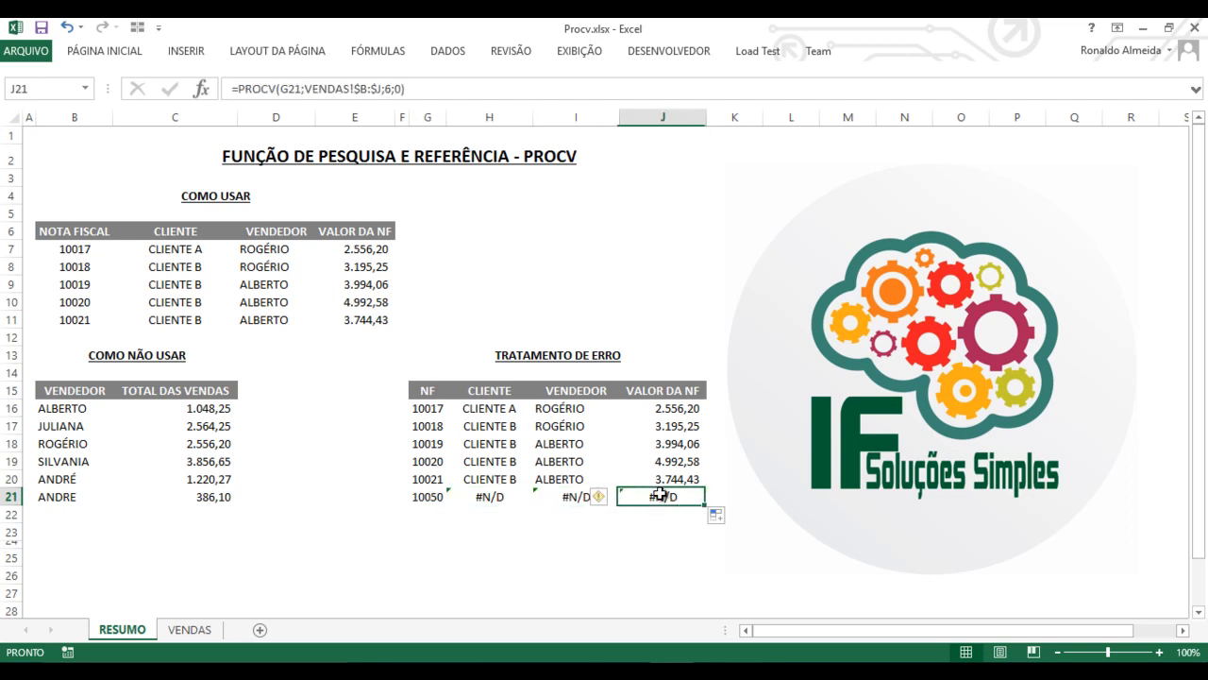
- Total the VALOR DA NF column of TRATAMENTO DE ERRO in J22 with =SOMA(J16:J21)
{"action": "left_click", "coordinate": [686, 518]}
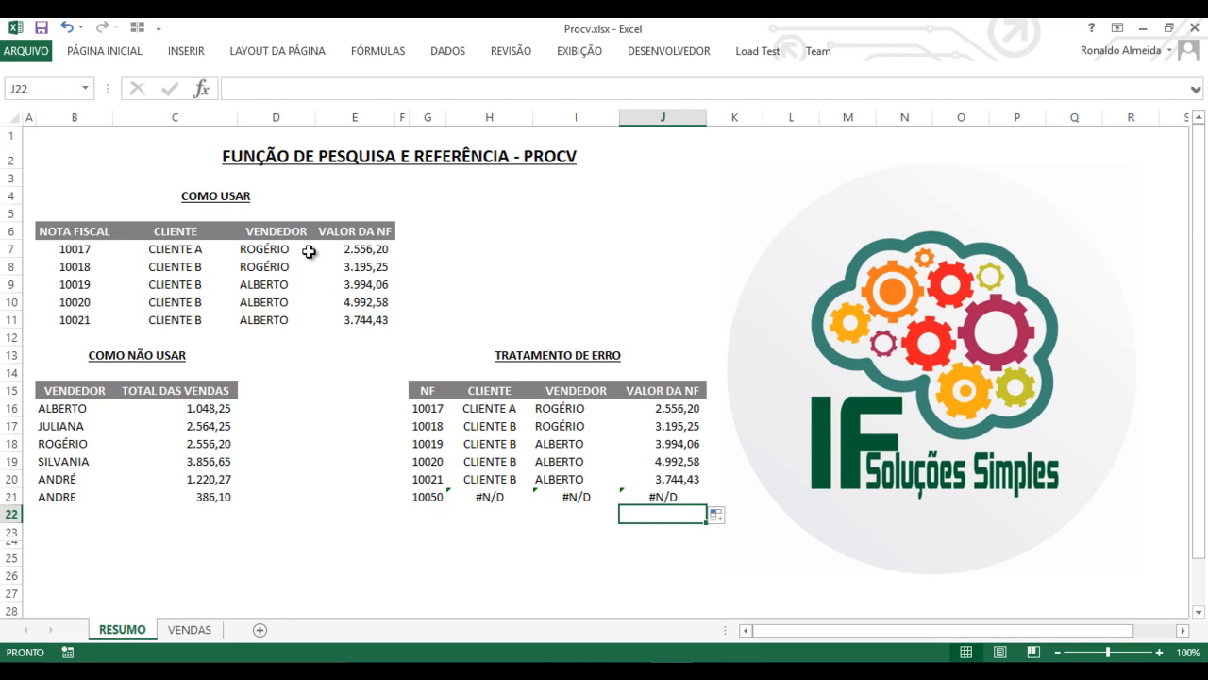
{"action": "type", "text": "=SOMA"}
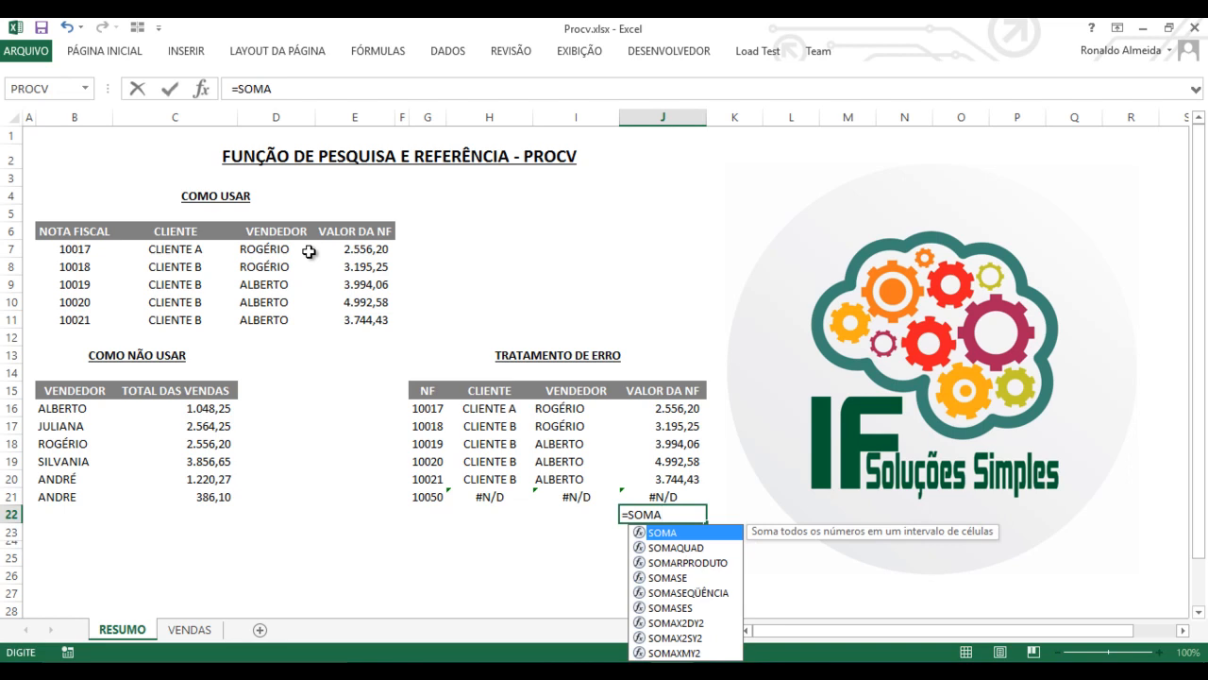
{"action": "type", "text": "("}
{"action": "key", "text": "Up"}
{"action": "key", "text": "shift+Up"}
{"action": "key", "text": "shift+Up"}
{"action": "key", "text": "shift+Up"}
{"action": "key", "text": "shift+Up"}
{"action": "key", "text": "shift+Up"}
{"action": "type", "text": ")"}
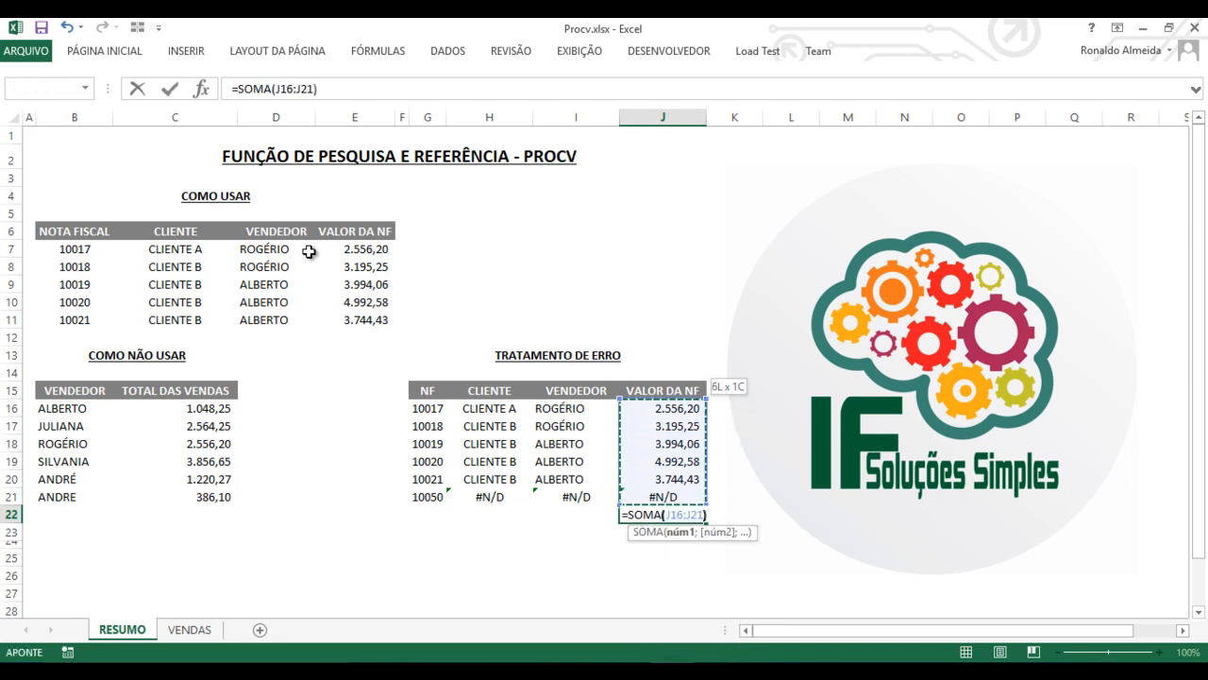
{"action": "key", "text": "Return"}
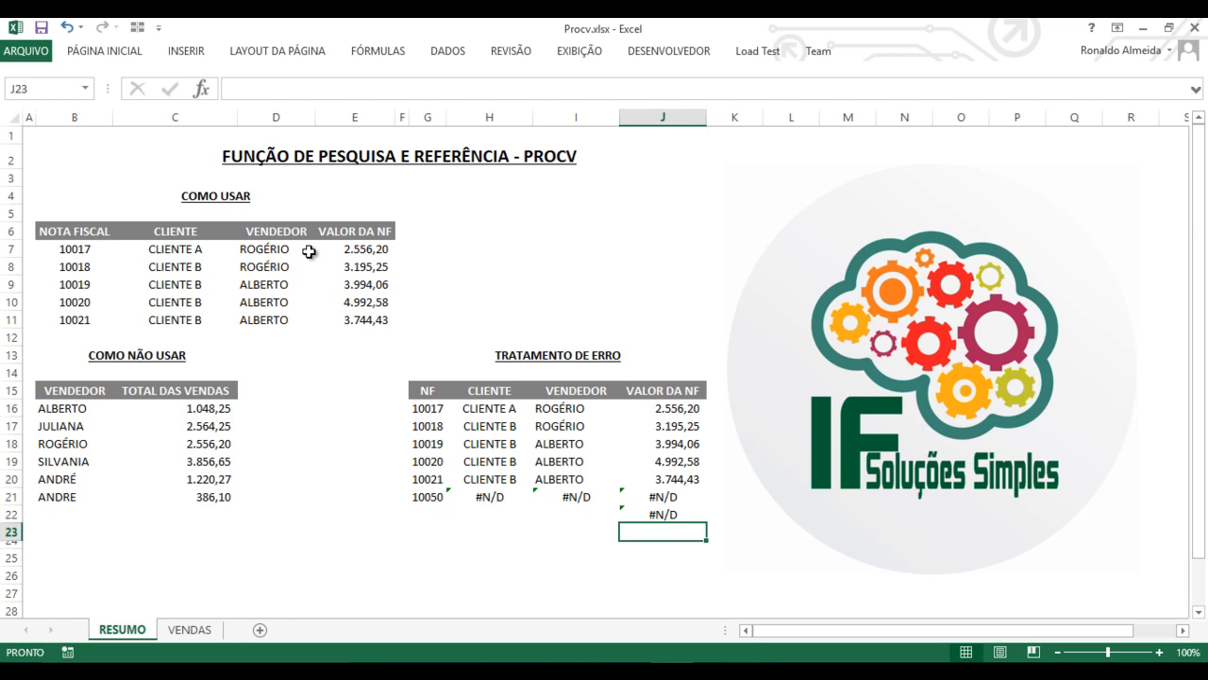
{"action": "key", "text": "Up"}
{"action": "key", "text": "Up"}
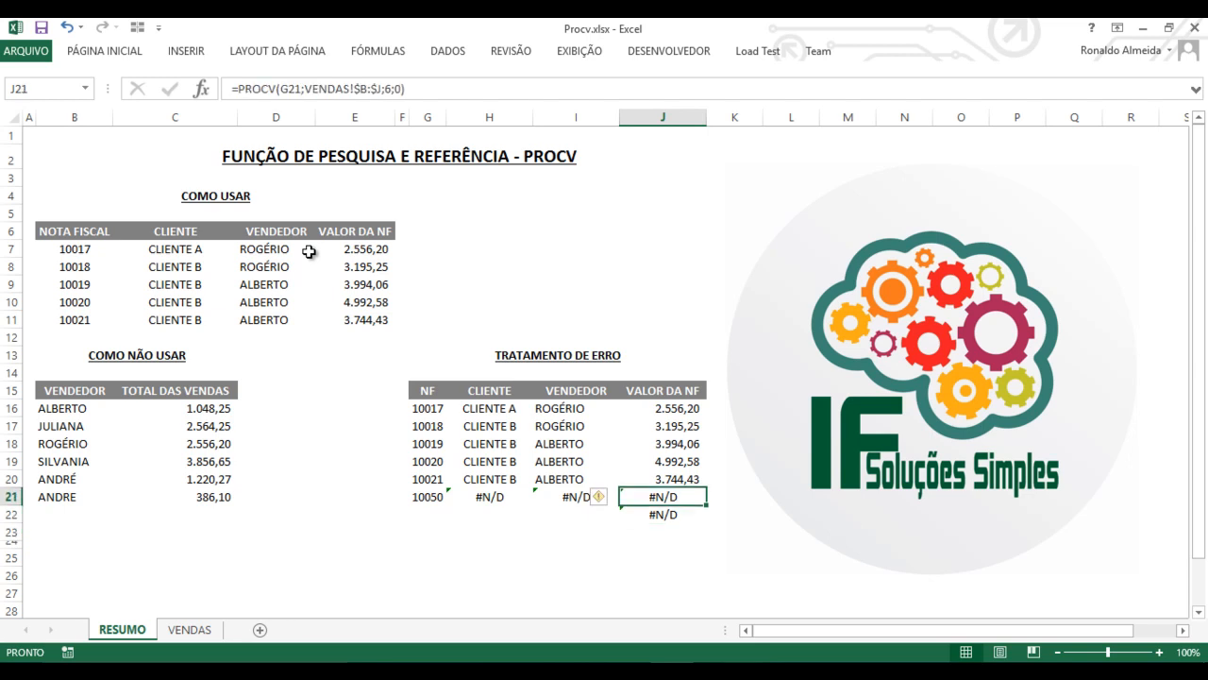
- Nest the PROCV formula of H16 inside an opening SE(ÉERROS( test
{"action": "left_click", "coordinate": [492, 411]}
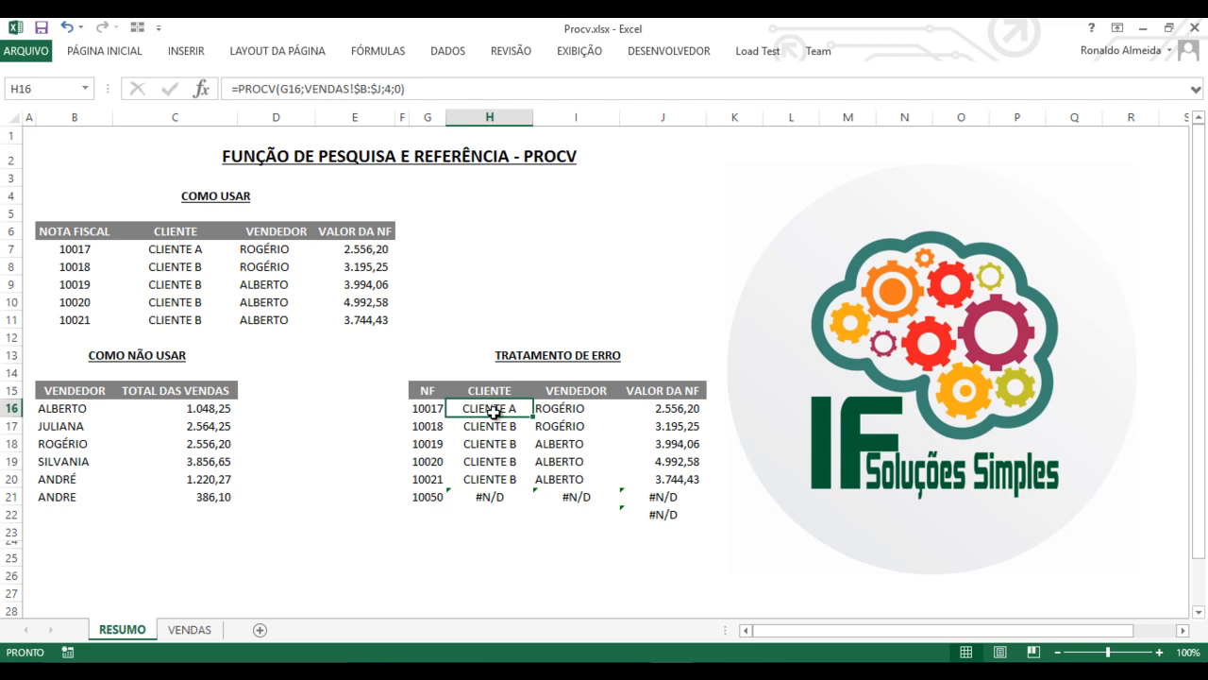
{"action": "left_click", "coordinate": [241, 89]}
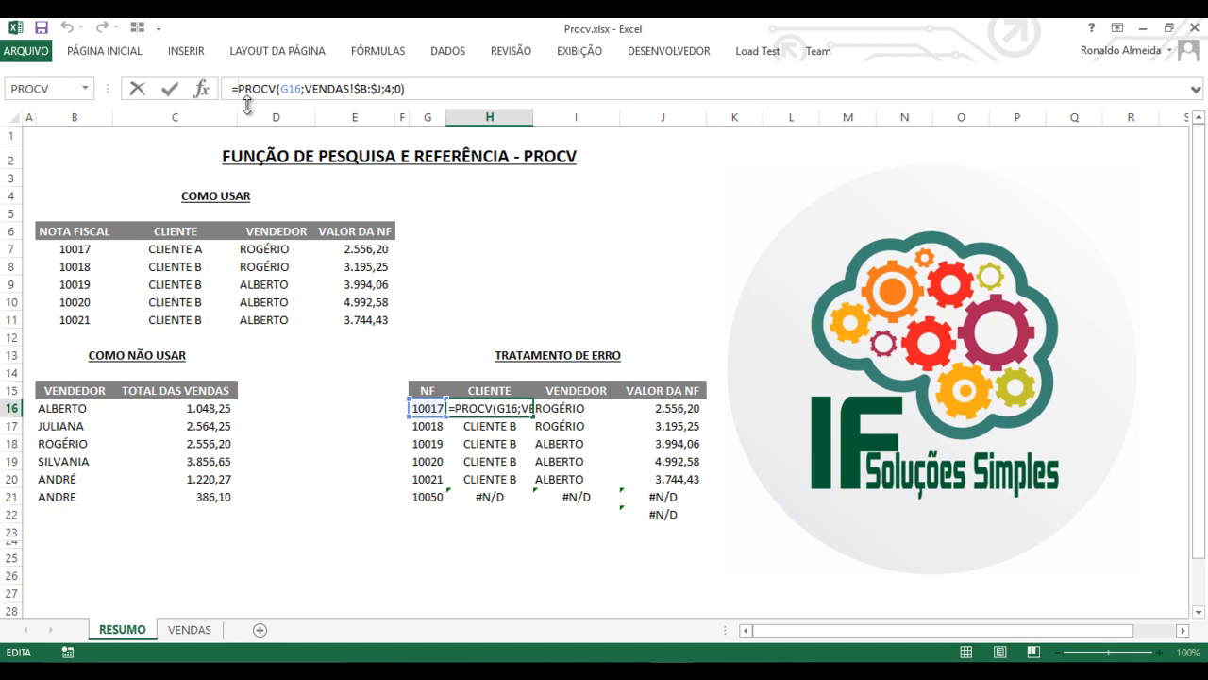
{"action": "type", "text": "SE("}
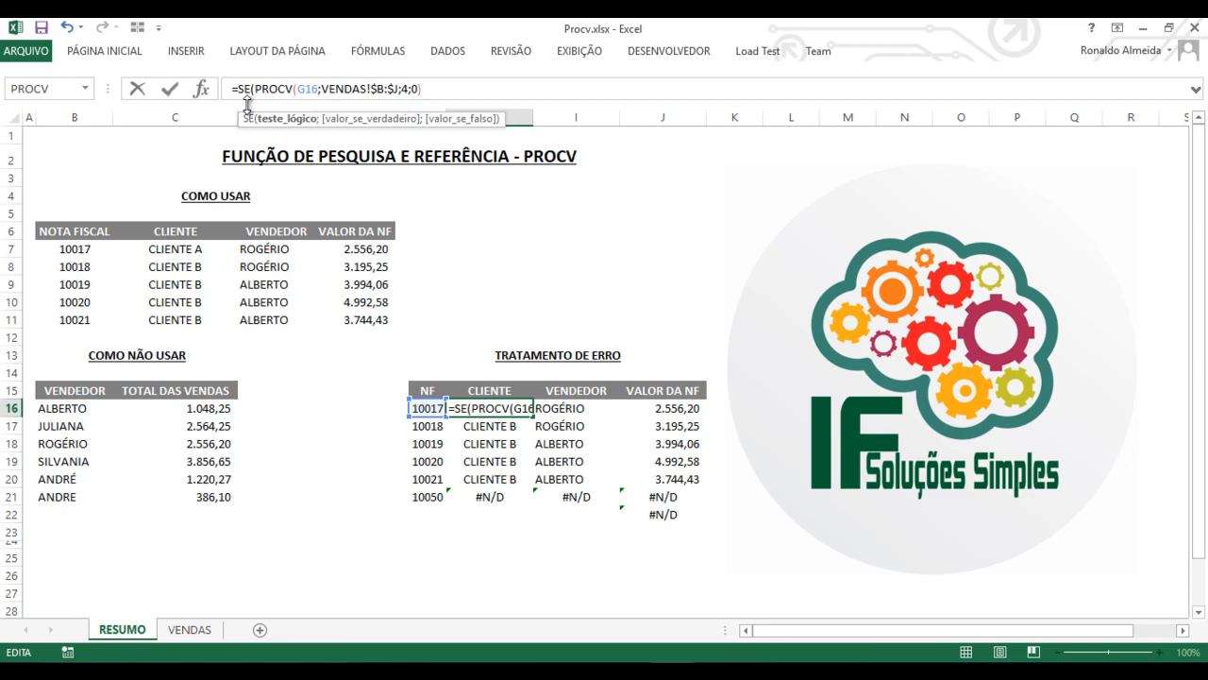
{"action": "type", "text": "É"}
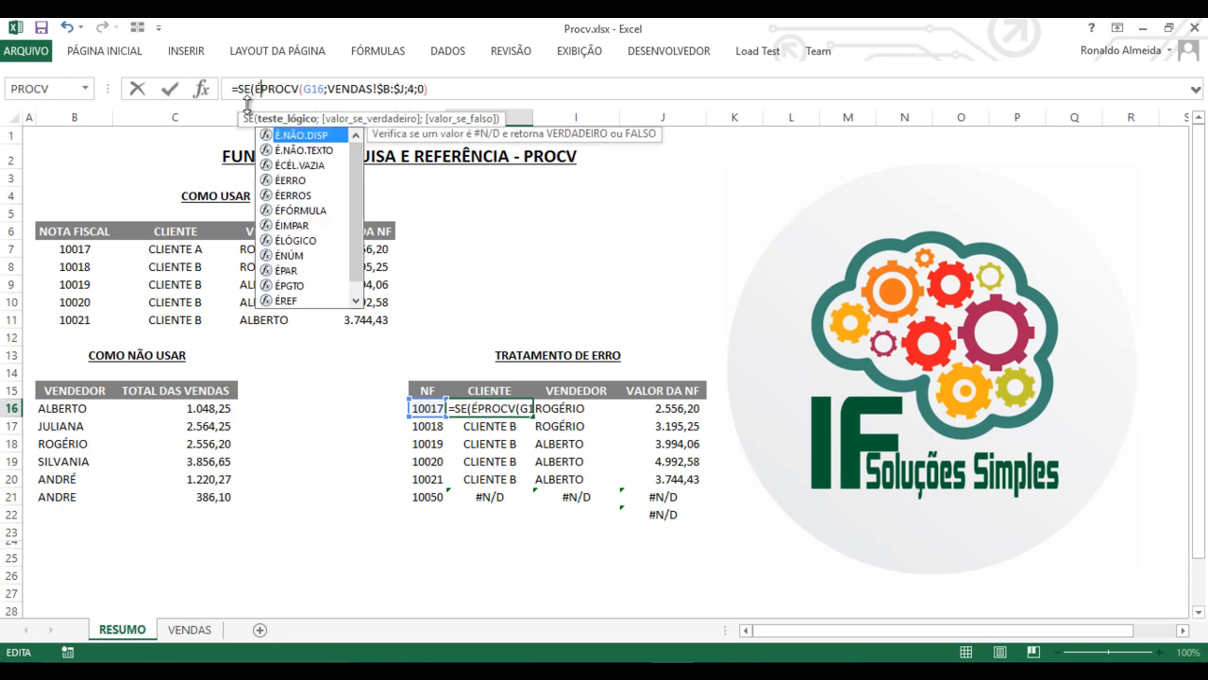
{"action": "type", "text": "ERR"}
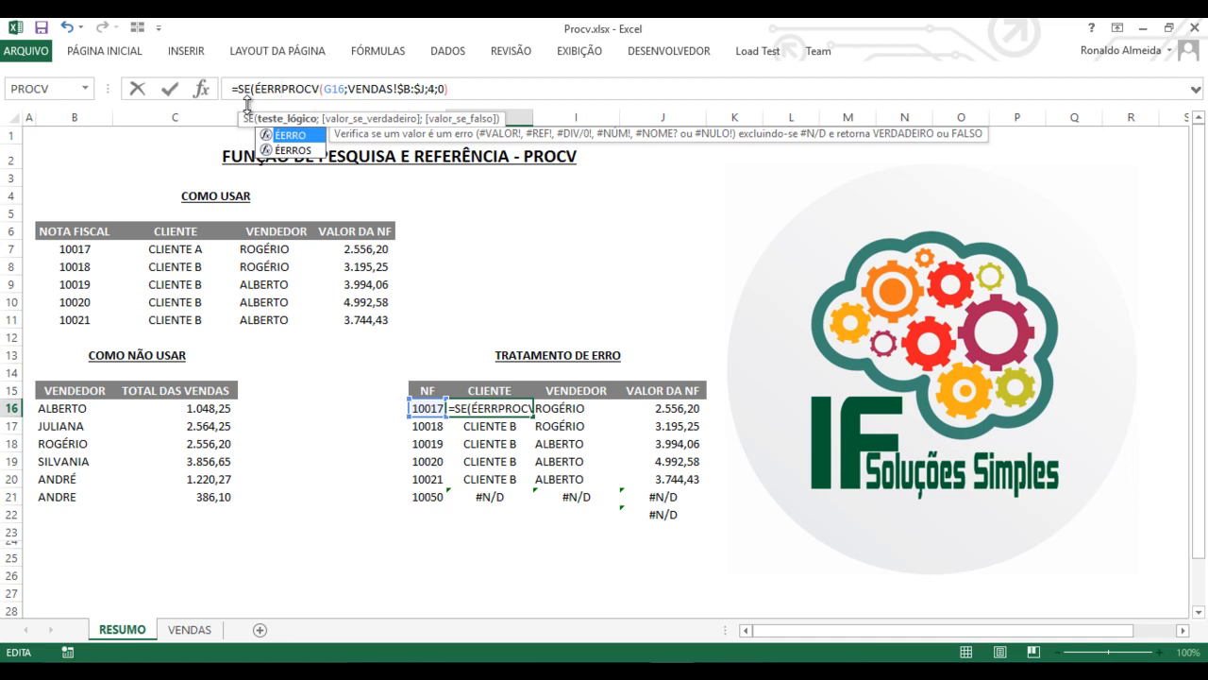
{"action": "type", "text": "OS"}
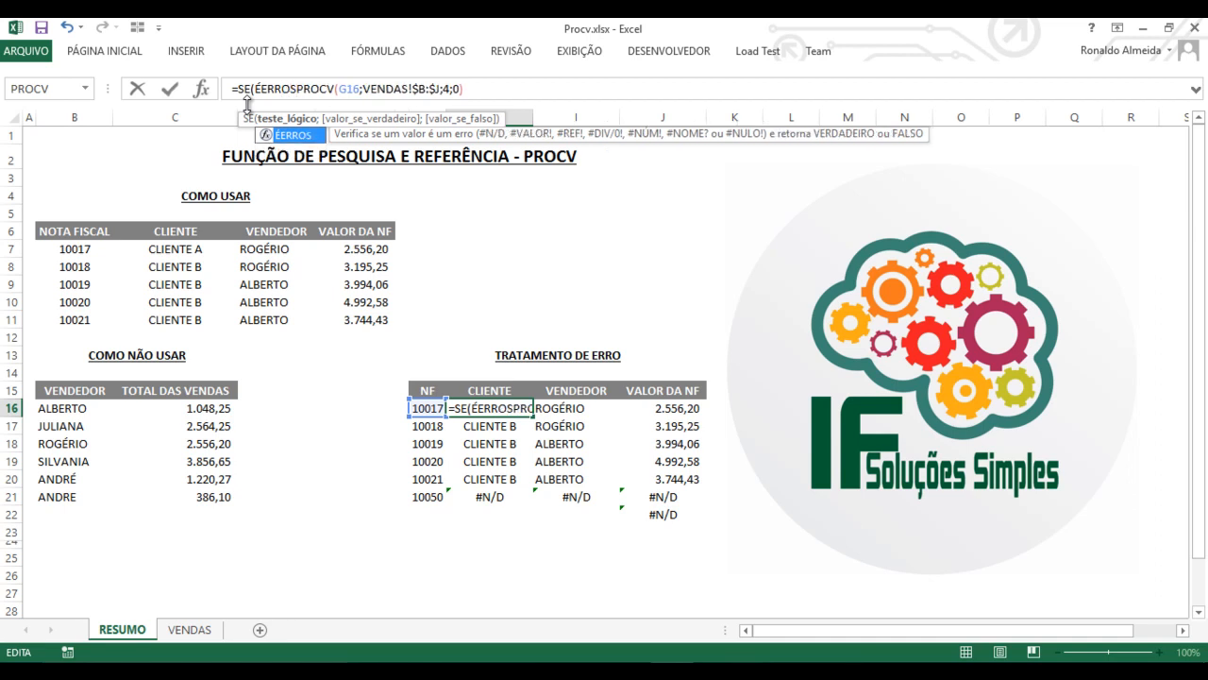
{"action": "type", "text": "("}
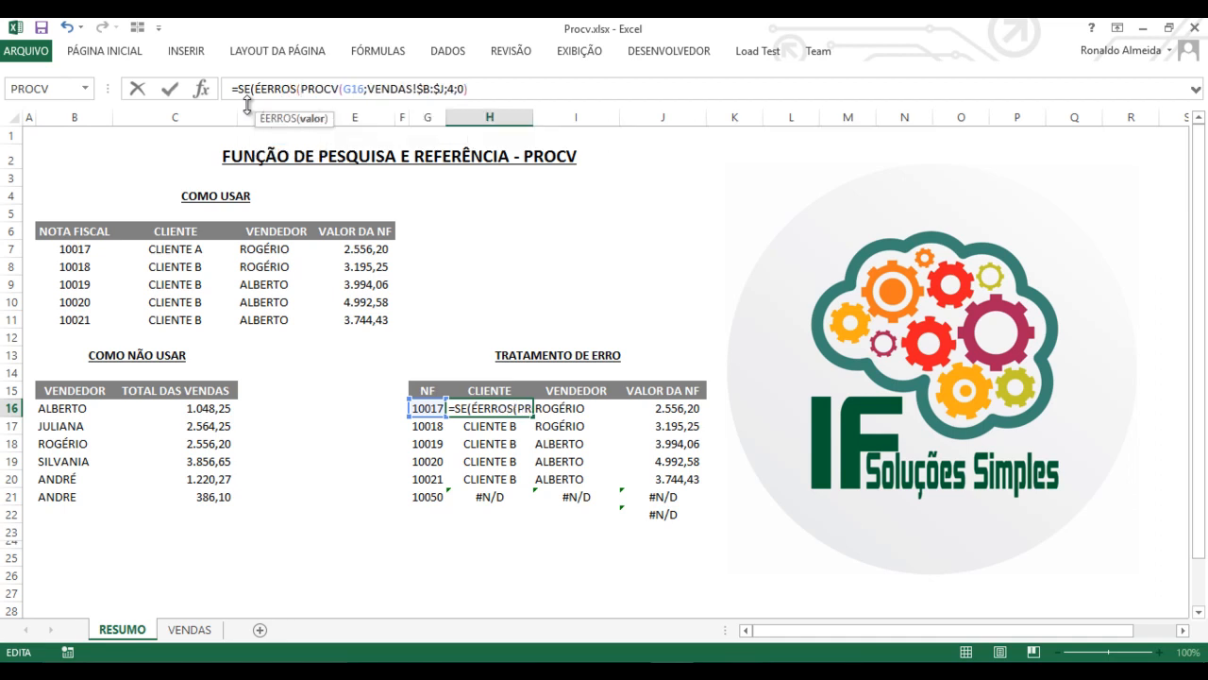
{"action": "key", "text": "BackSpace"}
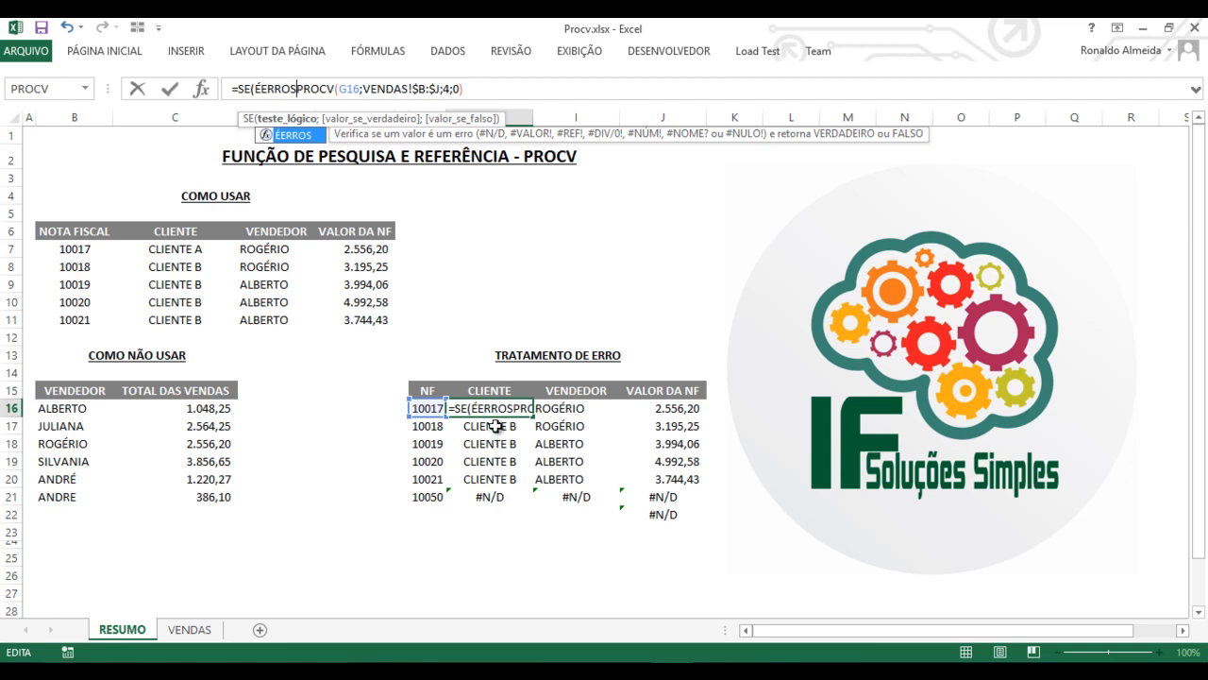
{"action": "type", "text": "("}
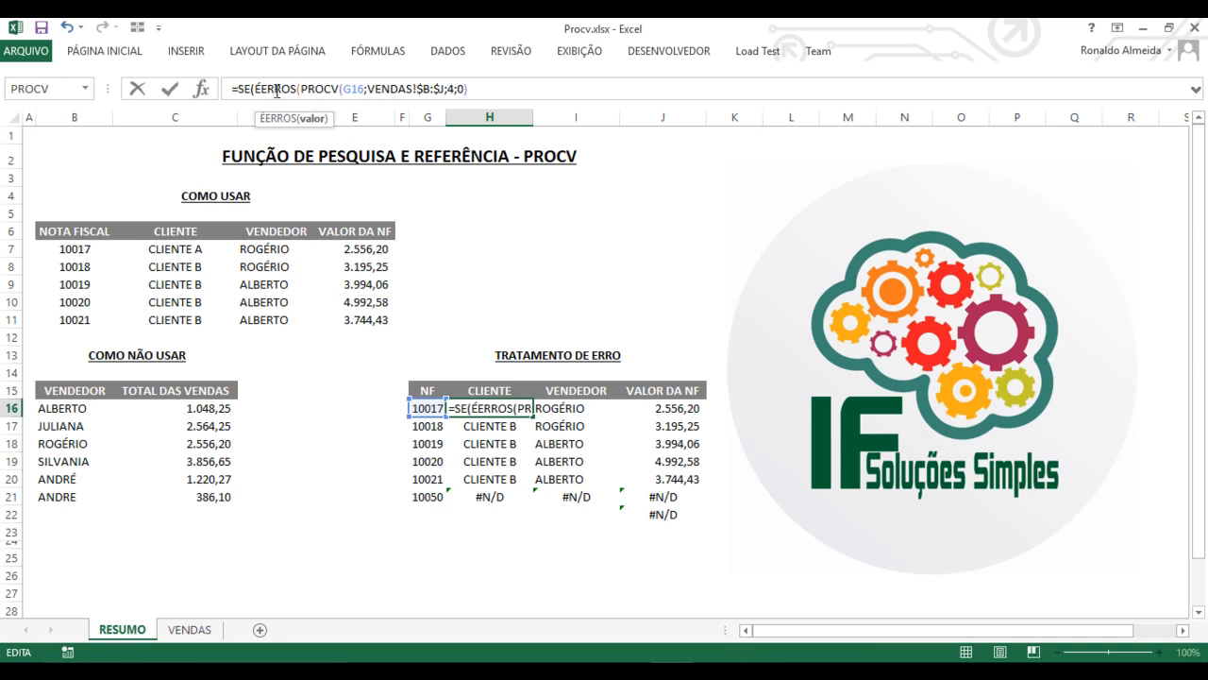
- Complete the H16 formula by closing the ÉERROS test, returning 0 on error and otherwise a copy of PROCV(G16;VENDAS!$B:$J;4;0)
{"action": "left_click", "coordinate": [498, 95]}
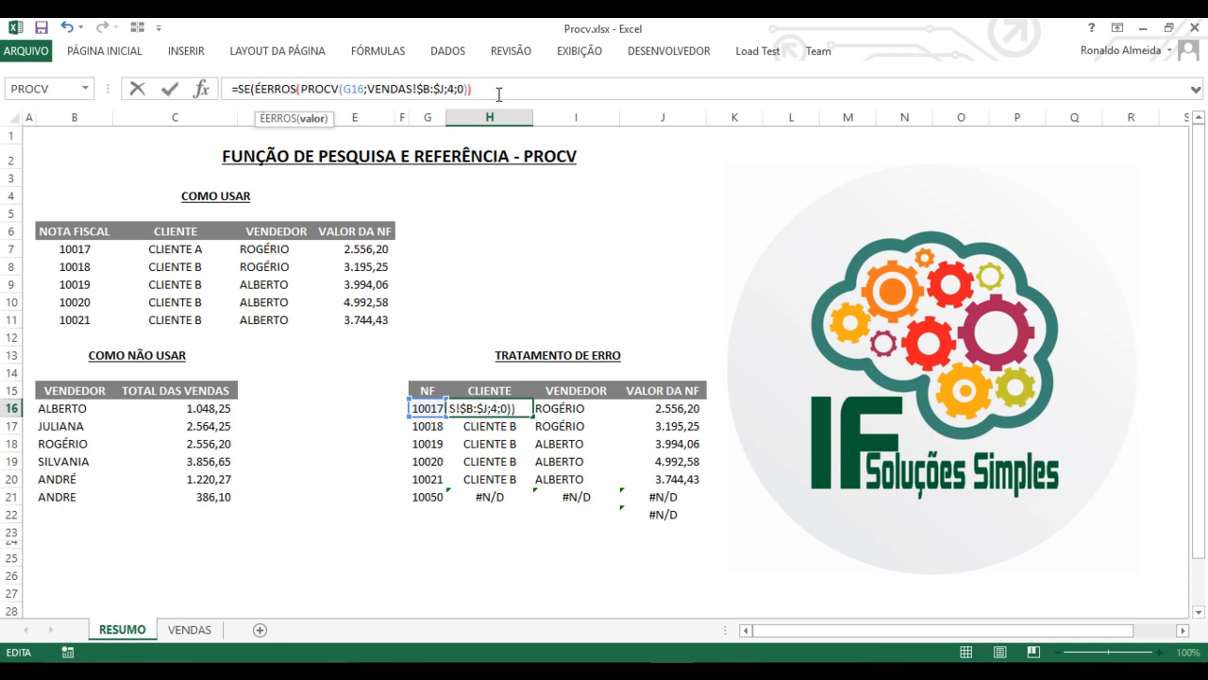
{"action": "type", "text": ";0"}
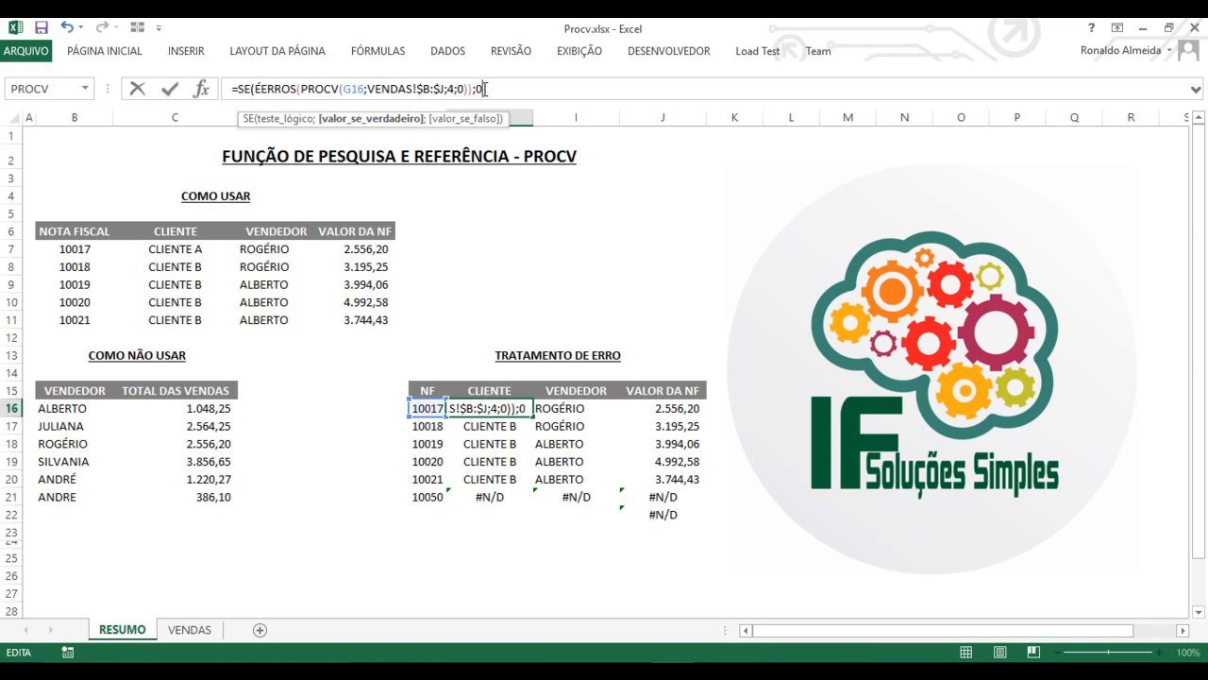
{"action": "type", "text": ";"}
{"action": "left_click_drag", "start_coordinate": [300, 89], "coordinate": [470, 89]}
{"action": "key", "text": "ctrl+c"}
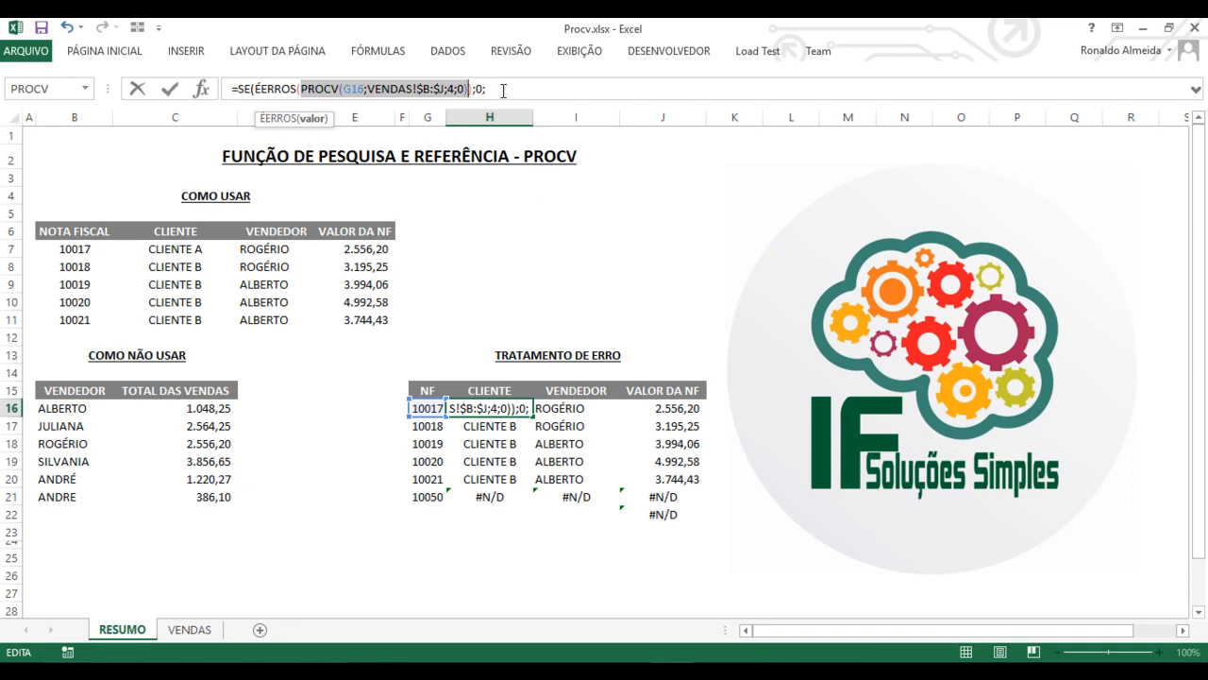
{"action": "type", "text": ")"}
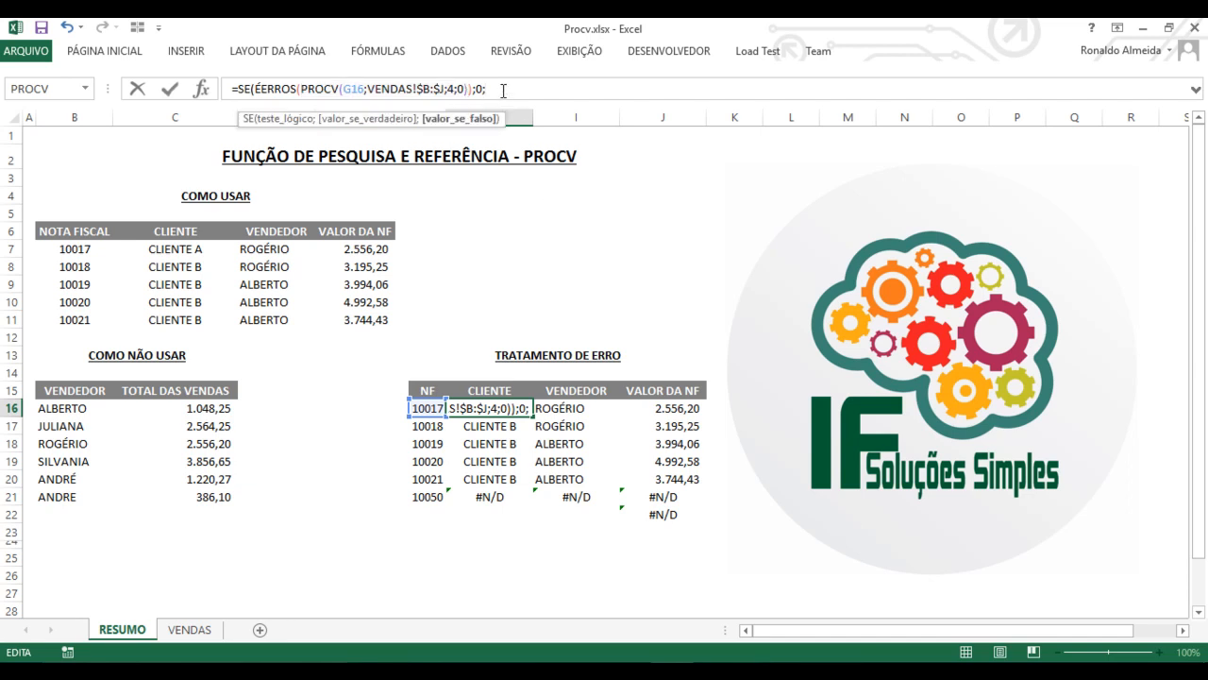
{"action": "type", "text": ";0;"}
{"action": "key", "text": "ctrl+v"}
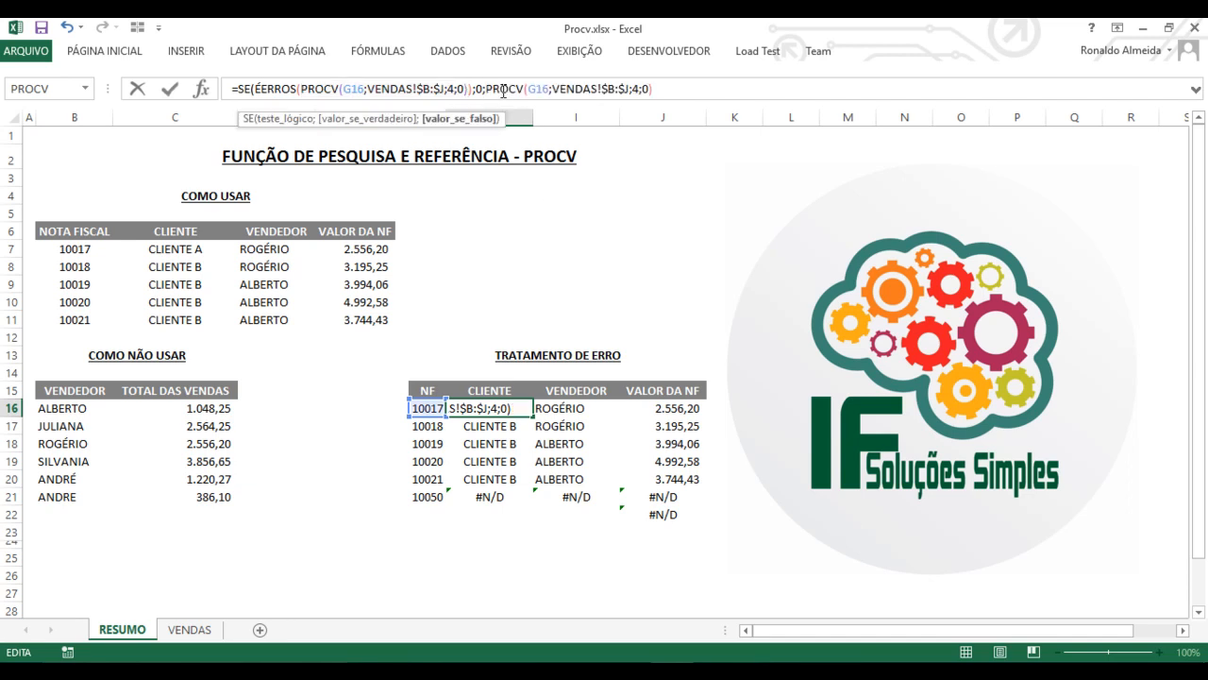
{"action": "type", "text": ")"}
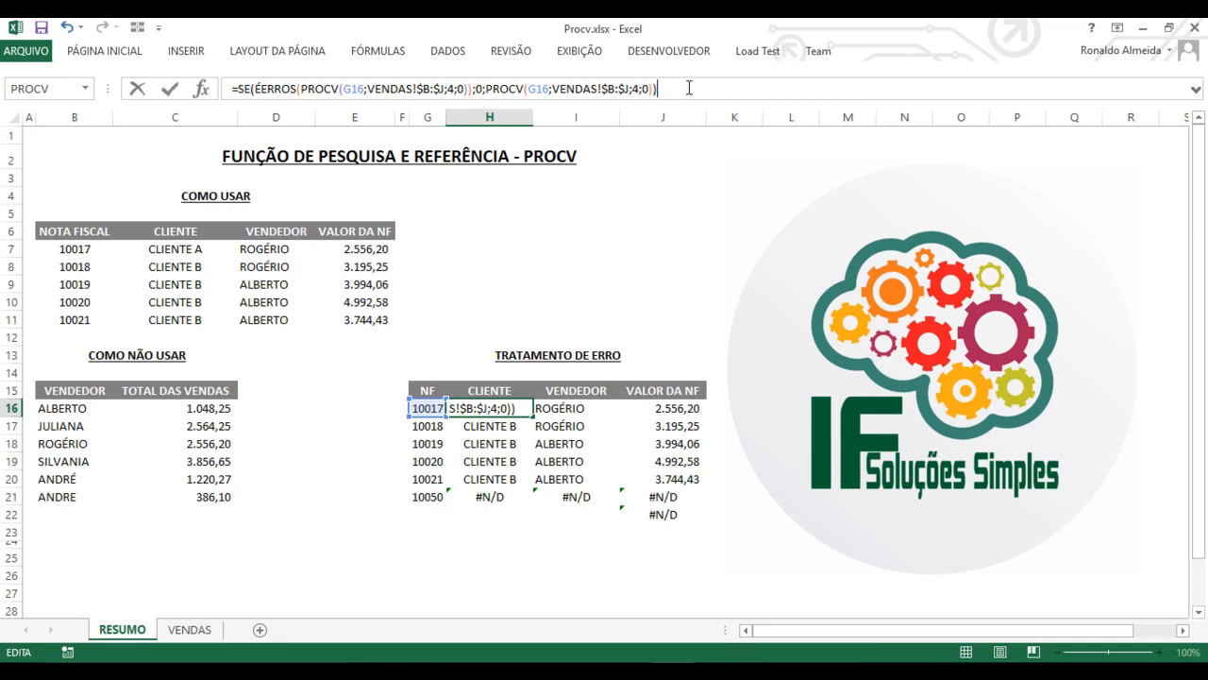
{"action": "key", "text": "Return"}
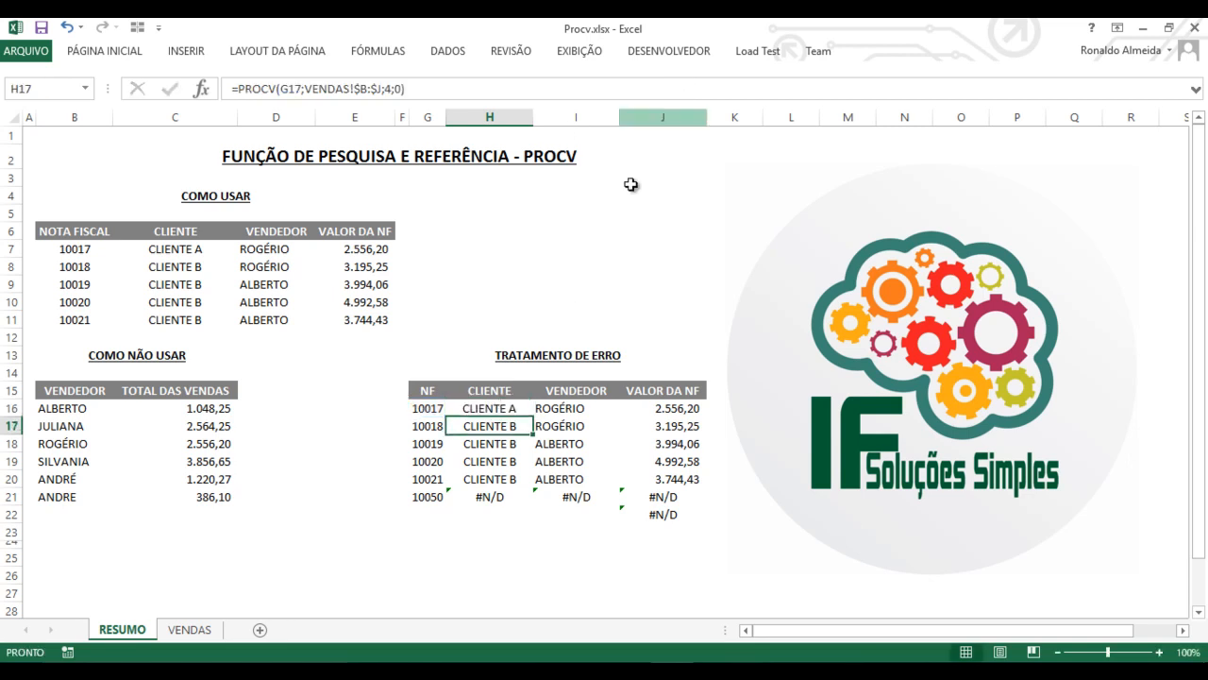
- Nest the VENDEDOR lookup of I16 inside an opening SE(ÉERROS( test
{"action": "left_click", "coordinate": [565, 408]}
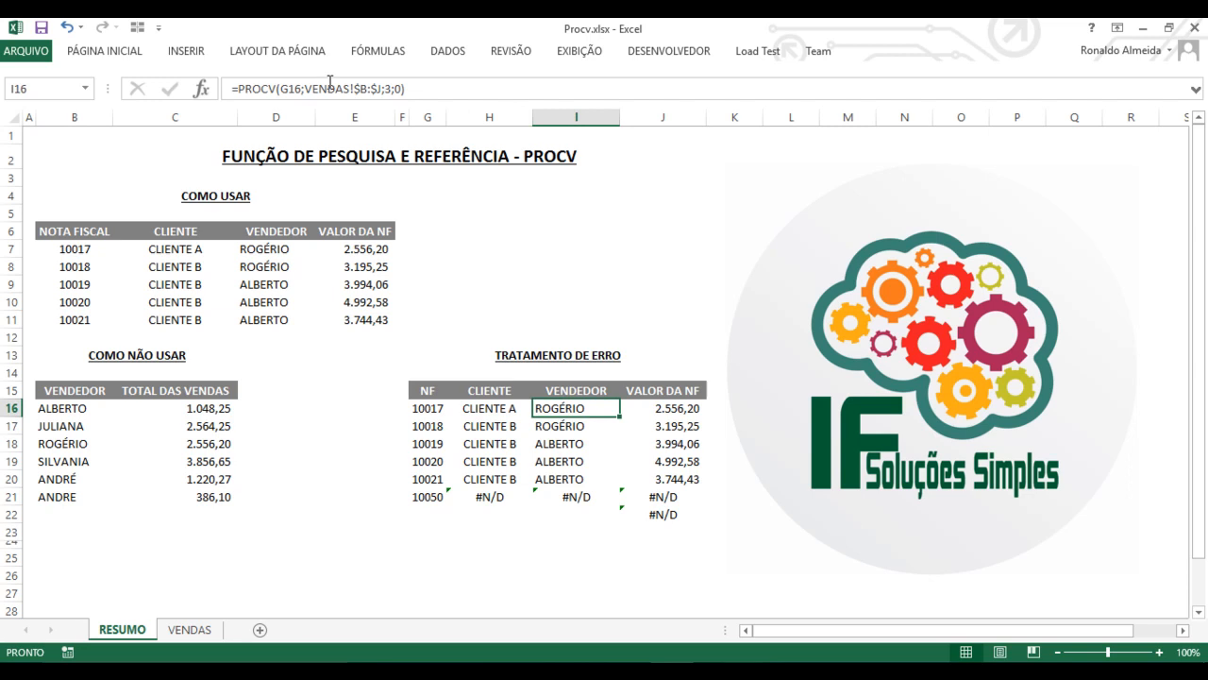
{"action": "left_click", "coordinate": [236, 88]}
{"action": "type", "text": "SE("}
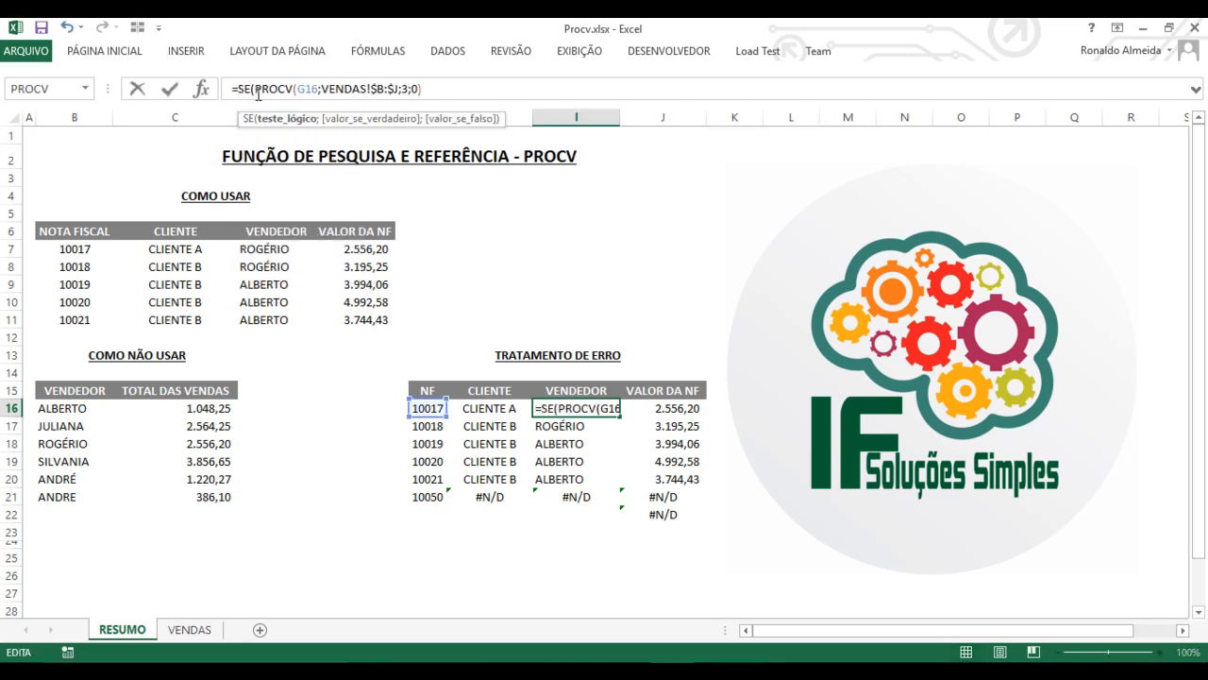
{"action": "type", "text": "ÉERROS"}
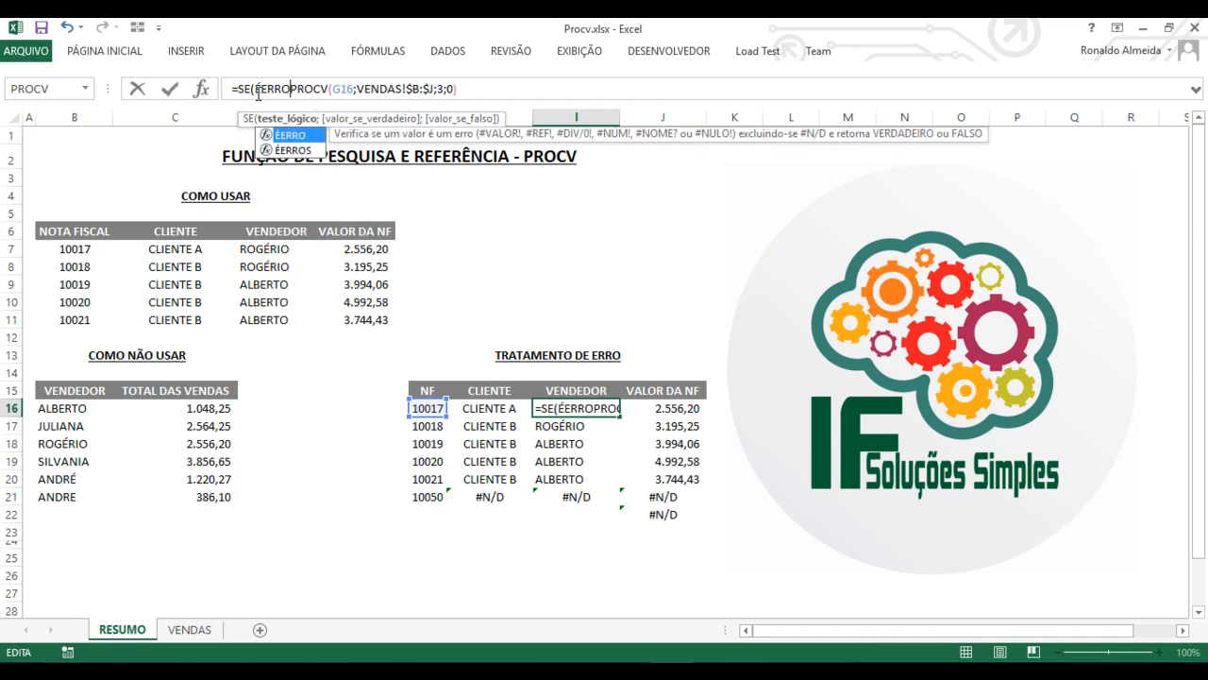
{"action": "key", "text": "Escape"}
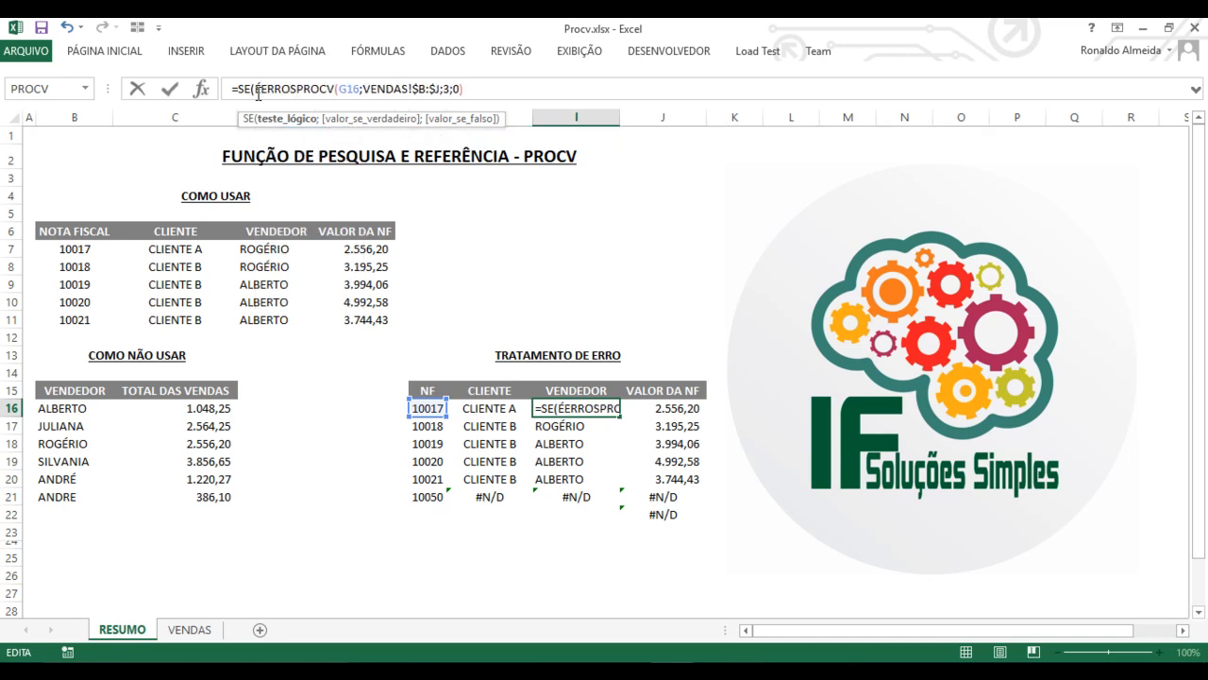
{"action": "type", "text": "("}
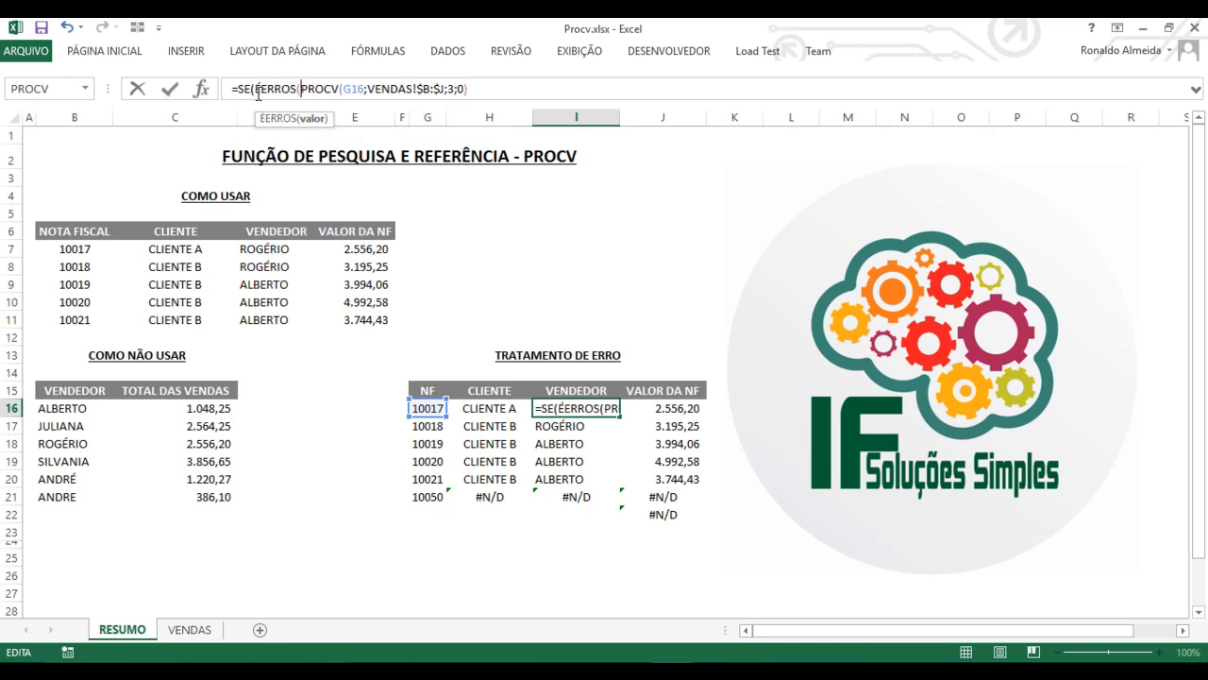
- Complete the I16 formula so it returns 0 on error and otherwise a copy of PROCV(G16;VENDAS!$B:$J;3;0)
{"action": "key", "text": "shift+End"}
{"action": "key", "text": "ctrl+c"}
{"action": "left_click", "coordinate": [509, 91]}
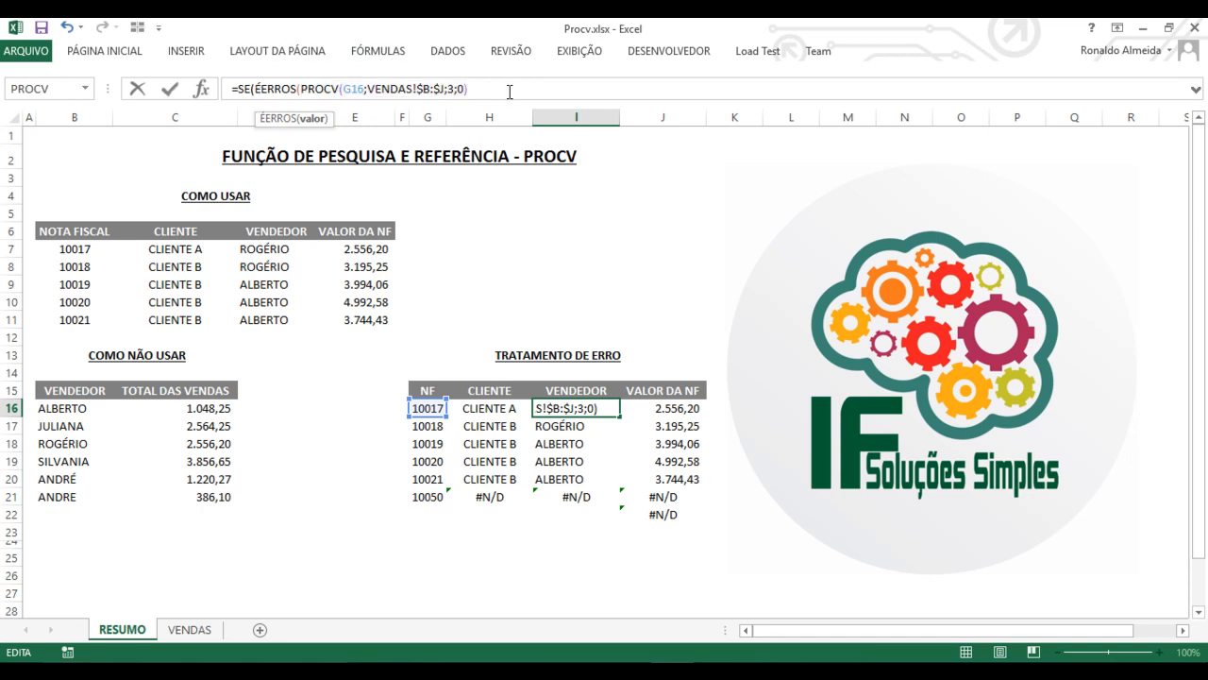
{"action": "type", "text": ")"}
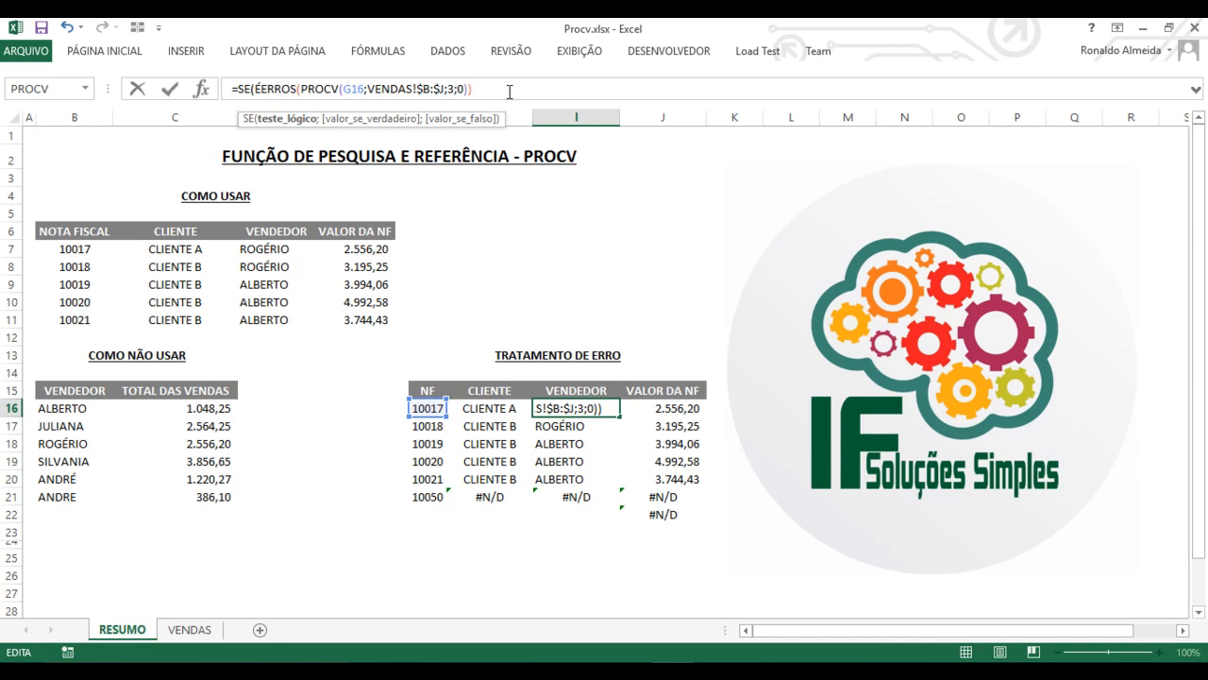
{"action": "type", "text": ";0;"}
{"action": "key", "text": "ctrl+v"}
{"action": "type", "text": ")"}
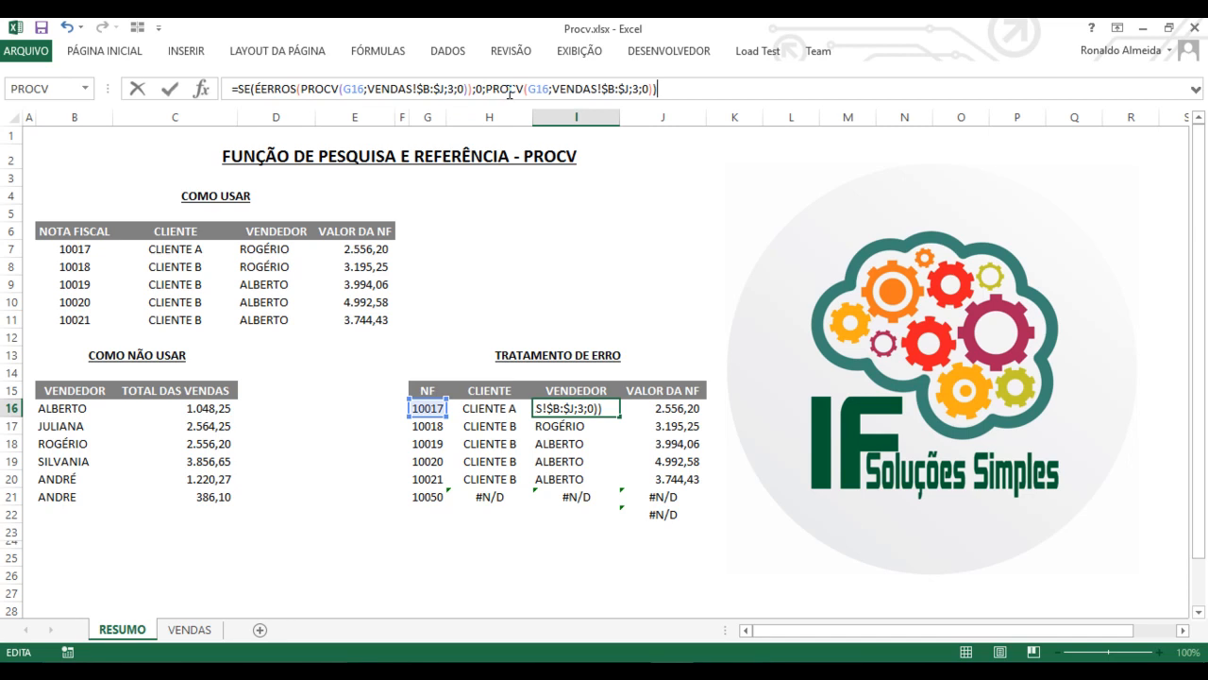
{"action": "key", "text": "Return"}
- Nest the VALOR DA NF lookup of J16 inside an opening SE(ÉERROS( test
{"action": "key", "text": "Up"}
{"action": "key", "text": "Right"}
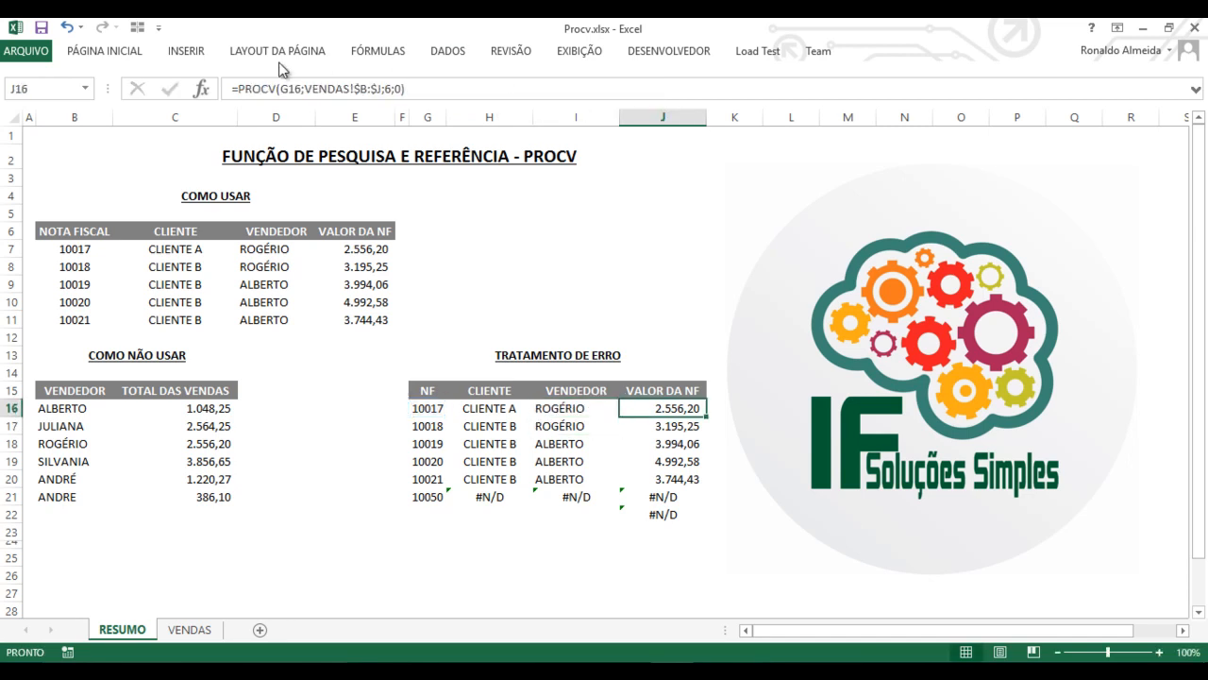
{"action": "left_click", "coordinate": [239, 89]}
{"action": "type", "text": "SE(ÉE"}
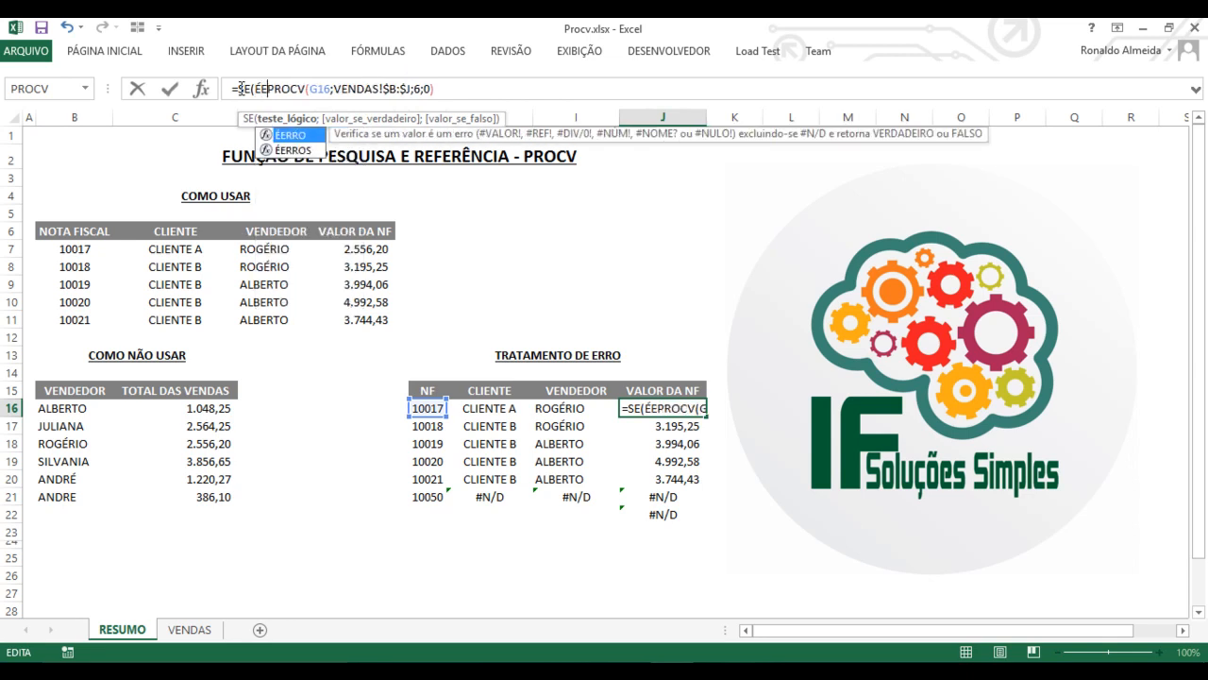
{"action": "key", "text": "Down"}
{"action": "key", "text": "Tab"}
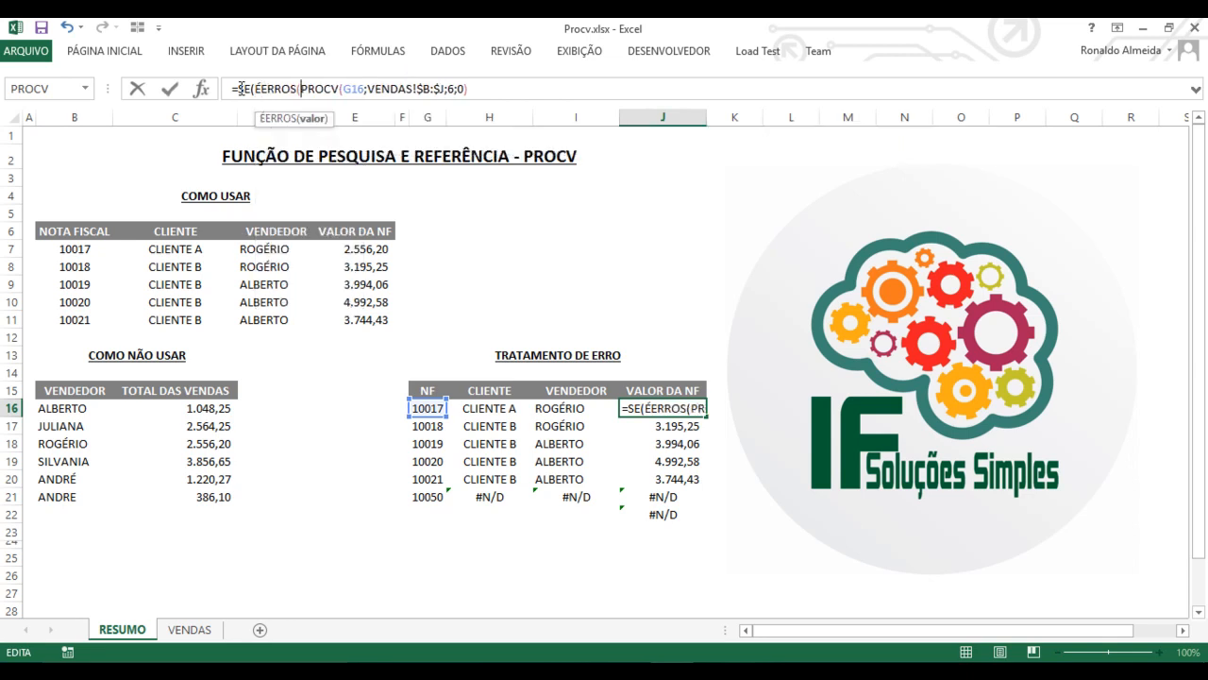
- Complete the J16 formula so it returns 0 on error and otherwise a copy of PROCV(G16;VENDAS!$B:$J;6;0)
{"action": "key", "text": "shift+End"}
{"action": "key", "text": "ctrl+c"}
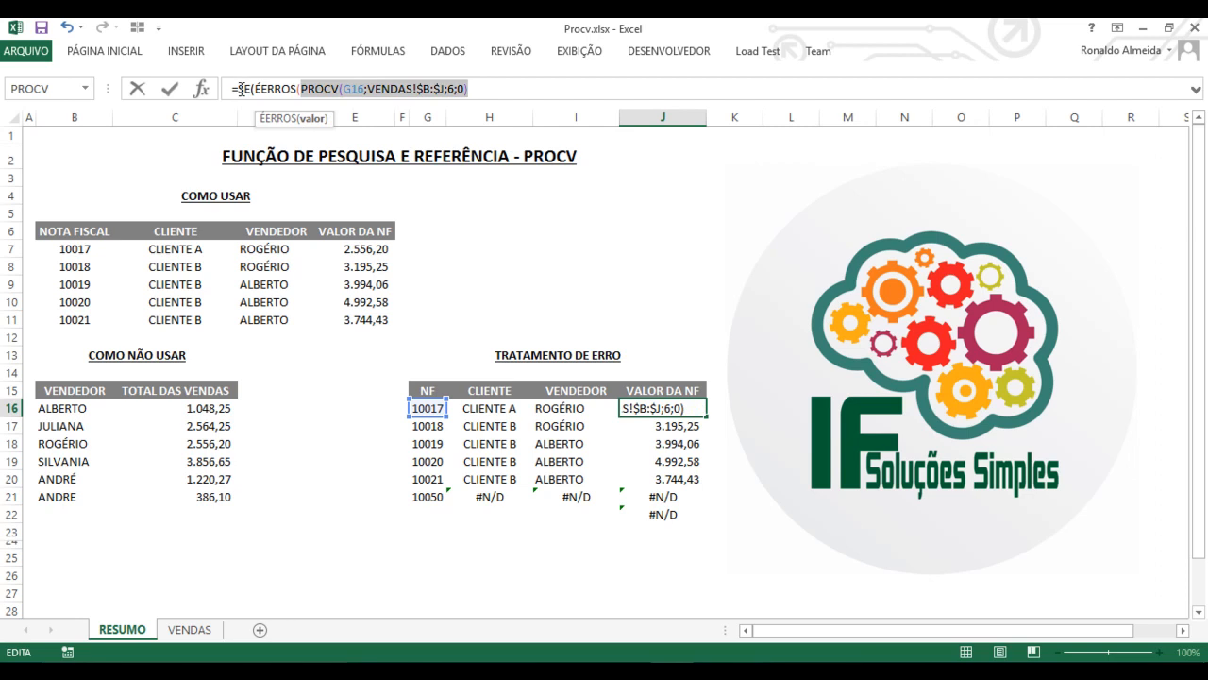
{"action": "left_click", "coordinate": [489, 86]}
{"action": "type", "text": ")"}
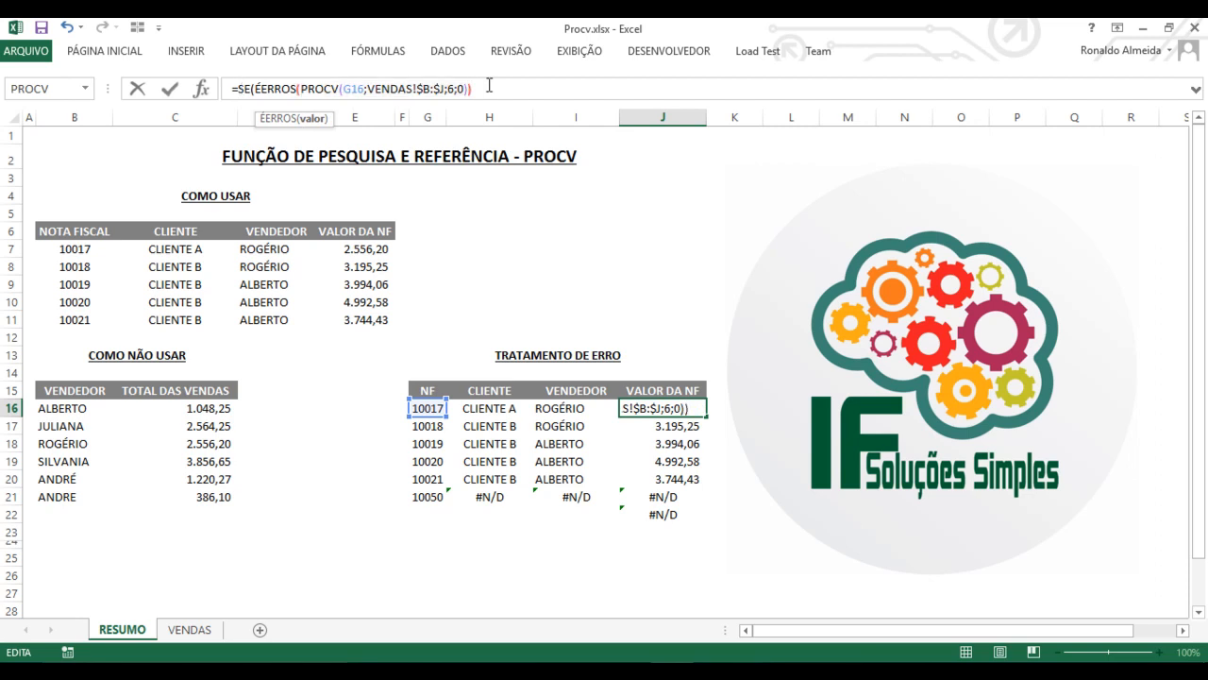
{"action": "type", "text": ";0;"}
{"action": "key", "text": "ctrl+v"}
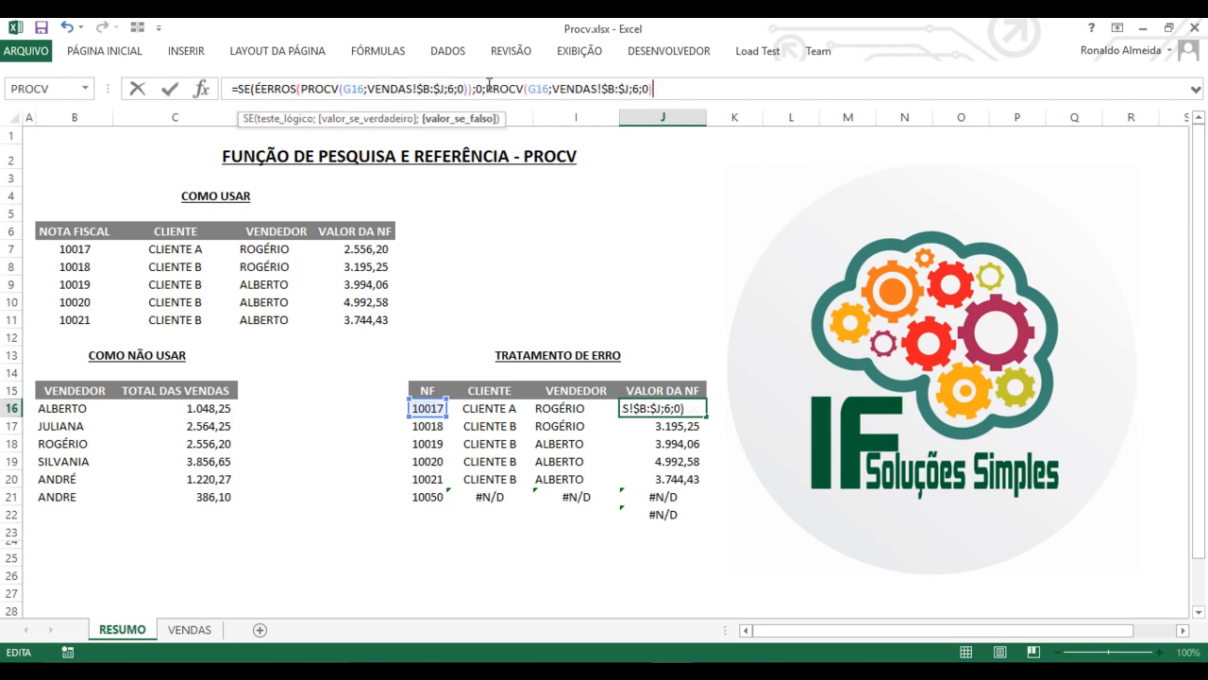
{"action": "type", "text": ")"}
{"action": "key", "text": "Return"}
- Fill the error-treated formulas of H16:J16 down through row 21
{"action": "left_click", "coordinate": [496, 404]}
{"action": "left_click_drag", "start_coordinate": [496, 404], "coordinate": [706, 496]}
{"action": "left_click", "coordinate": [594, 555]}
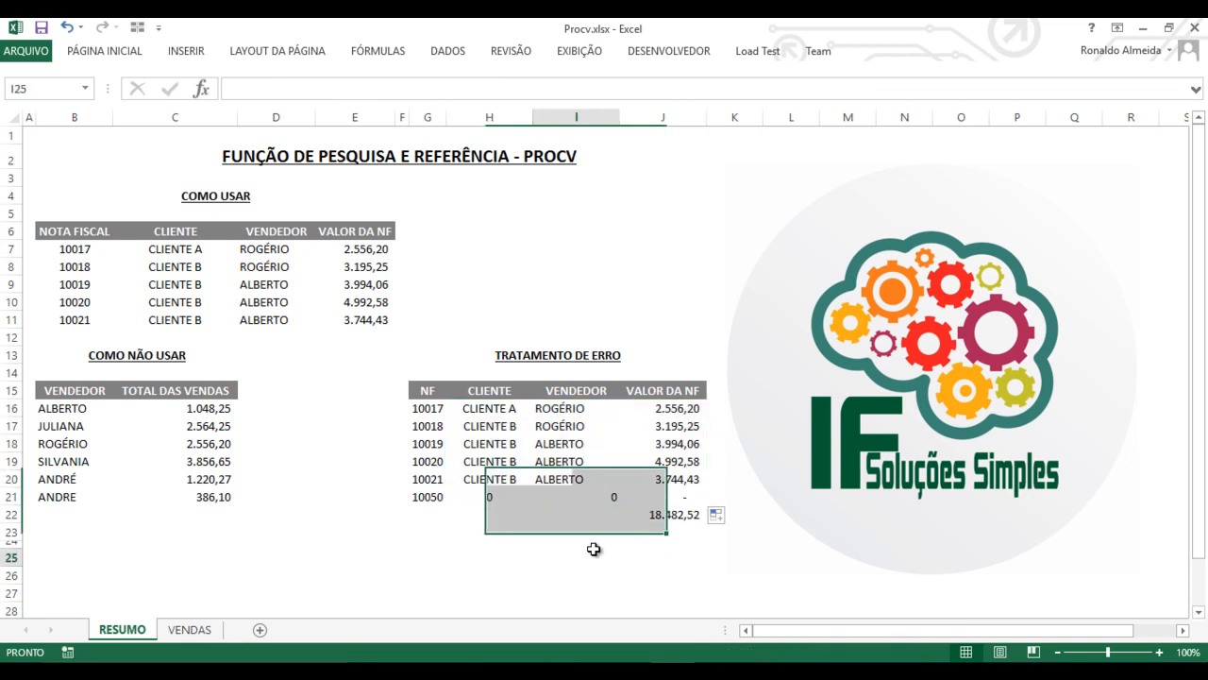
- Inspect the row 21 results for invoice 10050 along with the CLIENTE and VENDEDOR columns above them
{"action": "left_click", "coordinate": [495, 499]}
{"action": "left_click", "coordinate": [652, 533]}
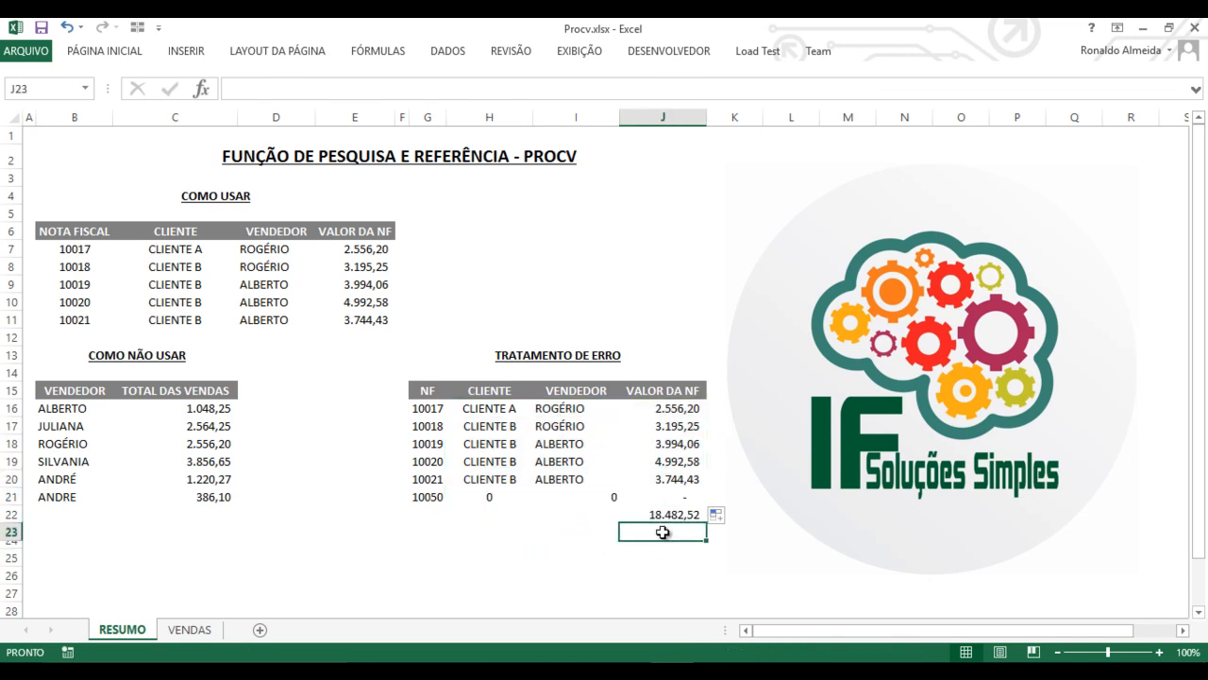
{"action": "left_click", "coordinate": [693, 497]}
{"action": "left_click", "coordinate": [495, 497]}
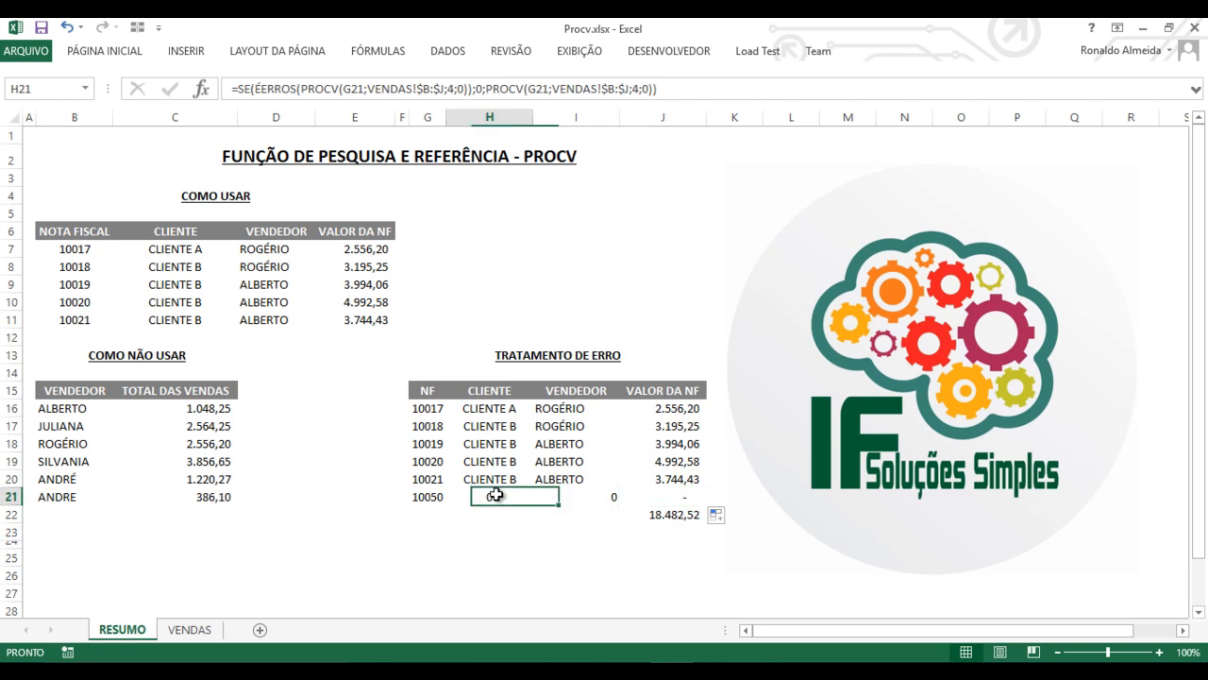
{"action": "left_click_drag", "start_coordinate": [489, 389], "coordinate": [493, 491]}
{"action": "left_click_drag", "start_coordinate": [555, 394], "coordinate": [586, 511]}
{"action": "left_click", "coordinate": [586, 491]}
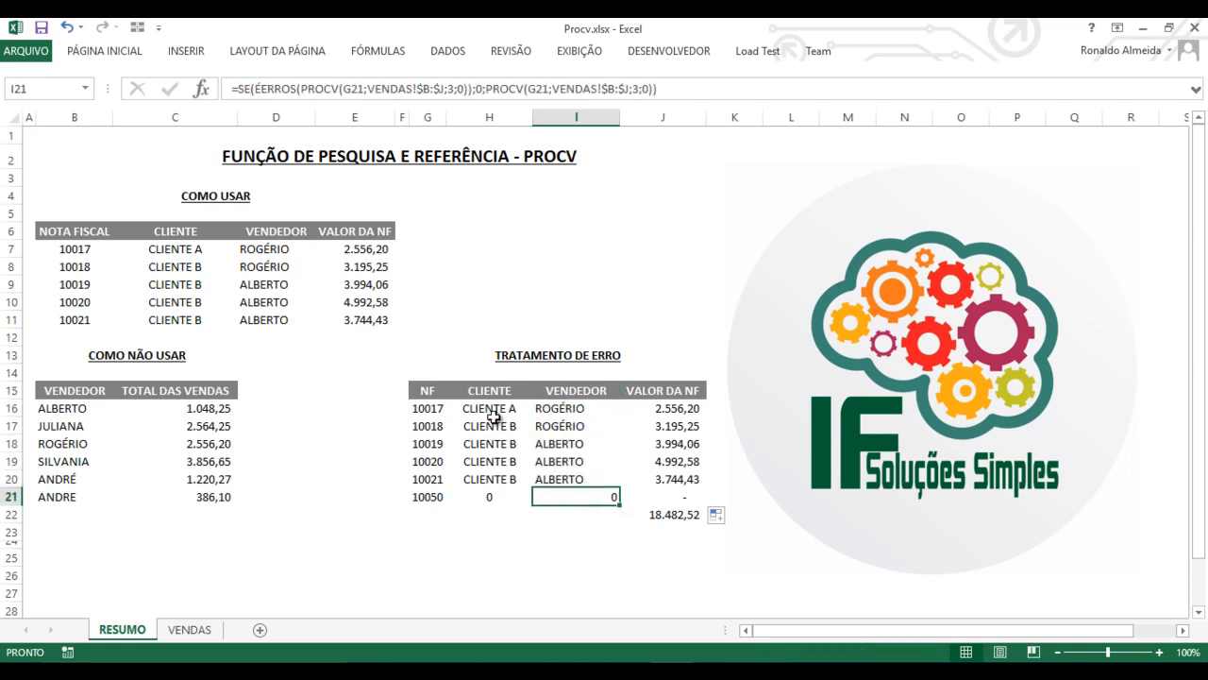
- Change the value-if-true argument of the CLIENTE formula in H16 to empty text ""
{"action": "left_click", "coordinate": [495, 410]}
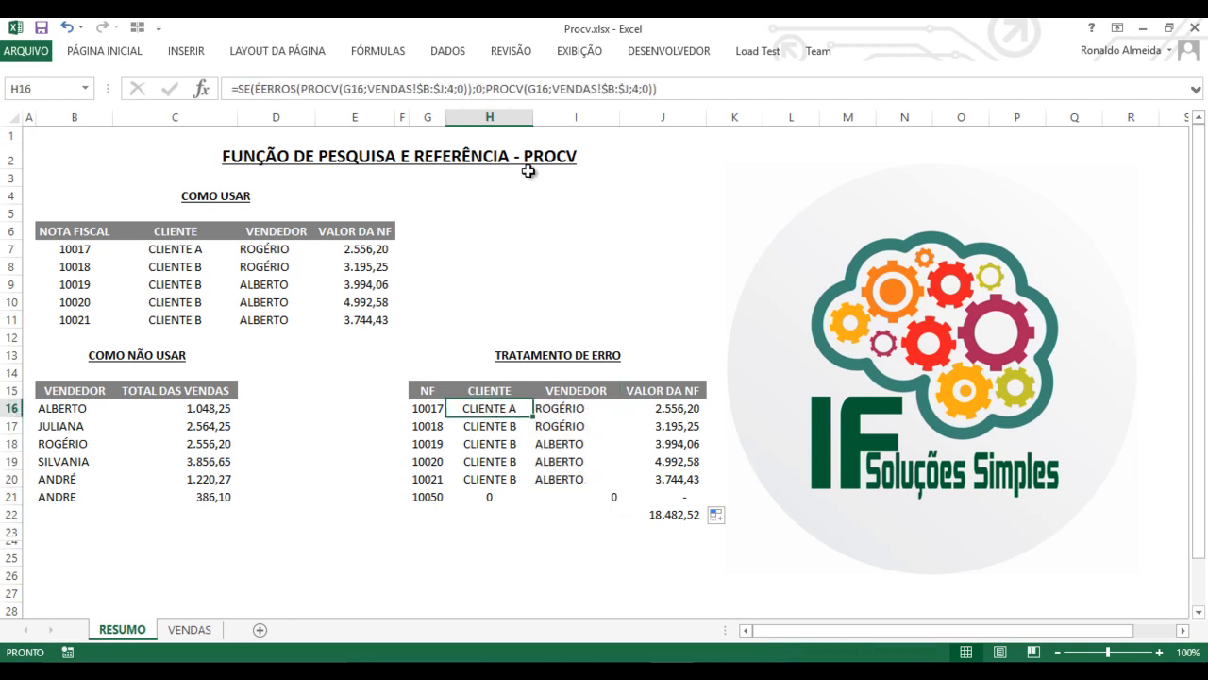
{"action": "left_click", "coordinate": [479, 88]}
{"action": "left_click", "coordinate": [478, 88]}
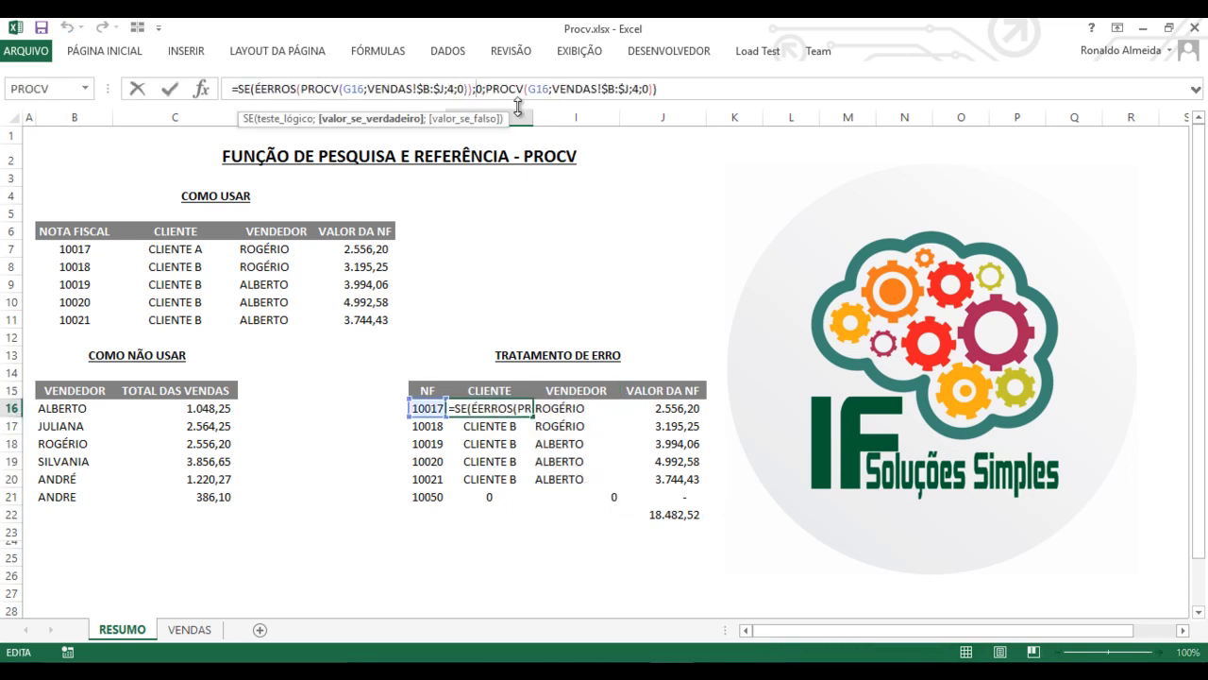
{"action": "type", "text": "\"\""}
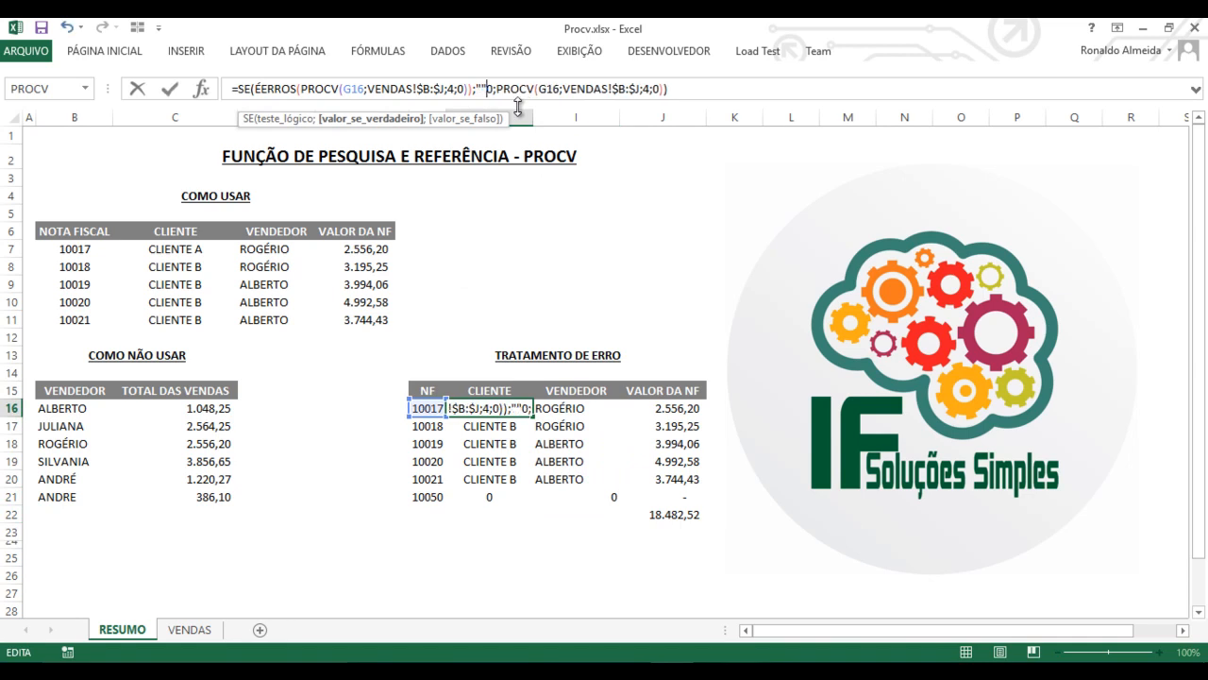
{"action": "key", "text": "Delete"}
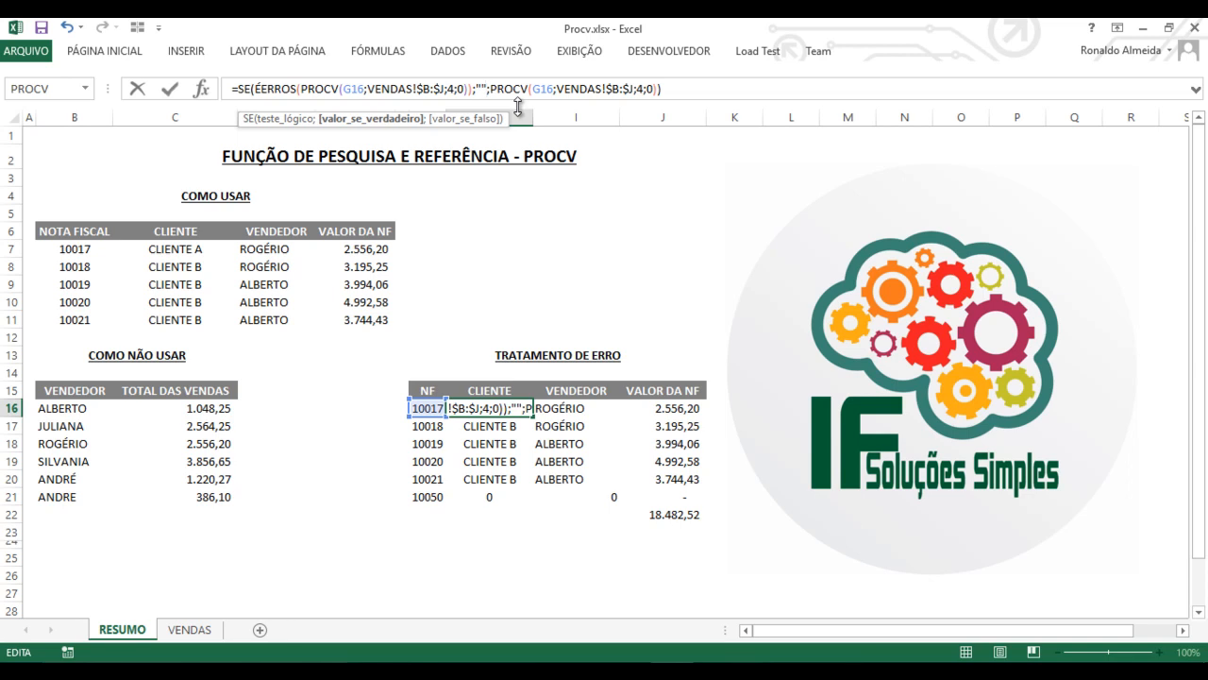
{"action": "key", "text": "Return"}
- Change the value-if-true argument of the VENDEDOR formula in I16 to empty text ""
{"action": "key", "text": "Up"}
{"action": "key", "text": "Right"}
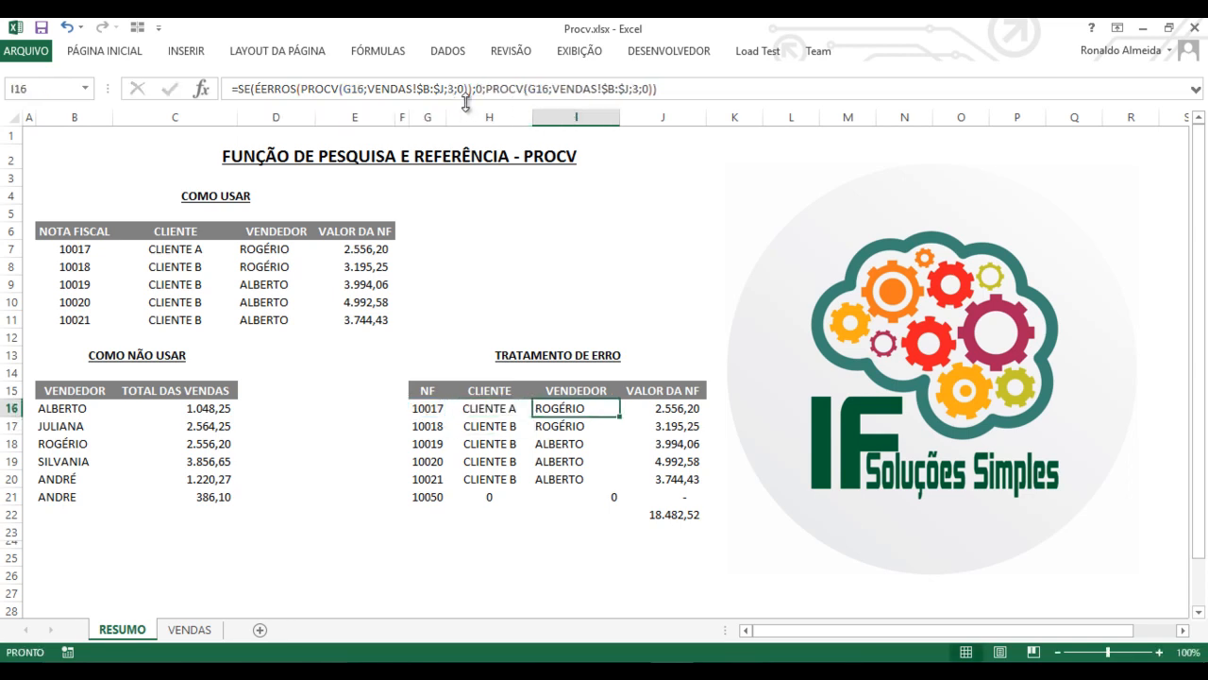
{"action": "left_click", "coordinate": [483, 94]}
{"action": "type", "text": "\"\""}
{"action": "key", "text": "Delete"}
{"action": "key", "text": "Return"}
- Fill the updated H16:I16 formulas down through row 21 and check the cells for invoice 10050
{"action": "left_click", "coordinate": [524, 407]}
{"action": "left_click_drag", "start_coordinate": [527, 408], "coordinate": [618, 500]}
{"action": "left_click", "coordinate": [573, 513]}
{"action": "left_click", "coordinate": [500, 502]}
{"action": "left_click_drag", "start_coordinate": [500, 502], "coordinate": [615, 494]}
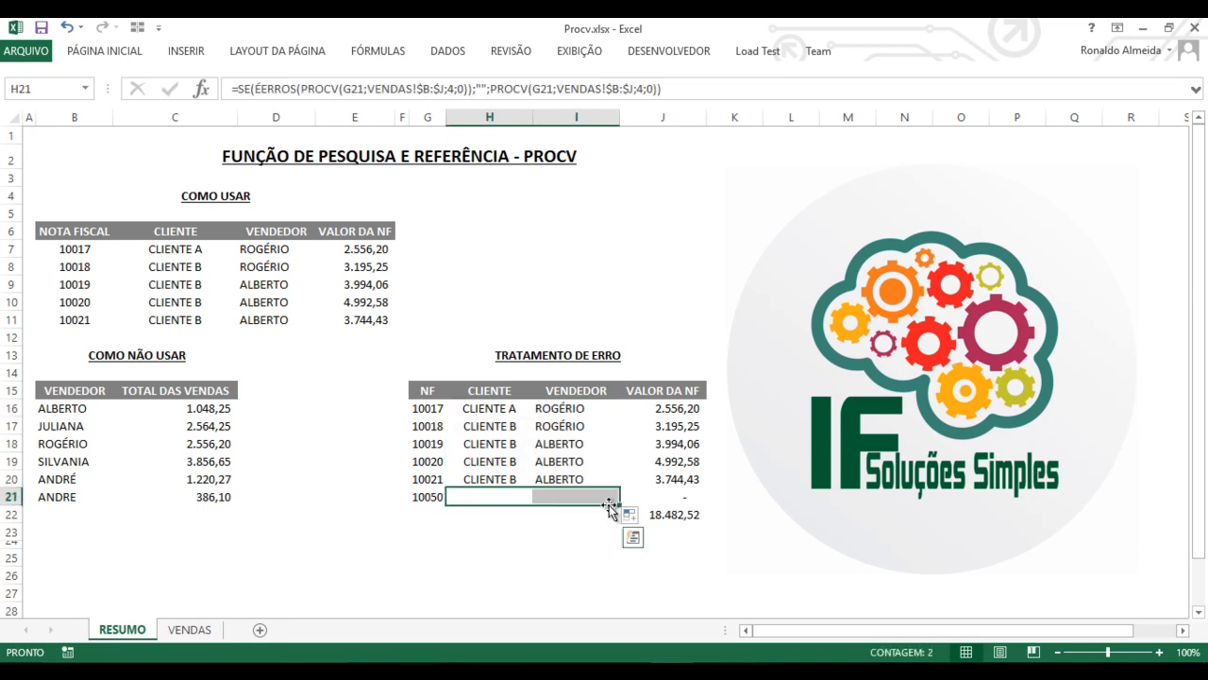
{"action": "left_click", "coordinate": [595, 554]}
- Review the CLIENTE, VENDEDOR and VALOR DA NF formulas in row 16 against the invoice number in G16
{"action": "left_click", "coordinate": [490, 409]}
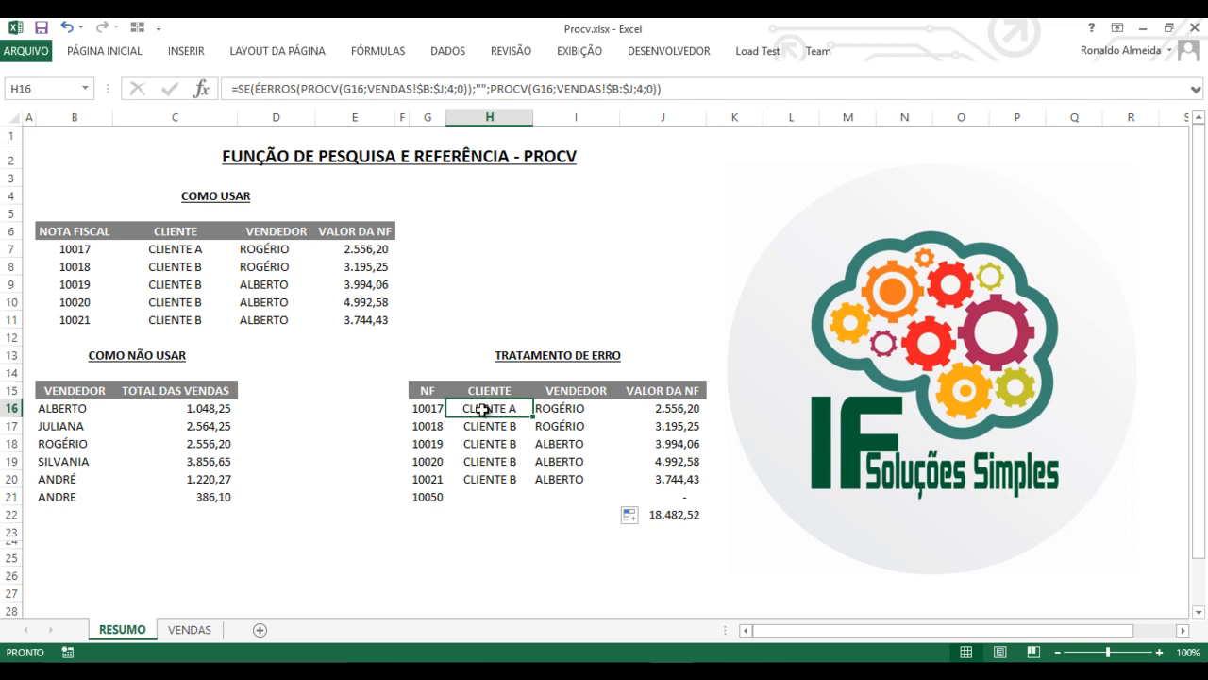
{"action": "left_click_drag", "start_coordinate": [491, 408], "coordinate": [644, 407]}
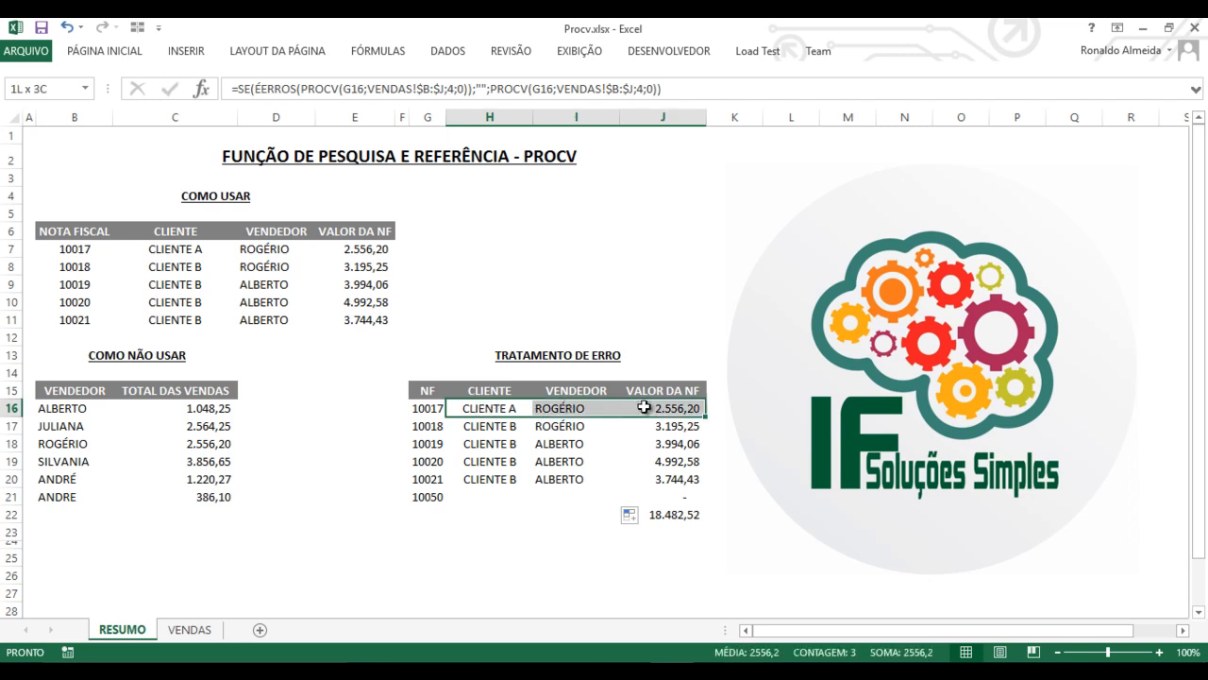
{"action": "left_click", "coordinate": [502, 410]}
{"action": "left_click", "coordinate": [425, 408]}
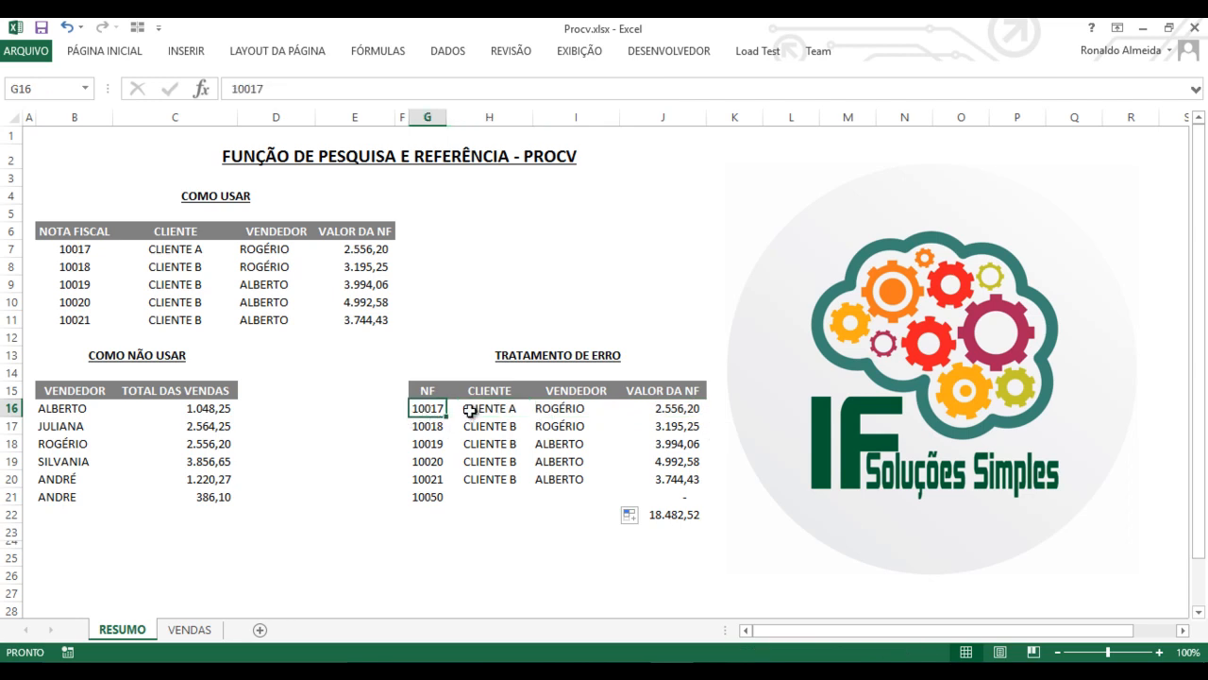
{"action": "left_click_drag", "start_coordinate": [475, 408], "coordinate": [651, 407]}
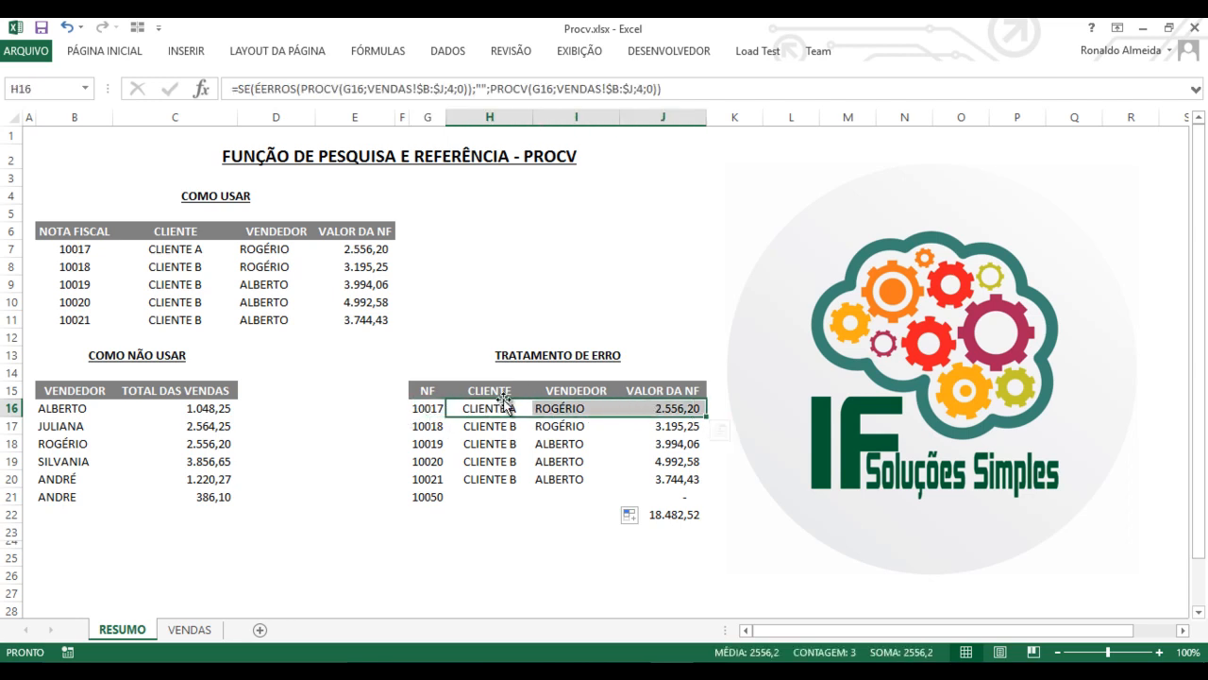
{"action": "left_click", "coordinate": [501, 409]}
{"action": "left_click", "coordinate": [554, 409]}
{"action": "left_click", "coordinate": [683, 409]}
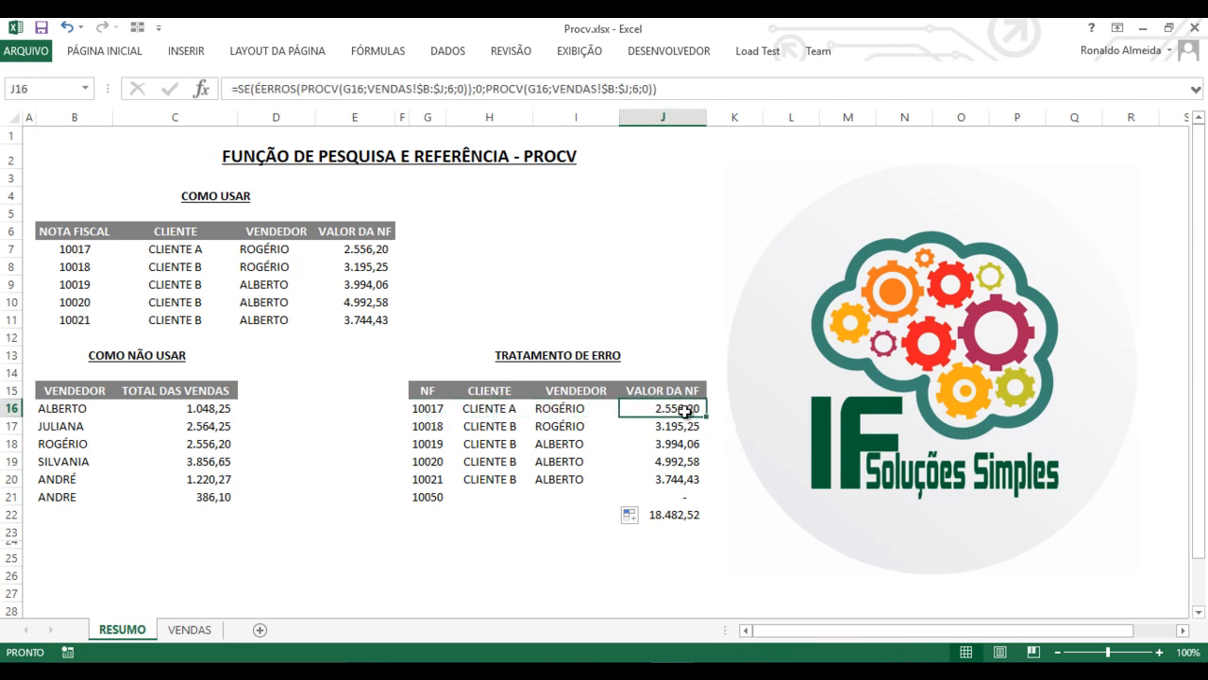
- Review the error-treated formulas in H21, I21 and J21 against the missing invoice number in G21
{"action": "left_click", "coordinate": [495, 427]}
{"action": "left_click_drag", "start_coordinate": [485, 495], "coordinate": [667, 488]}
{"action": "left_click", "coordinate": [500, 497]}
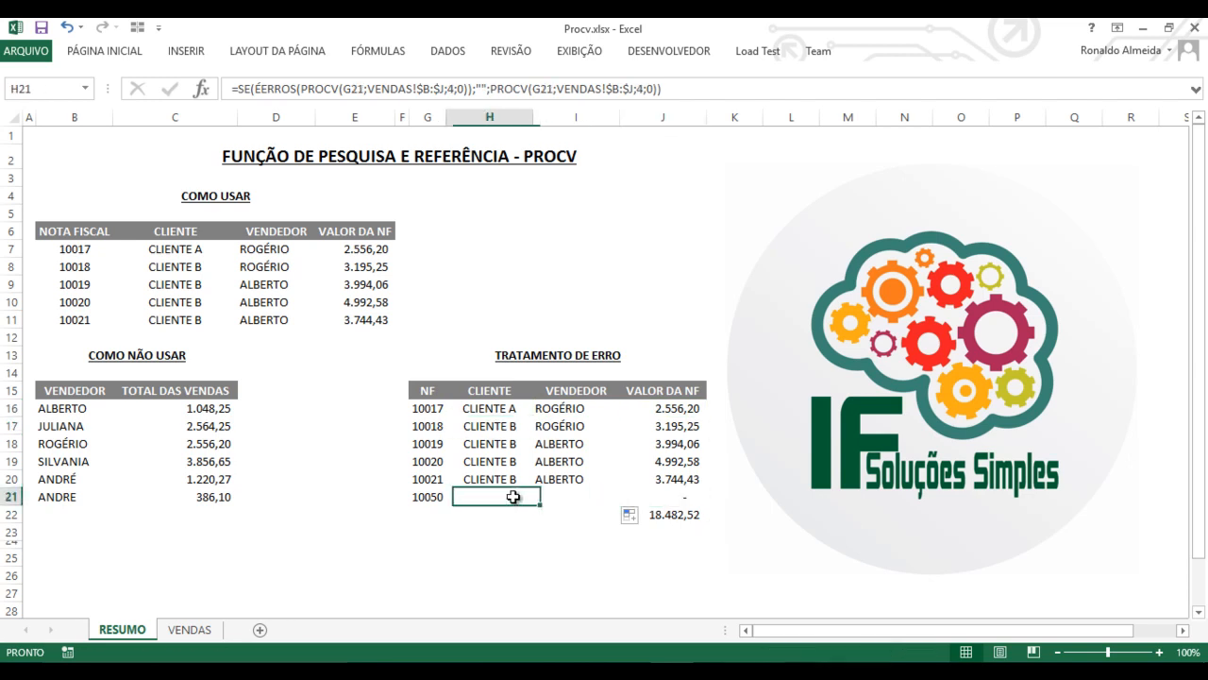
{"action": "left_click", "coordinate": [576, 497]}
{"action": "left_click", "coordinate": [664, 497]}
{"action": "left_click", "coordinate": [438, 500]}
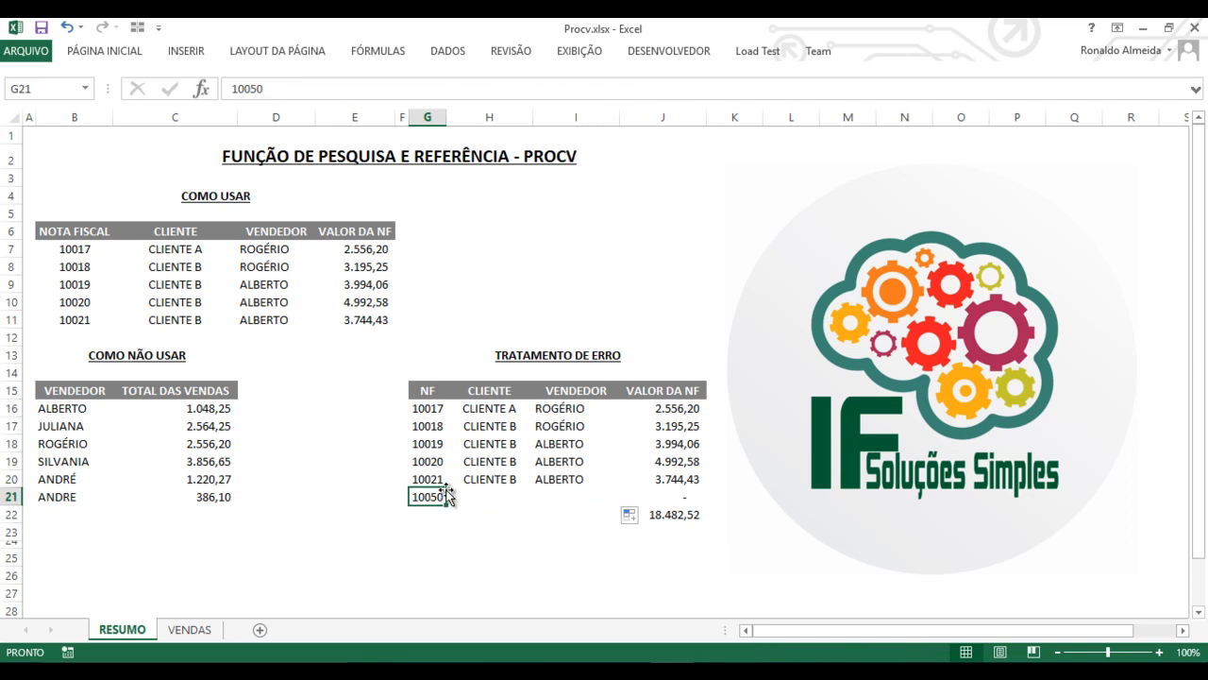